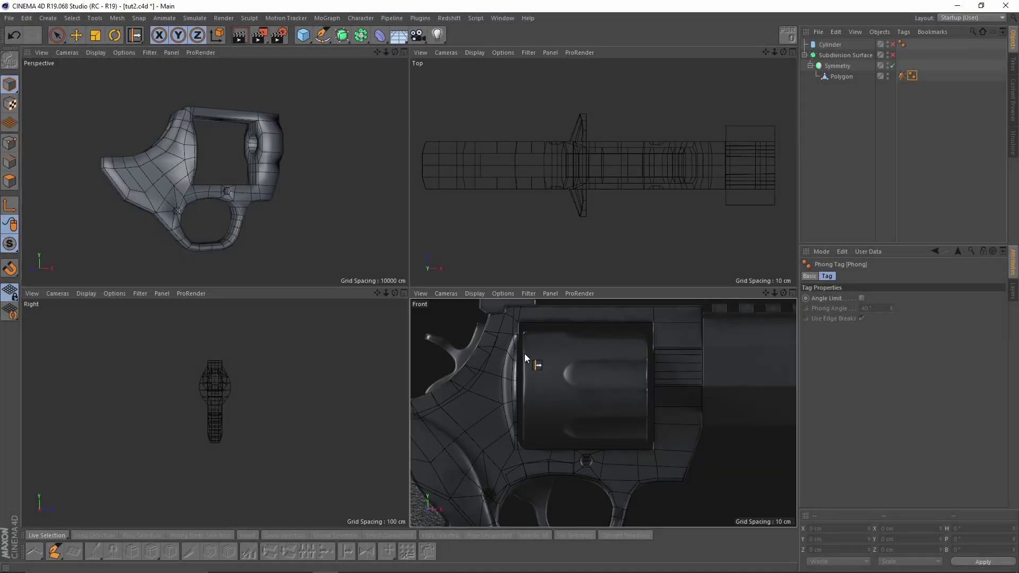
- Enable the frame's Phong tag Angle Limit (40°) from the Perspective view, then return to four views
{"action": "middle_click", "coordinate": [525, 354]}
{"action": "scroll", "coordinate": [420, 260], "scroll_direction": "down", "scroll_amount": 3}
{"action": "scroll", "coordinate": [452, 228], "scroll_direction": "up", "scroll_amount": 5}
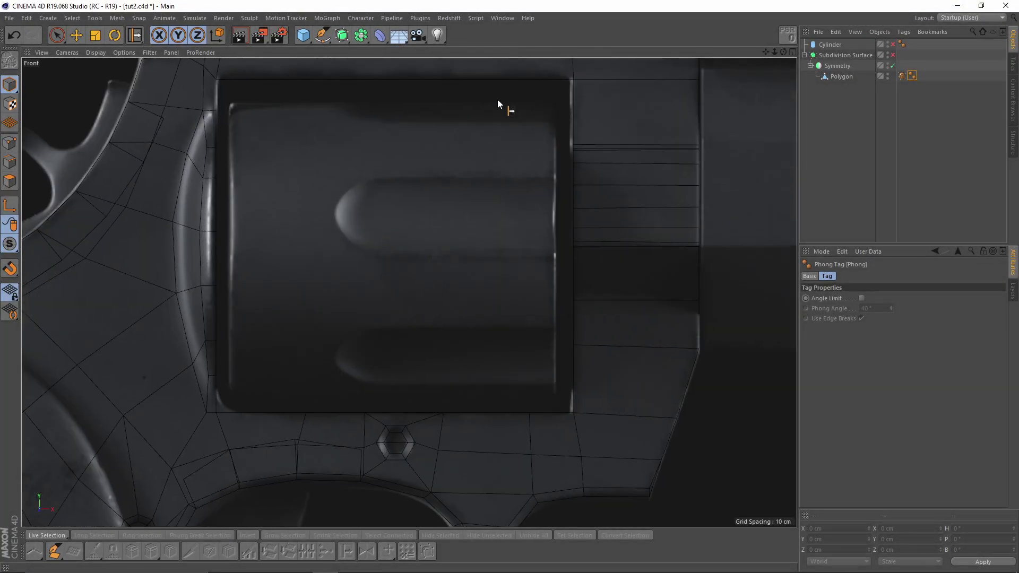
{"action": "scroll", "coordinate": [576, 406], "scroll_direction": "down", "scroll_amount": 5}
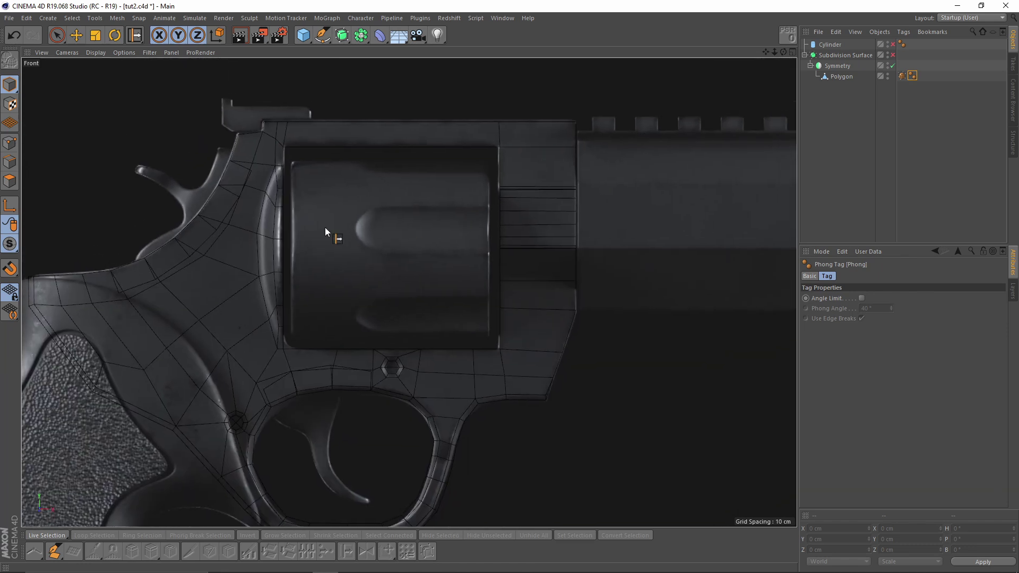
{"action": "key", "text": "F1"}
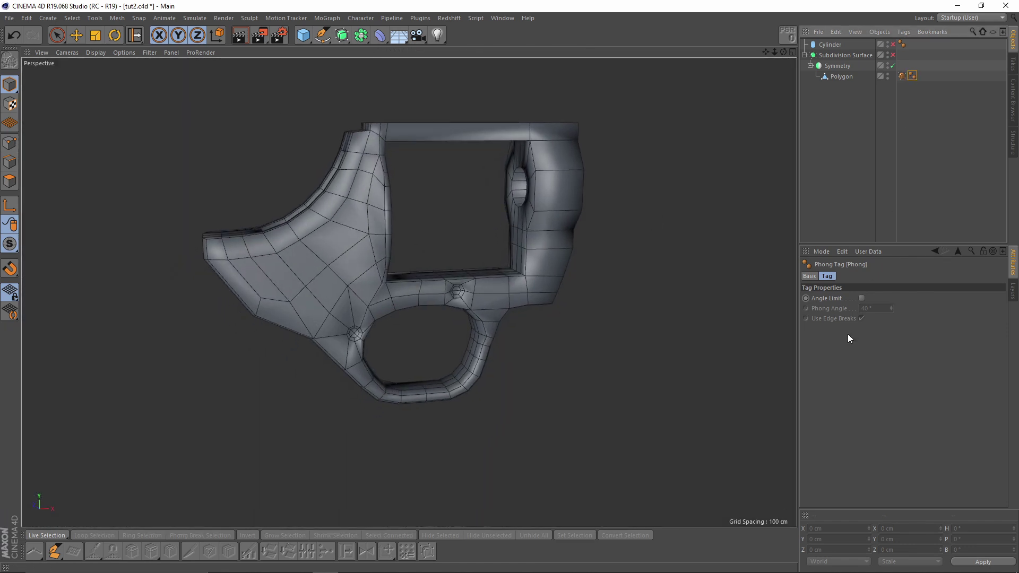
{"action": "left_click", "coordinate": [861, 298]}
{"action": "left_click_drag", "start_coordinate": [589, 228], "coordinate": [545, 229], "text": "alt"}
{"action": "scroll", "coordinate": [545, 229], "scroll_direction": "up", "scroll_amount": 2}
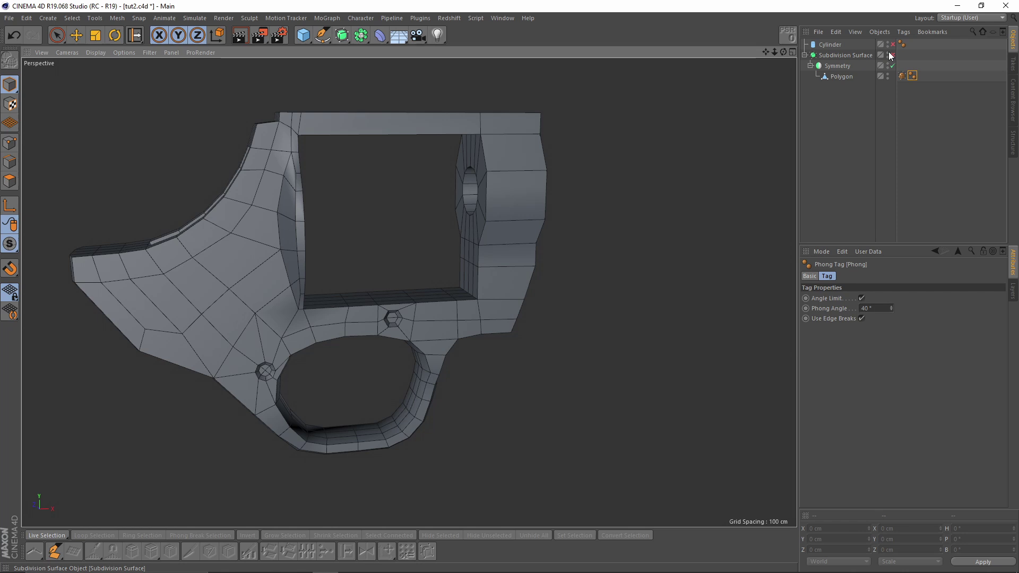
{"action": "key", "text": "F5"}
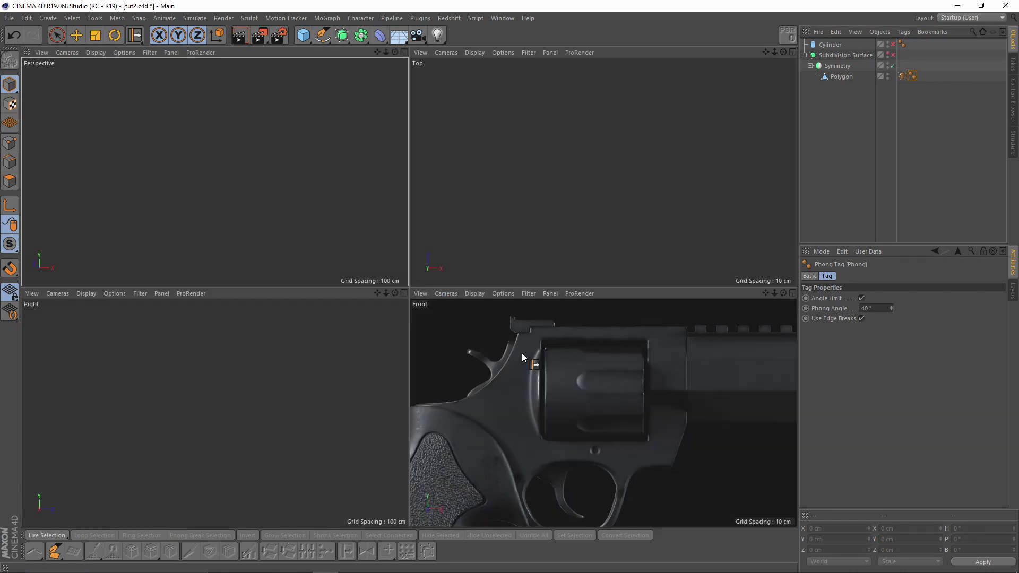
- Add a cylinder oriented along +X and move it over the revolver drum in the front view
{"action": "middle_click", "coordinate": [522, 352]}
{"action": "mouse_move", "coordinate": [303, 35]}
{"action": "left_mouse_down"}
{"action": "mouse_move", "coordinate": [450, 58]}
{"action": "mouse_move", "coordinate": [531, 48]}
{"action": "left_mouse_up"}
{"action": "scroll", "coordinate": [446, 221], "scroll_direction": "down", "scroll_amount": 3}
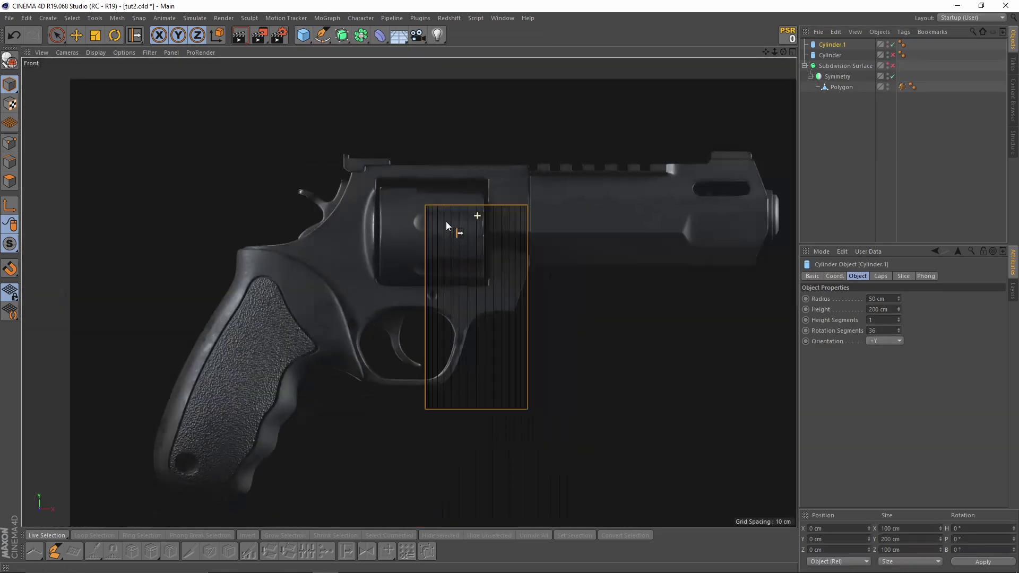
{"action": "scroll", "coordinate": [446, 221], "scroll_direction": "up", "scroll_amount": 2}
{"action": "left_click", "coordinate": [899, 341]}
{"action": "left_click", "coordinate": [890, 337]}
{"action": "key", "text": "e"}
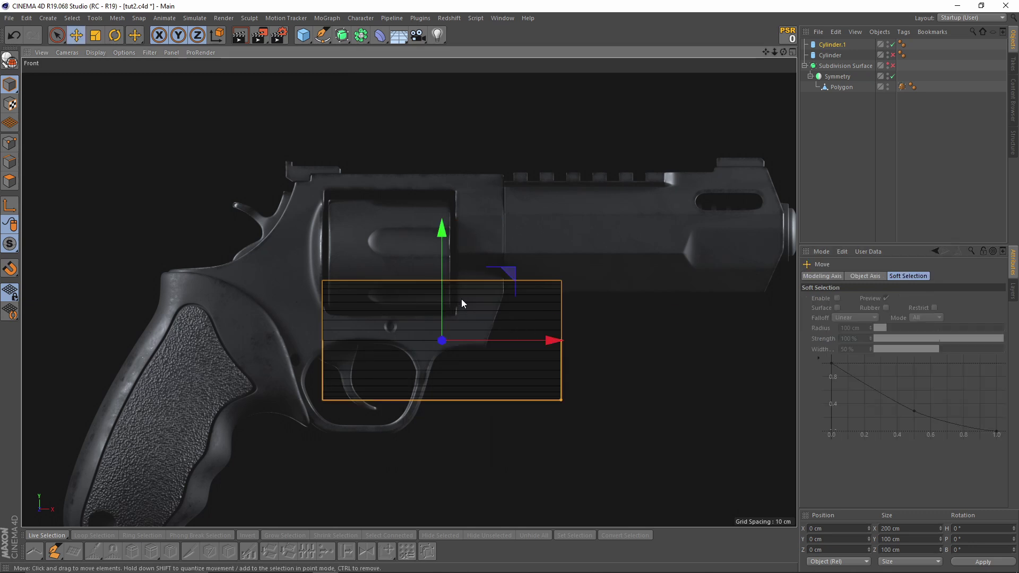
{"action": "left_click_drag", "start_coordinate": [505, 272], "coordinate": [468, 187]}
{"action": "scroll", "coordinate": [468, 187], "scroll_direction": "up", "scroll_amount": 2}
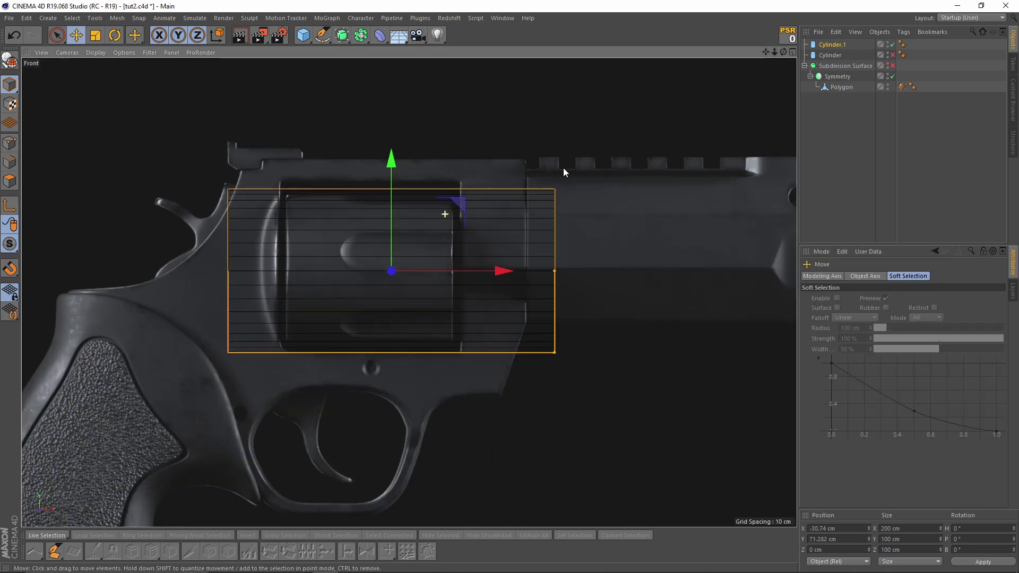
- Set the cylinder's height to about 103.8 cm and radius to 47 cm, aligned to the reference
{"action": "left_click", "coordinate": [830, 45]}
{"action": "left_click_drag", "start_coordinate": [899, 310], "coordinate": [899, 324]}
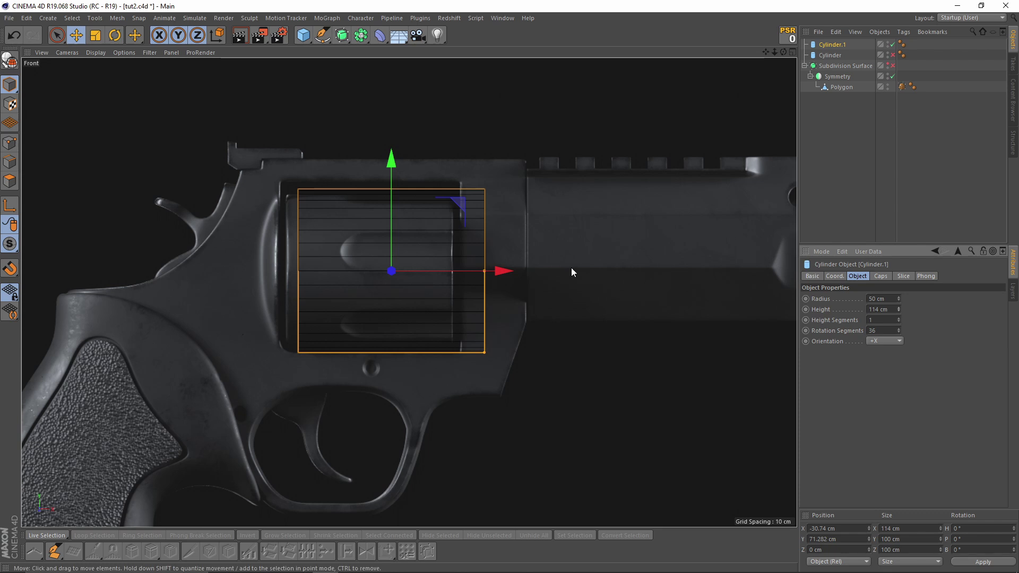
{"action": "left_click_drag", "start_coordinate": [504, 271], "coordinate": [455, 276]}
{"action": "scroll", "coordinate": [483, 275], "scroll_direction": "up", "scroll_amount": 2}
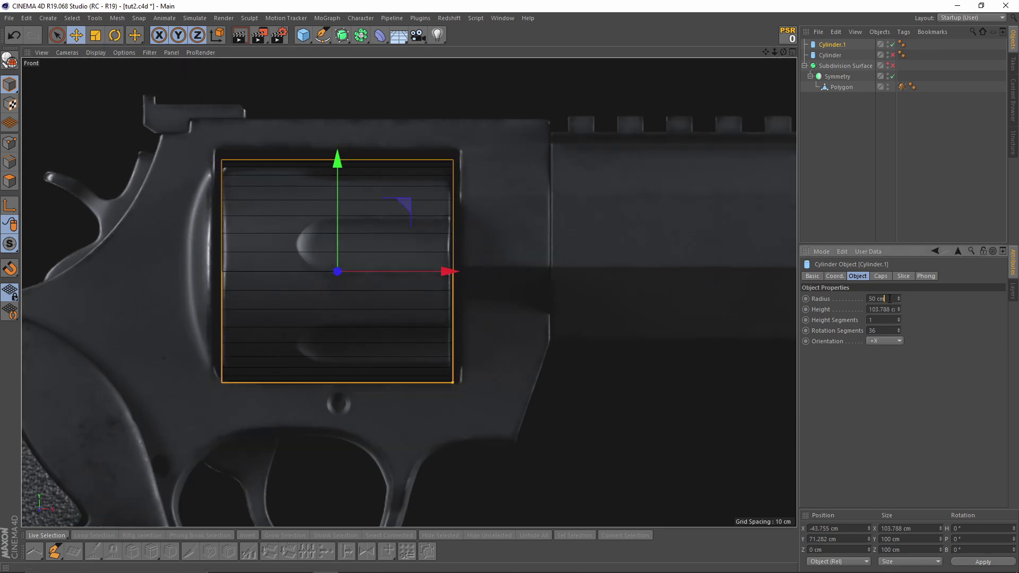
{"action": "left_click_drag", "start_coordinate": [899, 299], "coordinate": [890, 299]}
- Check the cylinder in perspective, recentre the front view and edit Rotation Segments
{"action": "middle_click", "coordinate": [210, 181]}
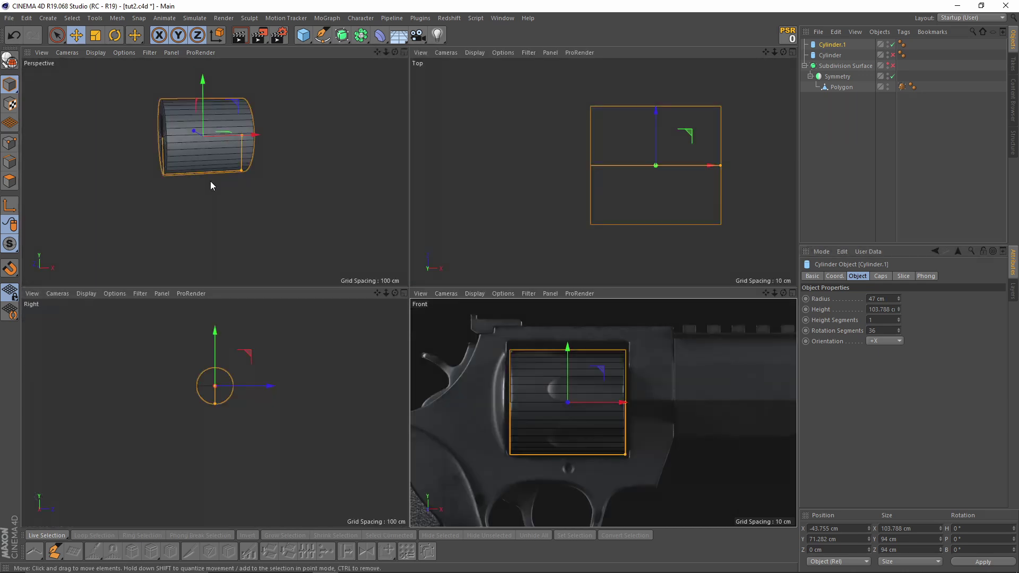
{"action": "middle_click", "coordinate": [320, 231]}
{"action": "middle_click", "coordinate": [522, 313]}
{"action": "scroll", "coordinate": [547, 302], "scroll_direction": "up", "scroll_amount": 2}
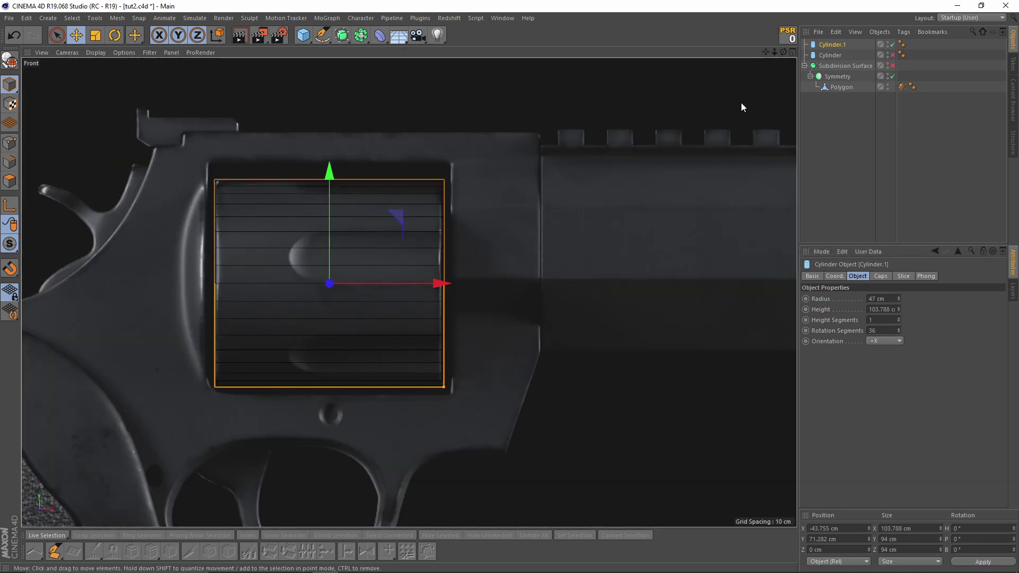
{"action": "scroll", "coordinate": [326, 295], "scroll_direction": "up", "scroll_amount": 2}
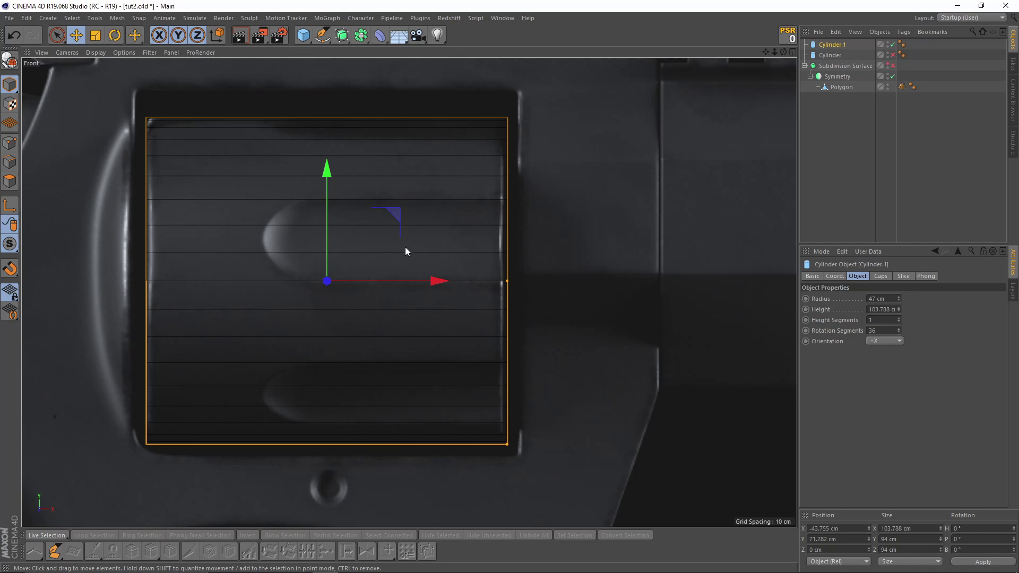
{"action": "middle_click_drag", "start_coordinate": [405, 244], "coordinate": [369, 279], "text": "alt"}
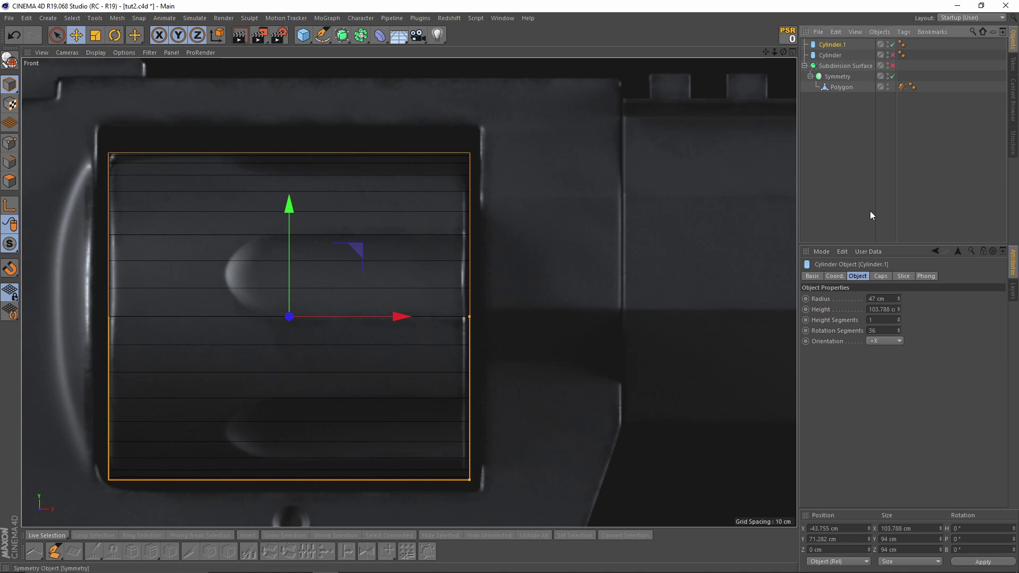
{"action": "double_click", "coordinate": [884, 330]}
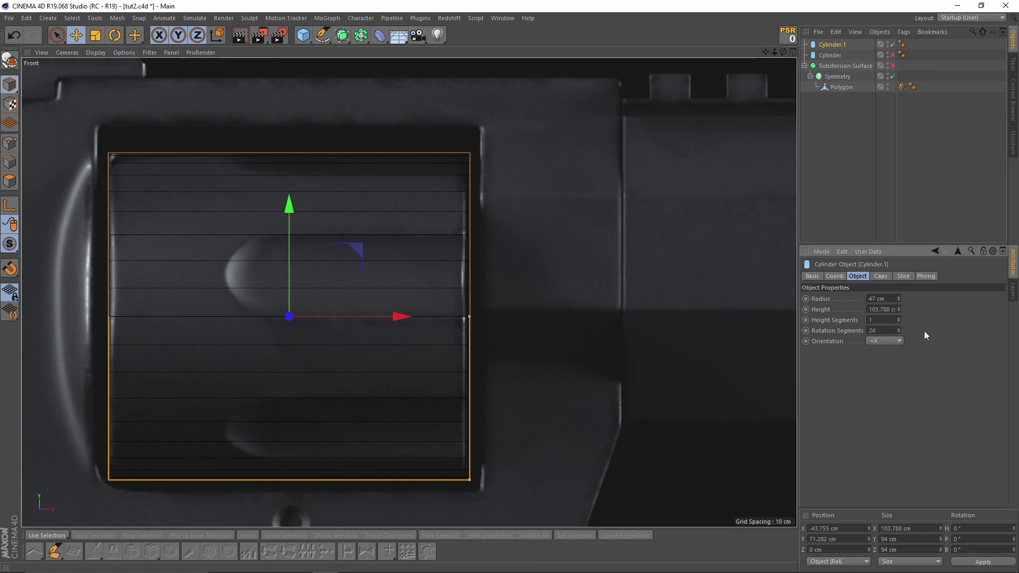
- Set the cylinder's rotation segments to 24
{"action": "type", "text": "24"}
{"action": "key", "text": "Return"}
{"action": "left_click", "coordinate": [877, 330]}
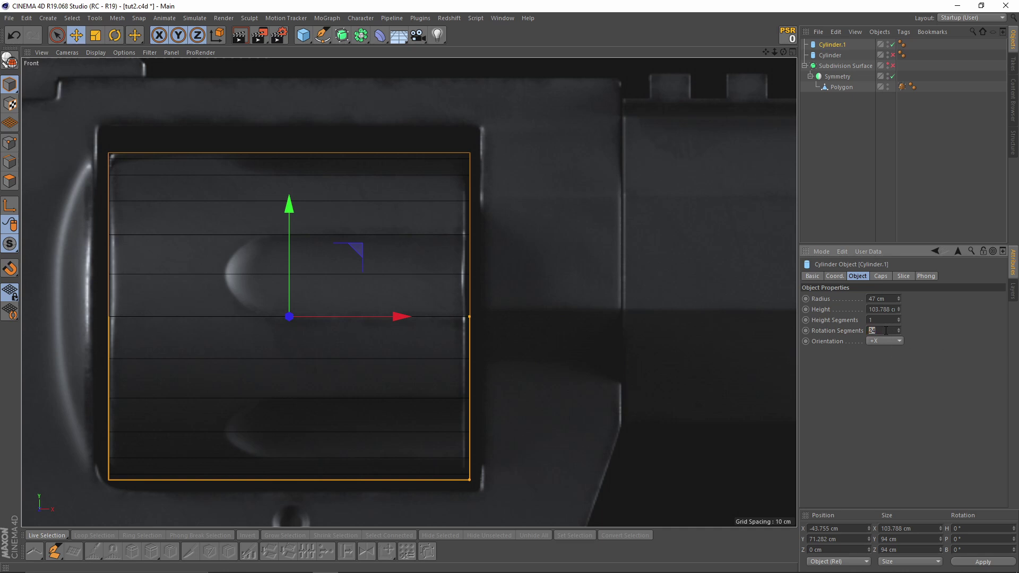
{"action": "scroll", "coordinate": [301, 258], "scroll_direction": "up", "scroll_amount": 2}
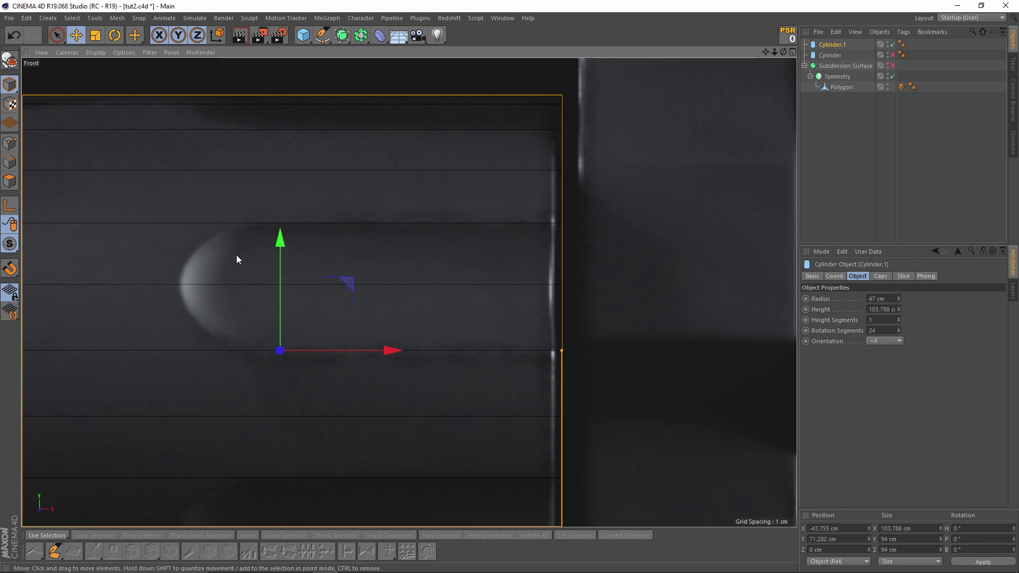
{"action": "scroll", "coordinate": [278, 256], "scroll_direction": "down", "scroll_amount": 2}
{"action": "scroll", "coordinate": [428, 358], "scroll_direction": "up", "scroll_amount": 1}
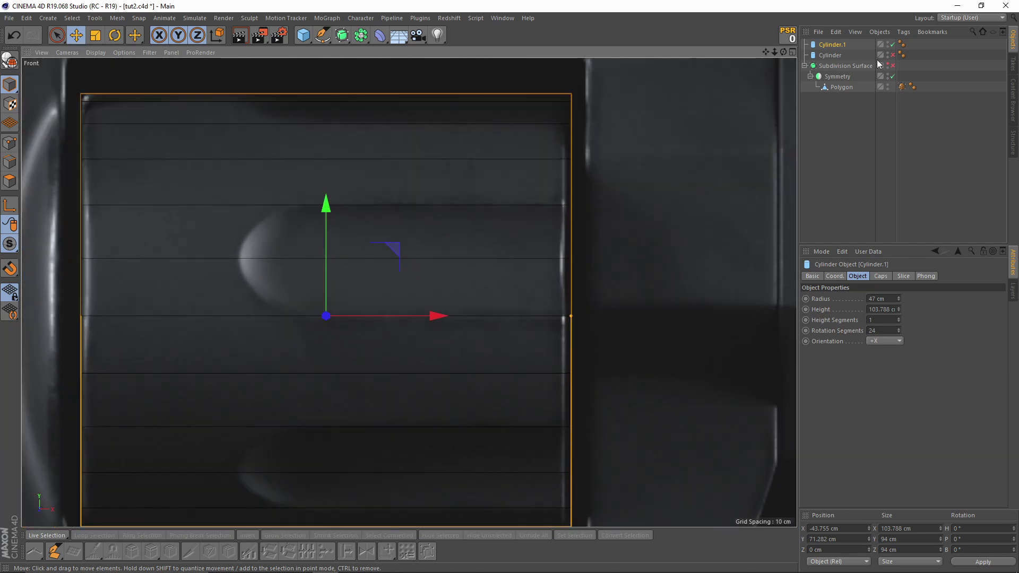
- Make the cylinder editable and select a wedge of side faces plus their cap triangles
{"action": "key", "text": "c"}
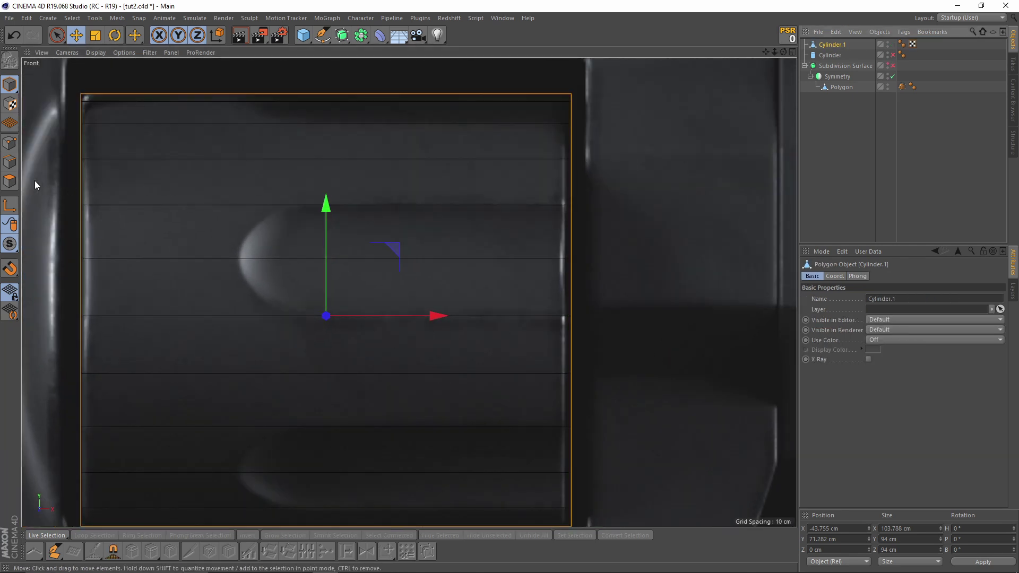
{"action": "left_click", "coordinate": [9, 180]}
{"action": "left_click", "coordinate": [281, 245]}
{"action": "left_click", "coordinate": [301, 296], "text": "shift"}
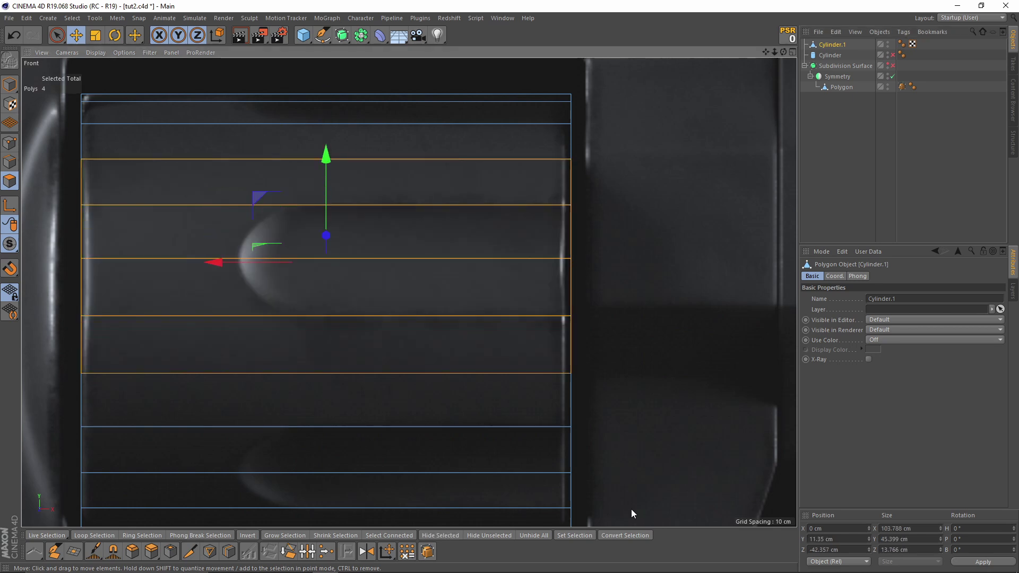
{"action": "key", "text": "F1"}
{"action": "left_click_drag", "start_coordinate": [216, 200], "coordinate": [432, 211], "text": "alt"}
{"action": "left_click", "coordinate": [432, 212], "text": "shift"}
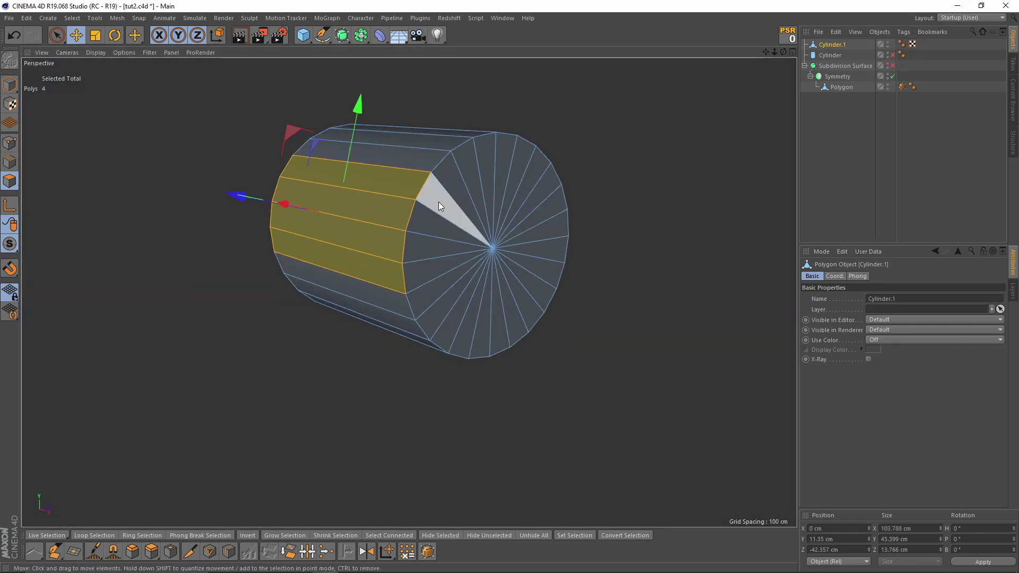
{"action": "left_click", "coordinate": [425, 259], "text": "shift"}
{"action": "mouse_move", "coordinate": [512, 260]}
{"action": "left_mouse_down", "text": "alt"}
{"action": "mouse_move", "coordinate": [336, 229]}
{"action": "mouse_move", "coordinate": [350, 234]}
{"action": "mouse_move", "coordinate": [353, 279]}
{"action": "left_mouse_up", "text": "alt"}
{"action": "left_click_drag", "start_coordinate": [478, 263], "coordinate": [456, 298], "text": "alt"}
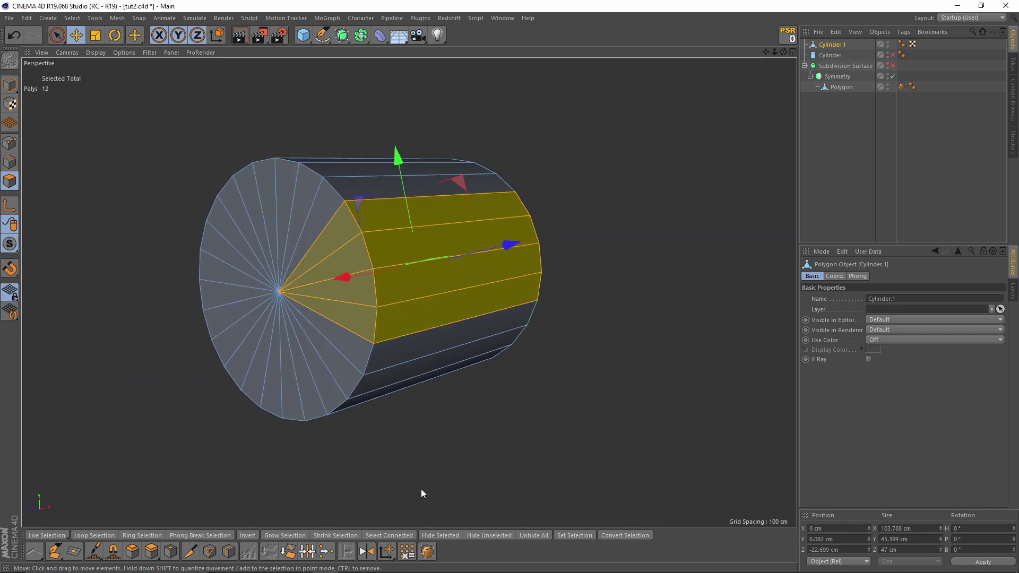
- Invert the selection and delete all other faces, leaving only the wedge
{"action": "left_click", "coordinate": [246, 537]}
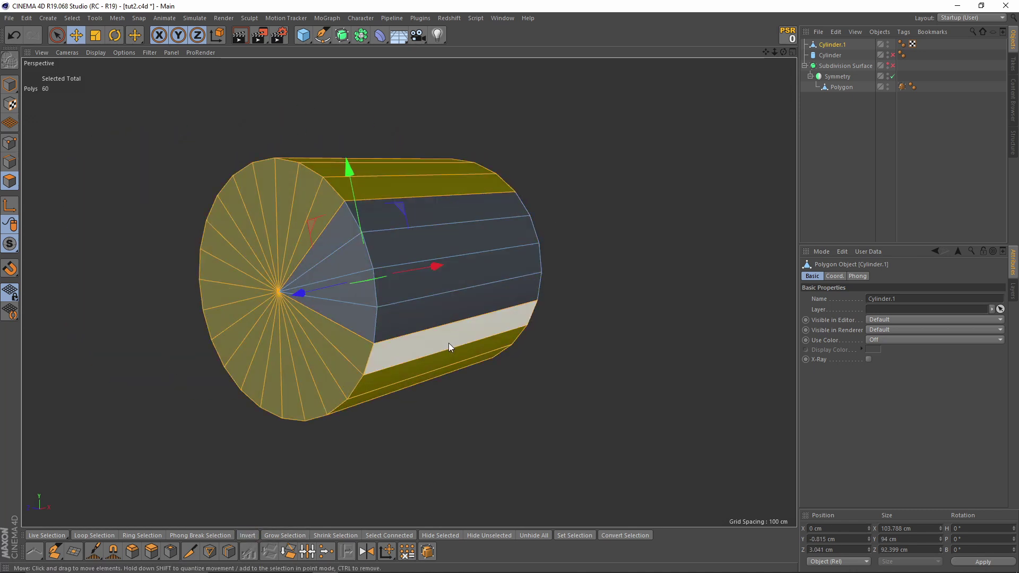
{"action": "key", "text": "Delete"}
{"action": "left_click", "coordinate": [9, 143]}
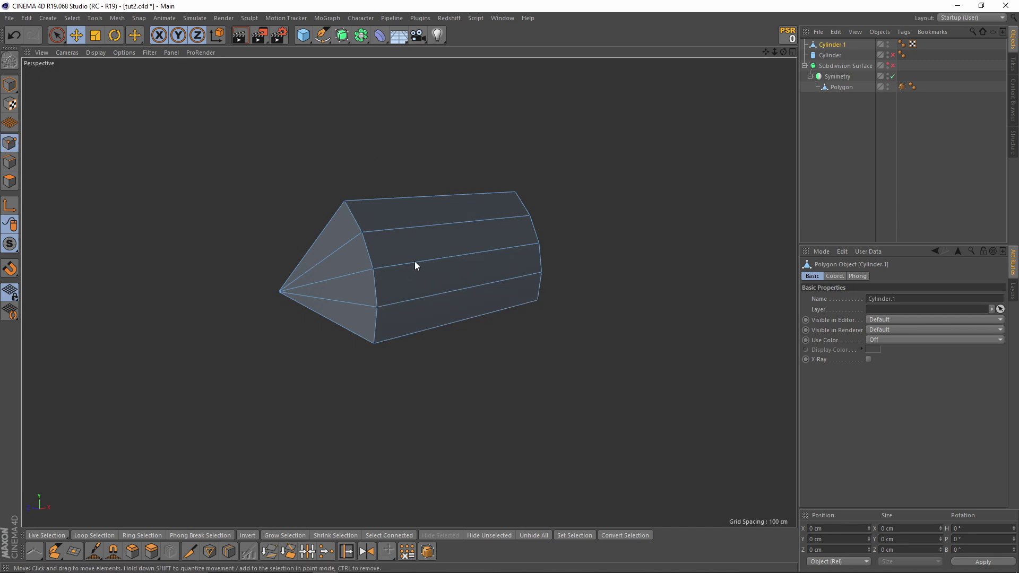
{"action": "mouse_move", "coordinate": [416, 261]}
{"action": "left_mouse_down", "text": "alt"}
{"action": "mouse_move", "coordinate": [261, 280]}
{"action": "mouse_move", "coordinate": [20, 148]}
{"action": "left_mouse_up", "text": "alt"}
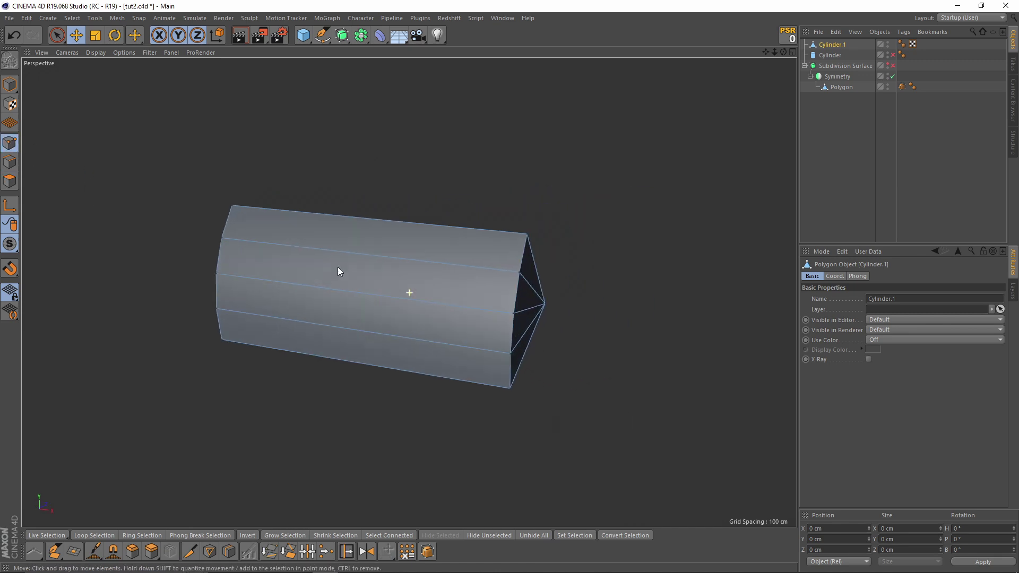
- Select all points of the wedge and Optimize to merge duplicate points
{"action": "key", "text": "ctrl+a"}
{"action": "left_click_drag", "start_coordinate": [336, 278], "coordinate": [478, 282], "text": "alt"}
{"action": "right_click", "coordinate": [487, 271]}
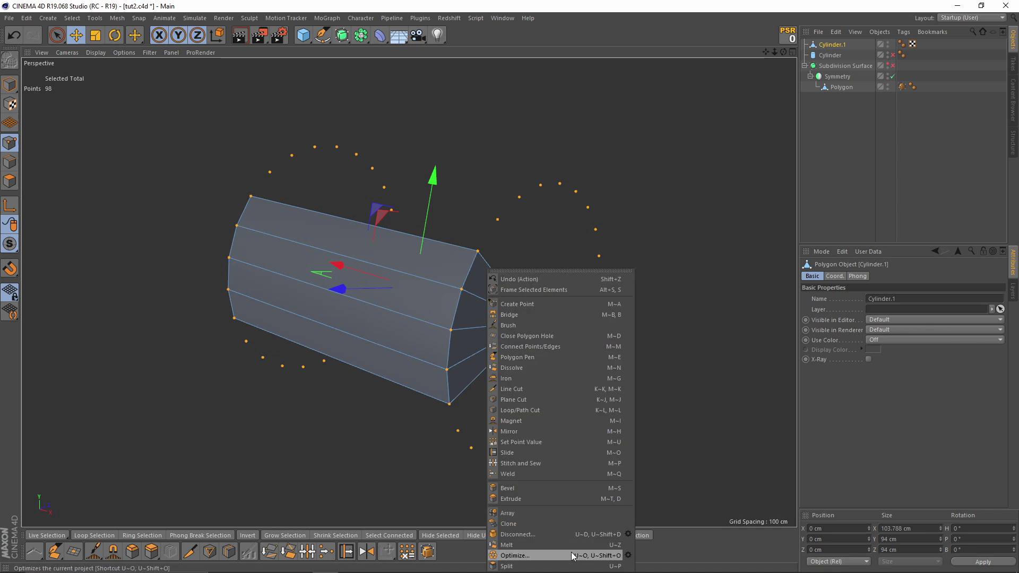
{"action": "left_click", "coordinate": [567, 557]}
{"action": "mouse_move", "coordinate": [507, 324]}
{"action": "left_mouse_down", "text": "alt"}
{"action": "mouse_move", "coordinate": [473, 271]}
{"action": "mouse_move", "coordinate": [515, 364]}
{"action": "left_mouse_up", "text": "alt"}
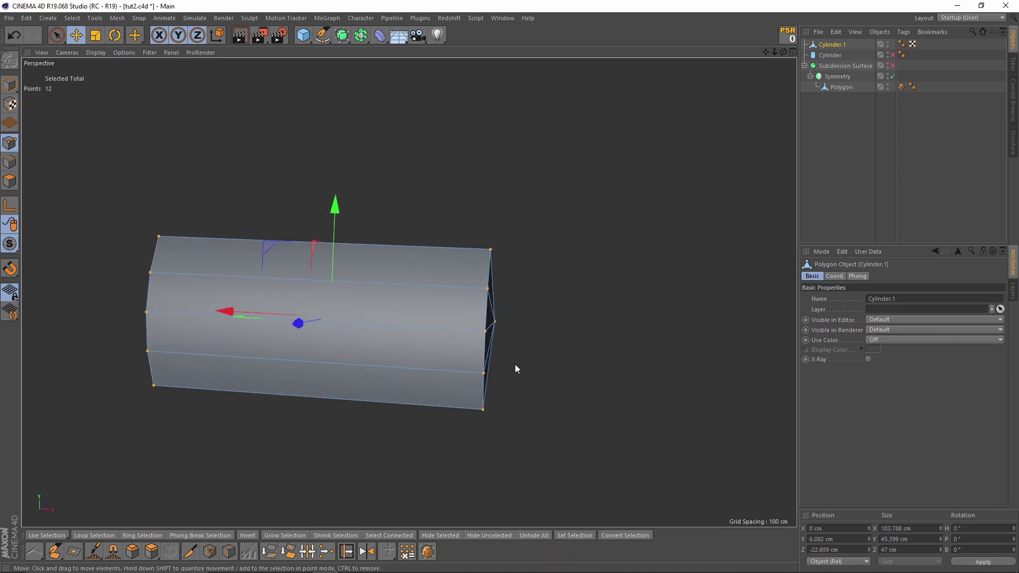
{"action": "middle_click", "coordinate": [515, 367]}
{"action": "middle_click", "coordinate": [564, 440]}
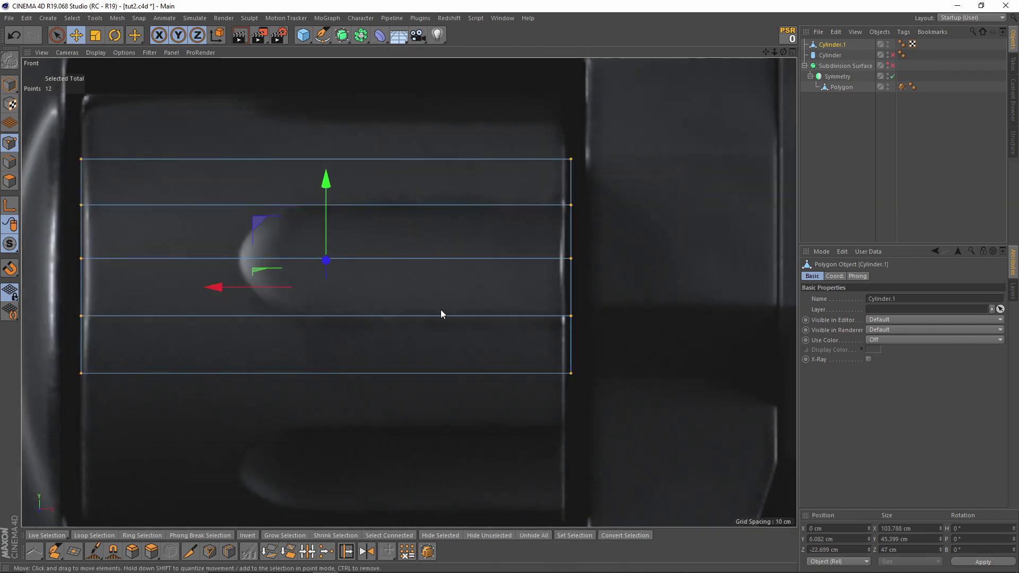
- Add a loop cut and pull the flute tip point left into a sharp arrowhead
{"action": "right_click", "coordinate": [441, 311]}
{"action": "left_click", "coordinate": [477, 414]}
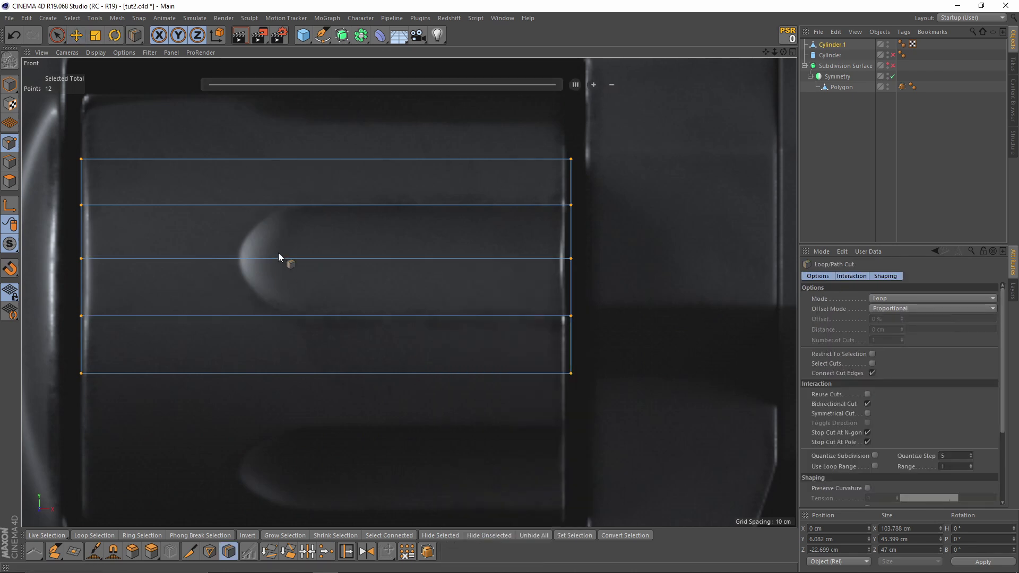
{"action": "left_click", "coordinate": [291, 206]}
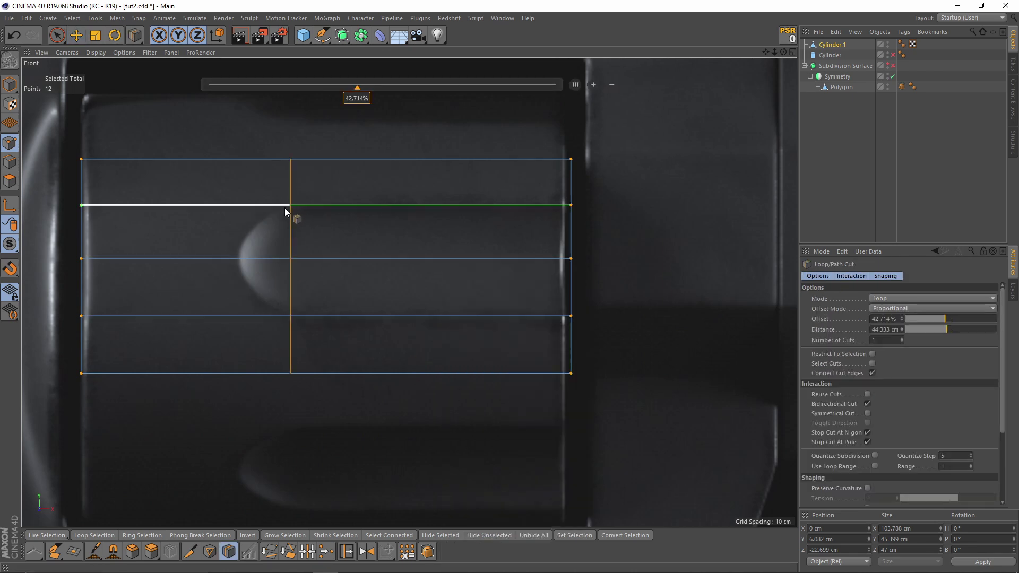
{"action": "key", "text": "space"}
{"action": "left_click", "coordinate": [290, 259]}
{"action": "scroll", "coordinate": [294, 265], "scroll_direction": "up", "scroll_amount": 3}
{"action": "left_click_drag", "start_coordinate": [196, 253], "coordinate": [99, 252]}
{"action": "scroll", "coordinate": [266, 265], "scroll_direction": "down", "scroll_amount": 1}
- Add loop cuts right of the flute tip and near the left end, then select the flute faces
{"action": "right_click", "coordinate": [386, 291]}
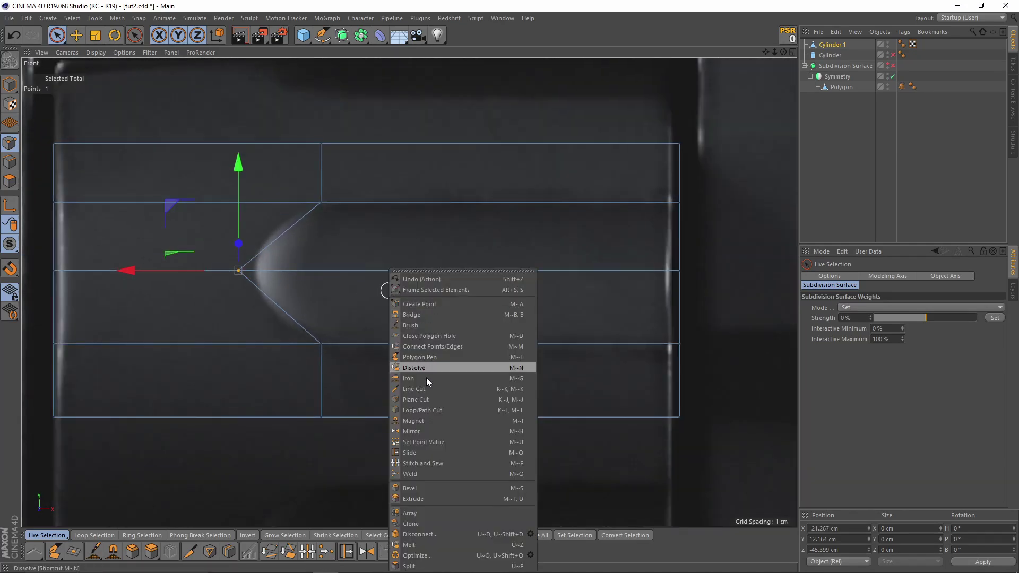
{"action": "left_click", "coordinate": [432, 401]}
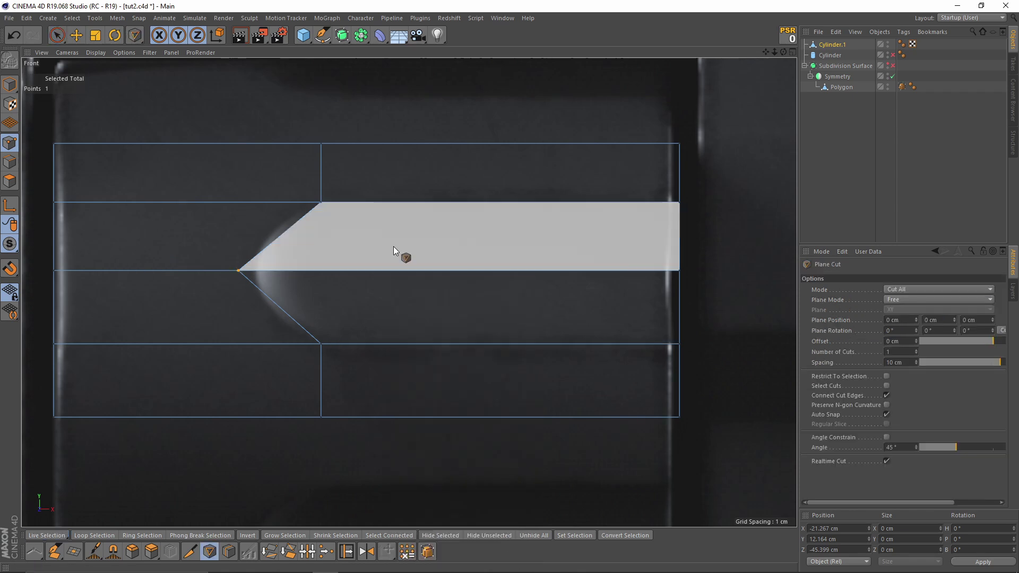
{"action": "right_click", "coordinate": [389, 269]}
{"action": "left_click", "coordinate": [416, 413]}
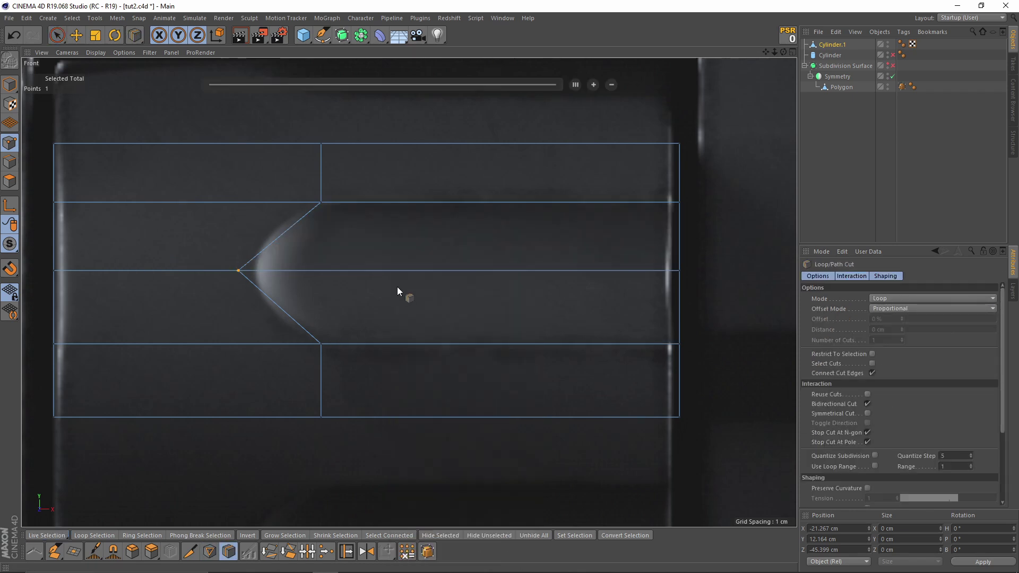
{"action": "left_click", "coordinate": [392, 272]}
{"action": "left_click", "coordinate": [147, 271]}
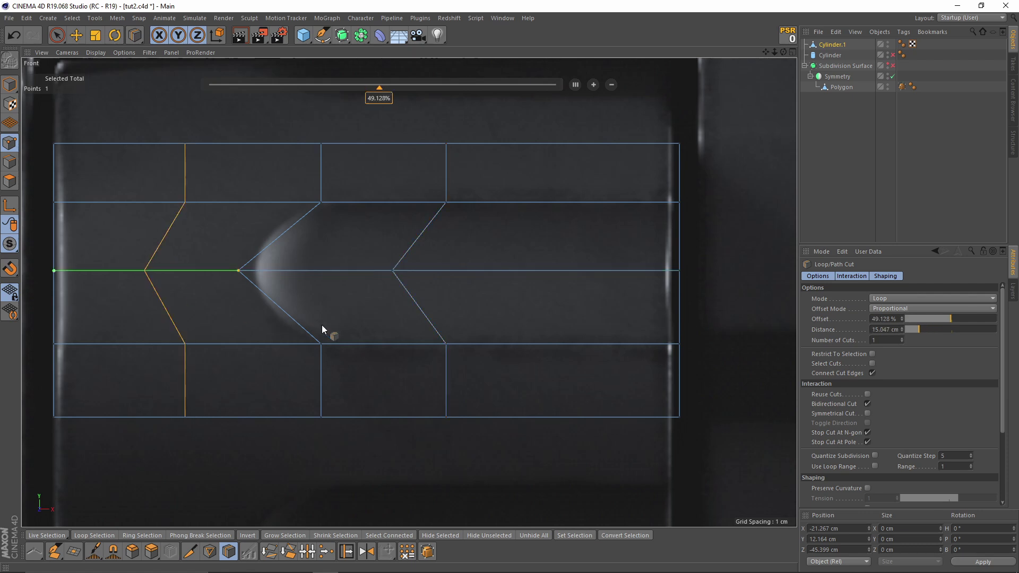
{"action": "key", "text": "F1"}
{"action": "mouse_move", "coordinate": [187, 201]}
{"action": "left_mouse_down", "text": "alt"}
{"action": "mouse_move", "coordinate": [280, 291]}
{"action": "mouse_move", "coordinate": [266, 287]}
{"action": "mouse_move", "coordinate": [283, 349]}
{"action": "left_mouse_up", "text": "alt"}
{"action": "left_click", "coordinate": [10, 181]}
{"action": "key", "text": "space"}
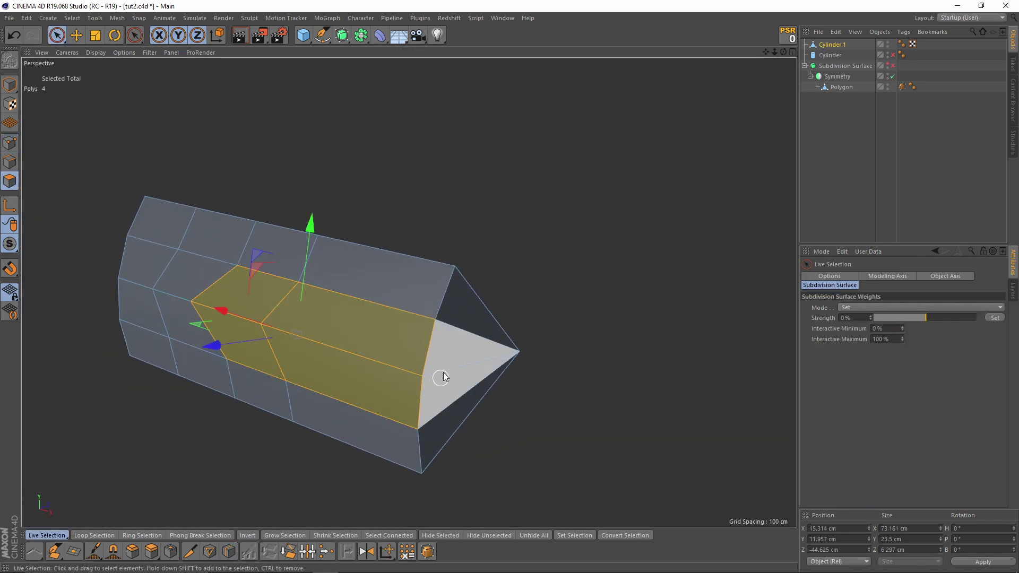
- Add the tip faces and inset the selection with Extrude Inner 3.8 cm
{"action": "left_click", "coordinate": [444, 377], "text": "shift"}
{"action": "right_click", "coordinate": [575, 327]}
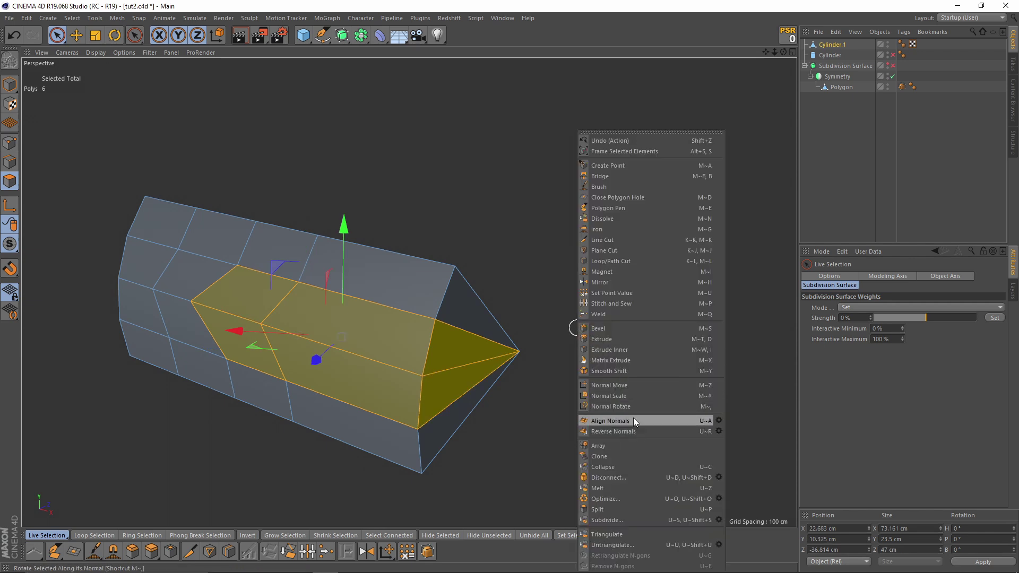
{"action": "left_click", "coordinate": [623, 349]}
{"action": "mouse_move", "coordinate": [595, 412]}
{"action": "left_mouse_down"}
{"action": "mouse_move", "coordinate": [563, 411]}
{"action": "mouse_move", "coordinate": [531, 371]}
{"action": "left_mouse_up"}
{"action": "scroll", "coordinate": [531, 371], "scroll_direction": "up", "scroll_amount": 2}
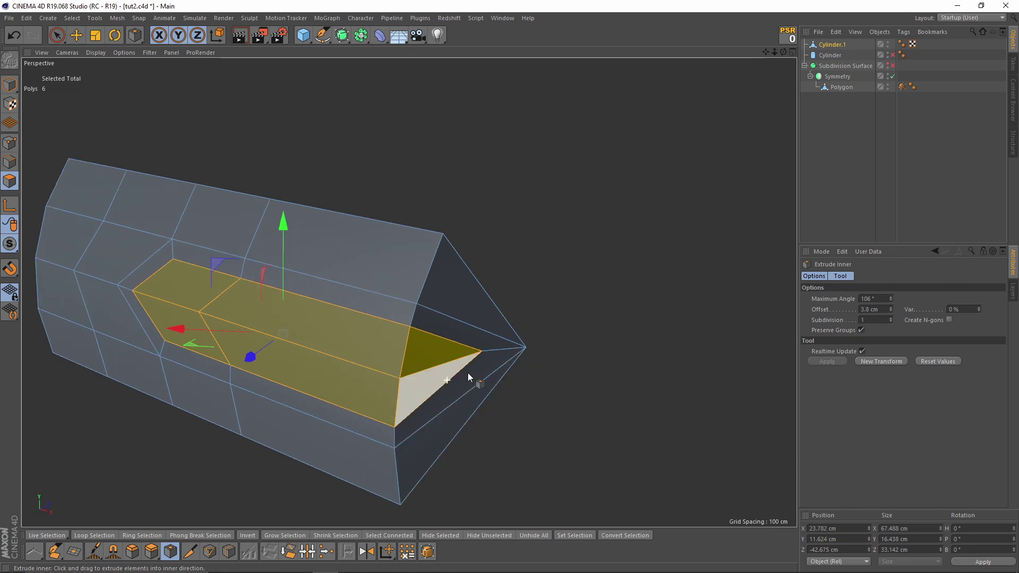
{"action": "middle_click_drag", "start_coordinate": [469, 377], "coordinate": [531, 314], "text": "alt"}
- Deselect the two tip triangles and Normal Move the flute faces about -3.98 cm inward
{"action": "key", "text": "space"}
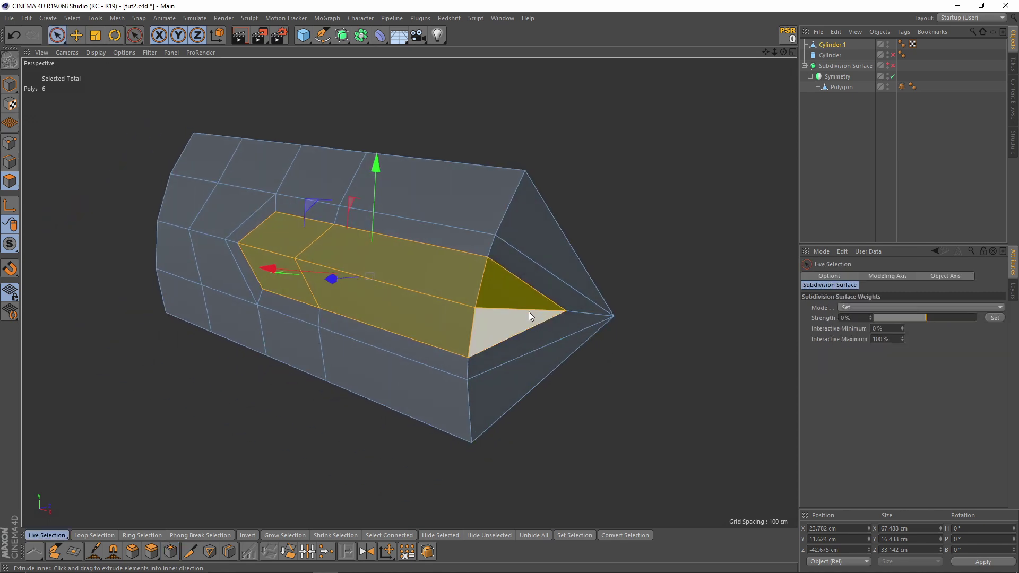
{"action": "left_click", "coordinate": [528, 308], "text": "ctrl"}
{"action": "left_click", "coordinate": [514, 334], "text": "ctrl"}
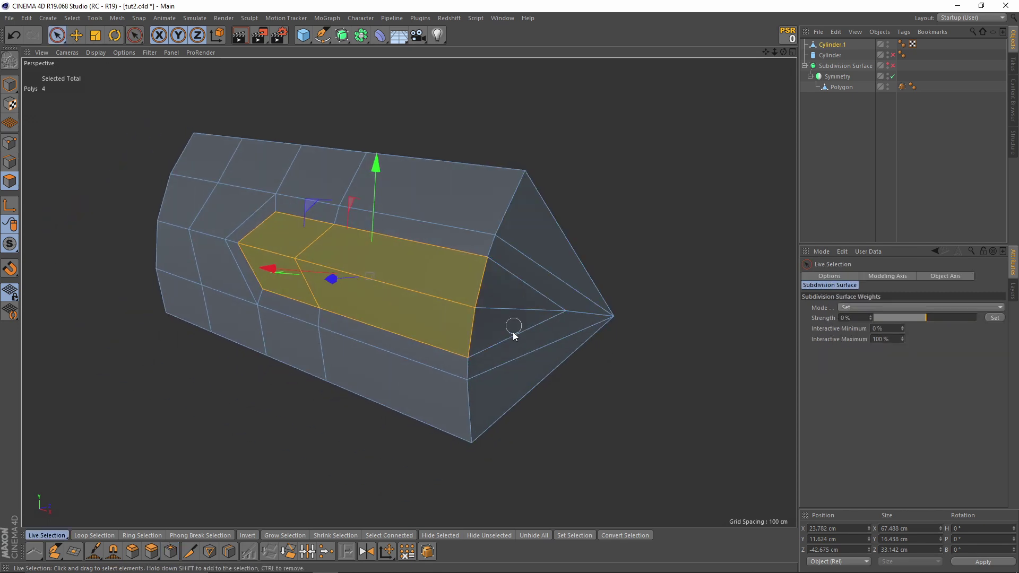
{"action": "left_click_drag", "start_coordinate": [536, 329], "coordinate": [520, 327], "text": "alt"}
{"action": "right_click", "coordinate": [541, 318]}
{"action": "left_click", "coordinate": [588, 387]}
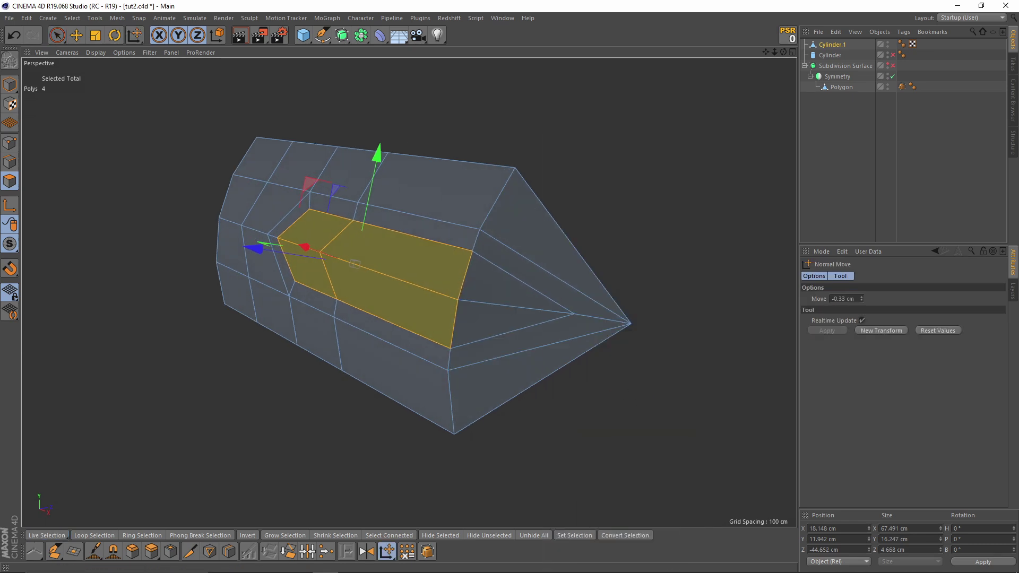
{"action": "mouse_move", "coordinate": [588, 387]}
{"action": "left_mouse_down"}
{"action": "mouse_move", "coordinate": [631, 383]}
{"action": "mouse_move", "coordinate": [595, 338]}
{"action": "mouse_move", "coordinate": [603, 343]}
{"action": "mouse_move", "coordinate": [497, 297]}
{"action": "left_mouse_up"}
- Select the edge inside the groove and slide it sideways
{"action": "left_click", "coordinate": [10, 162]}
{"action": "scroll", "coordinate": [363, 272], "scroll_direction": "up", "scroll_amount": 3}
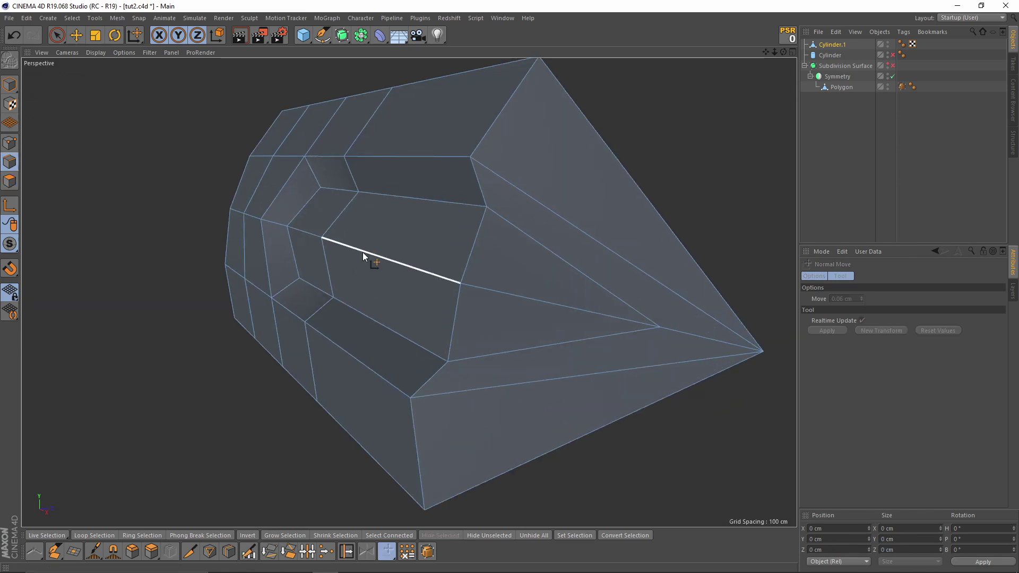
{"action": "key", "text": "e"}
{"action": "left_click", "coordinate": [374, 264]}
{"action": "mouse_move", "coordinate": [374, 264]}
{"action": "left_mouse_down", "text": "alt"}
{"action": "mouse_move", "coordinate": [456, 281]}
{"action": "mouse_move", "coordinate": [358, 238]}
{"action": "left_mouse_up", "text": "alt"}
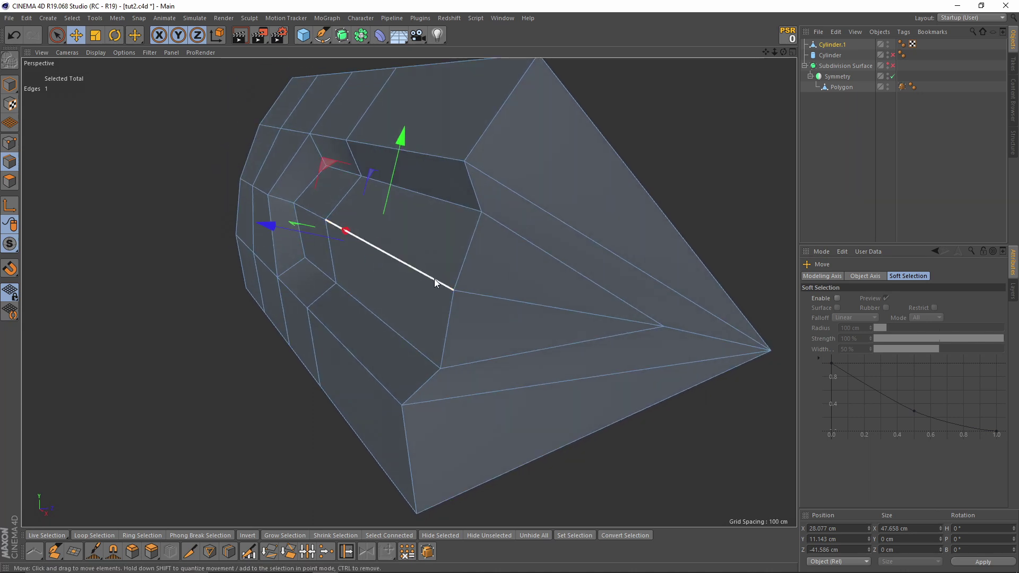
{"action": "mouse_move", "coordinate": [443, 285]}
{"action": "left_mouse_down", "text": "alt"}
{"action": "mouse_move", "coordinate": [399, 245]}
{"action": "mouse_move", "coordinate": [245, 245]}
{"action": "mouse_move", "coordinate": [239, 253]}
{"action": "mouse_move", "coordinate": [256, 255]}
{"action": "left_mouse_up", "text": "alt"}
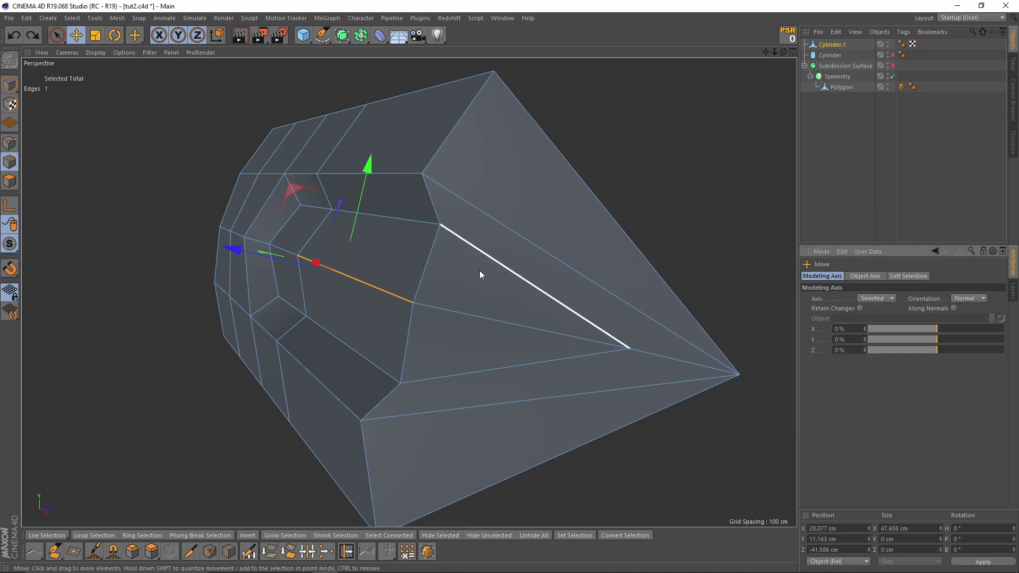
{"action": "mouse_move", "coordinate": [479, 269]}
{"action": "left_mouse_down", "text": "alt"}
{"action": "mouse_move", "coordinate": [412, 278]}
{"action": "mouse_move", "coordinate": [444, 266]}
{"action": "left_mouse_up", "text": "alt"}
- Switch Move orientation to World, then Normal, and nudge the groove edge along its normal
{"action": "left_click", "coordinate": [818, 275]}
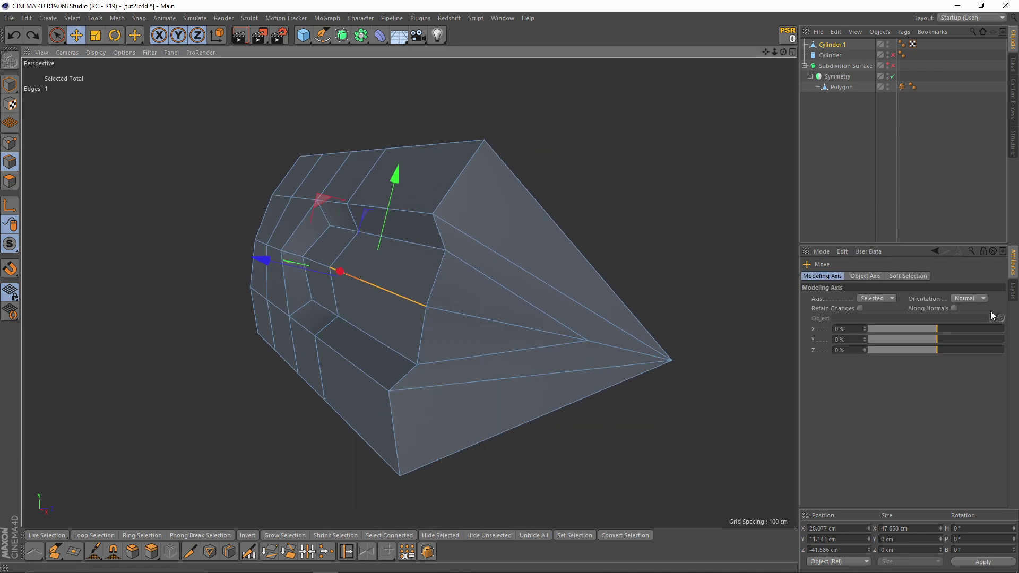
{"action": "left_click", "coordinate": [980, 298]}
{"action": "left_click", "coordinate": [974, 321]}
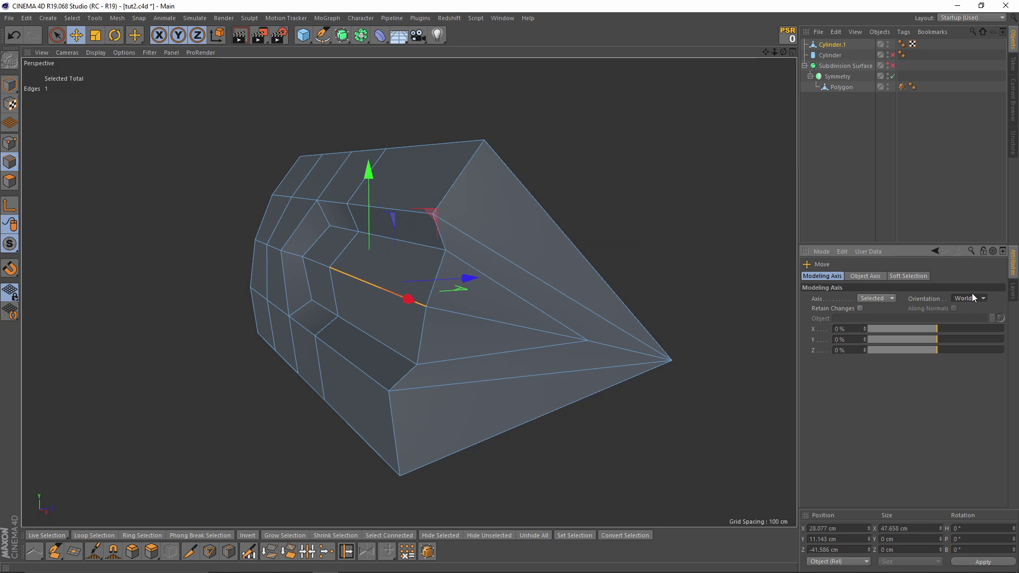
{"action": "left_click", "coordinate": [983, 299]}
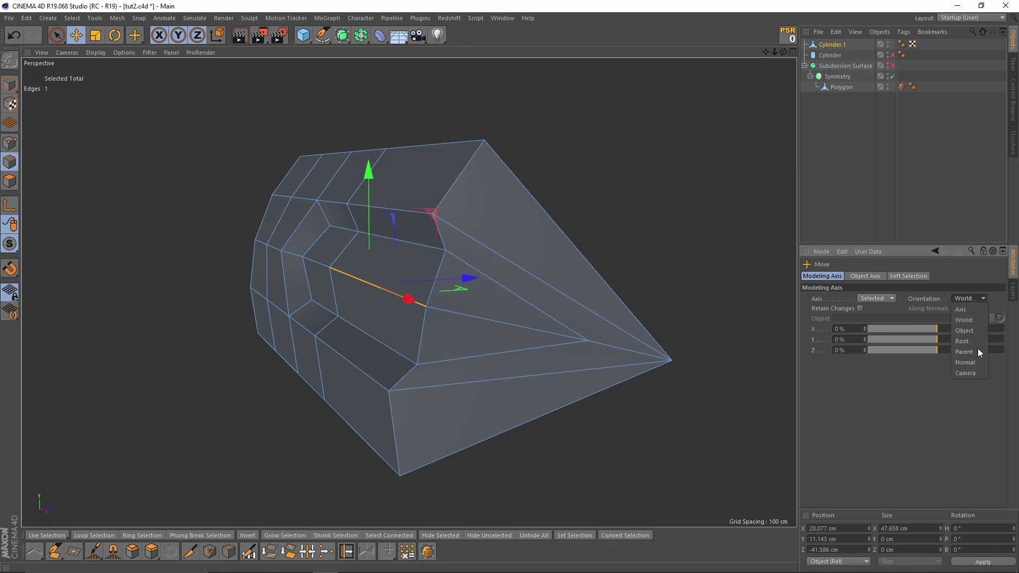
{"action": "left_click", "coordinate": [972, 361]}
{"action": "mouse_move", "coordinate": [293, 267]}
{"action": "left_mouse_down"}
{"action": "mouse_move", "coordinate": [313, 274]}
{"action": "mouse_move", "coordinate": [280, 263]}
{"action": "left_mouse_up"}
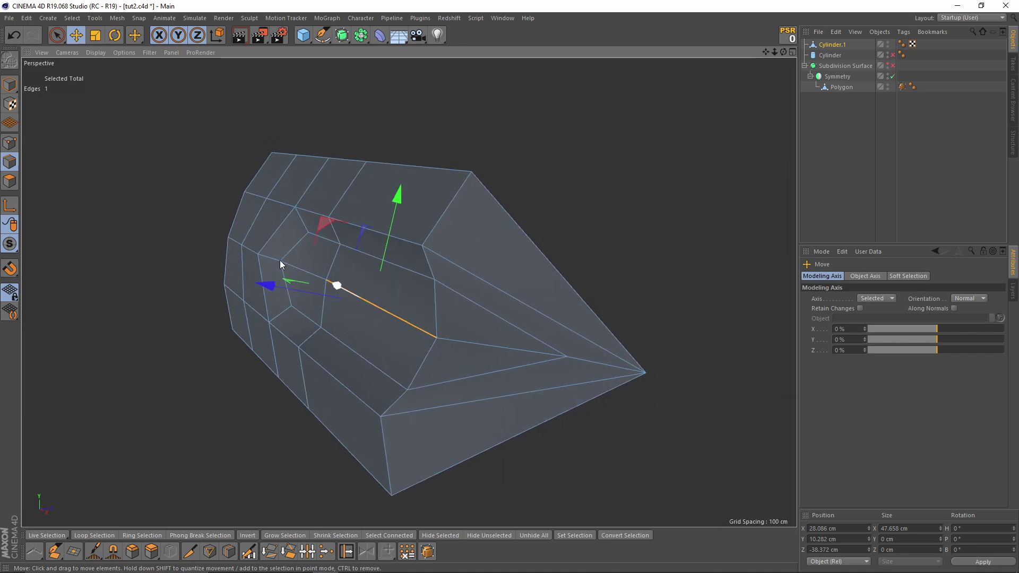
- Weld the two tip points into a single point
{"action": "key", "text": "space"}
{"action": "left_click_drag", "start_coordinate": [567, 357], "coordinate": [645, 373]}
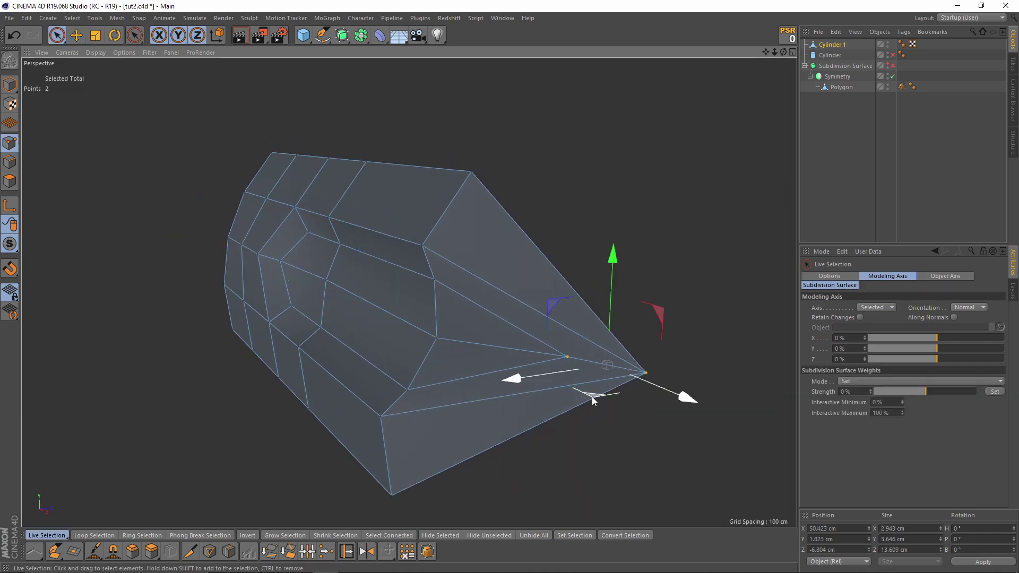
{"action": "right_click", "coordinate": [592, 399]}
{"action": "left_click", "coordinate": [618, 470]}
{"action": "left_click", "coordinate": [647, 373]}
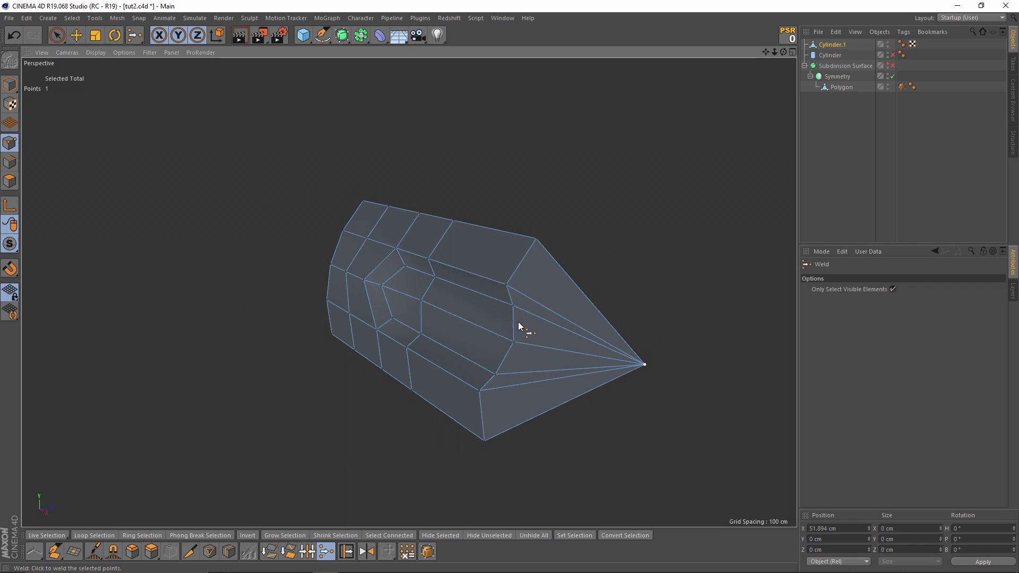
{"action": "mouse_move", "coordinate": [519, 323]}
{"action": "left_mouse_down", "text": "alt"}
{"action": "mouse_move", "coordinate": [291, 293]}
{"action": "mouse_move", "coordinate": [322, 298]}
{"action": "left_mouse_up", "text": "alt"}
{"action": "left_click", "coordinate": [11, 85]}
{"action": "scroll", "coordinate": [402, 275], "scroll_direction": "up", "scroll_amount": 2}
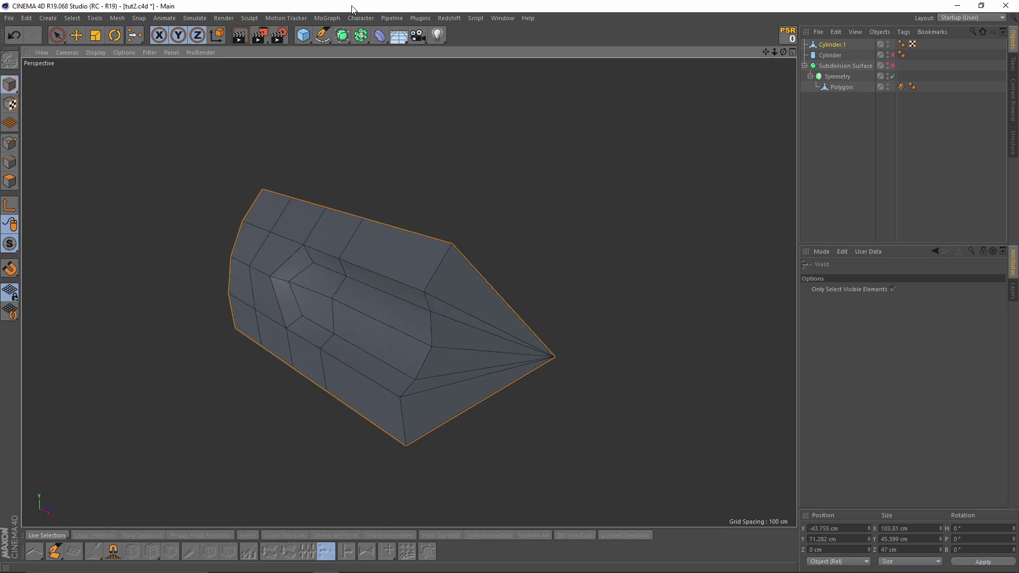
- Wrap the flute piece in a Cloner set to Radial, plane ZY, count 6, radius 0 cm
{"action": "left_click", "coordinate": [330, 18]}
{"action": "left_click", "coordinate": [349, 134], "text": "alt"}
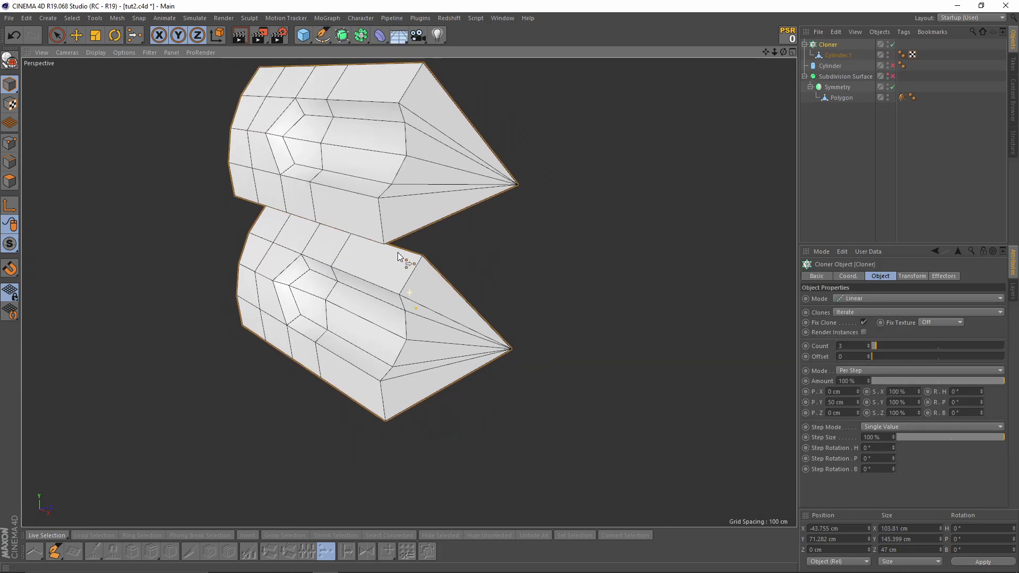
{"action": "left_click", "coordinate": [858, 299]}
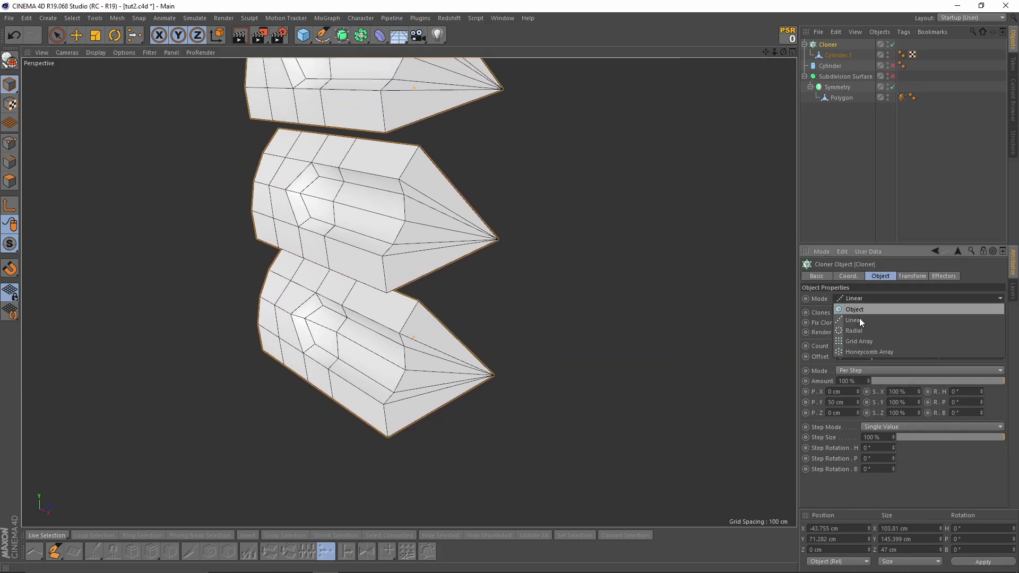
{"action": "left_click", "coordinate": [868, 332]}
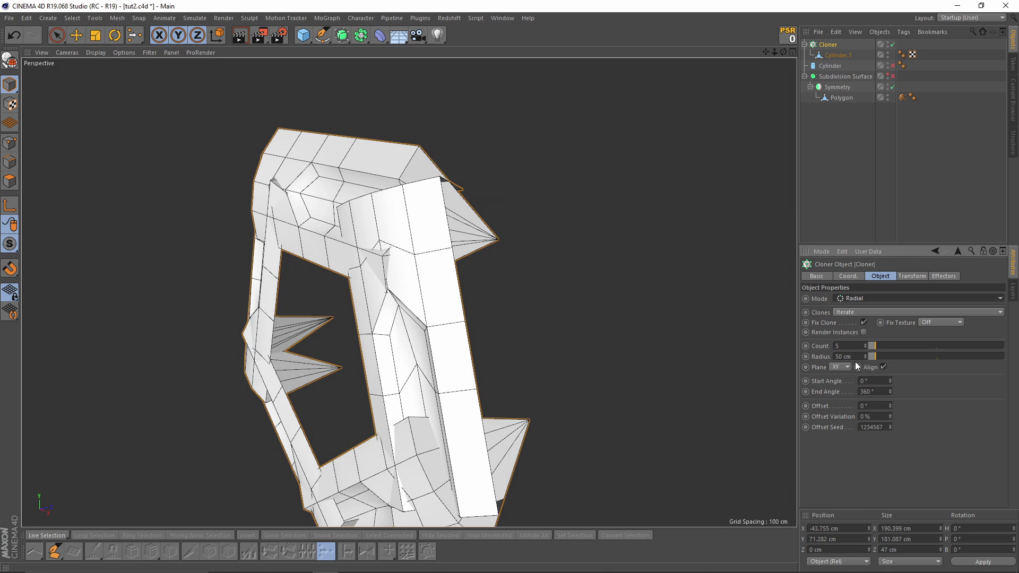
{"action": "left_click", "coordinate": [845, 367]}
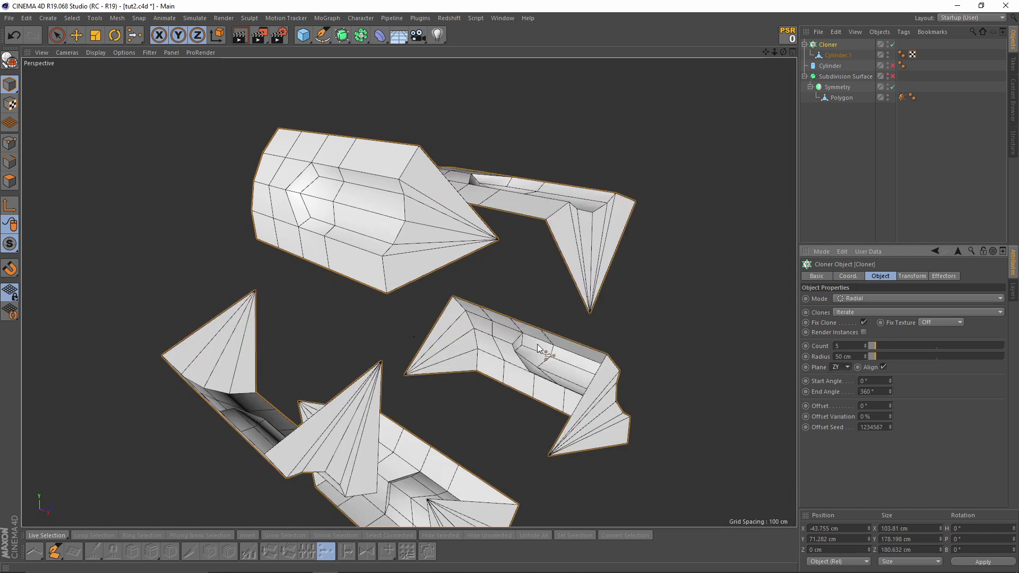
{"action": "left_click", "coordinate": [866, 343]}
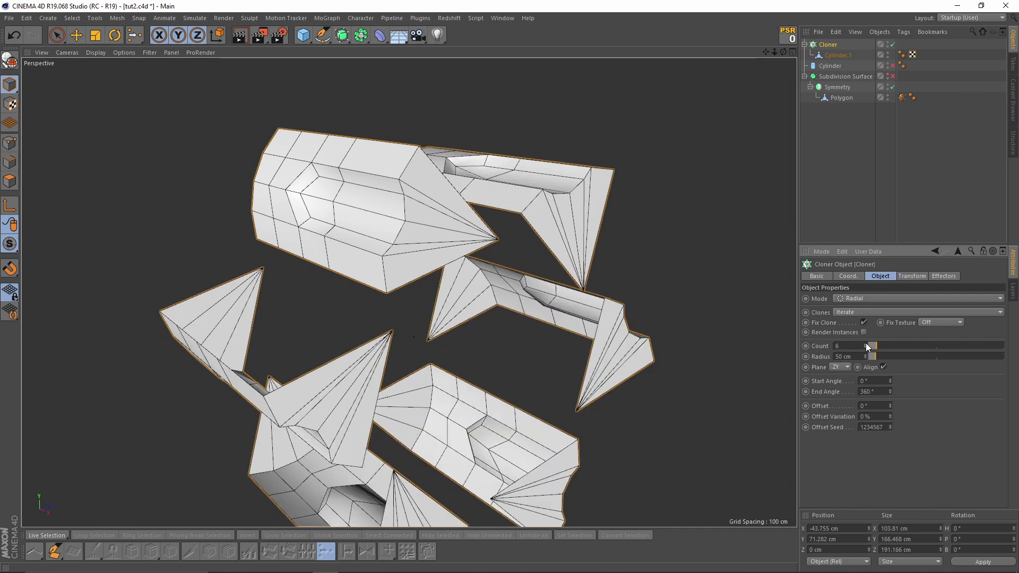
{"action": "left_click_drag", "start_coordinate": [877, 354], "coordinate": [868, 355]}
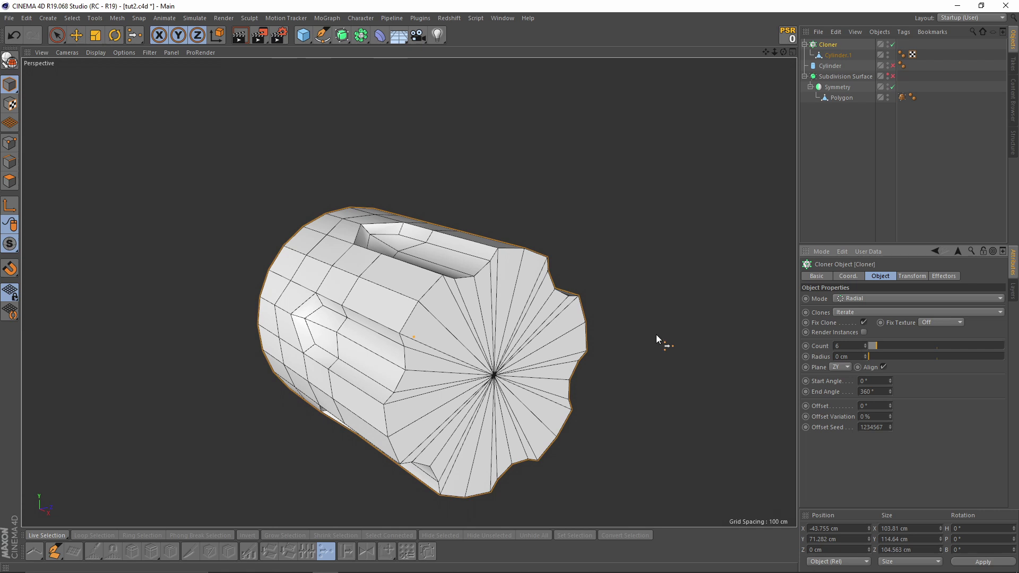
{"action": "left_click_drag", "start_coordinate": [658, 341], "coordinate": [535, 291], "text": "alt"}
- Set the clones' Transform Color V to 27% dark grey and inspect the drum
{"action": "left_click", "coordinate": [909, 276]}
{"action": "left_click_drag", "start_coordinate": [955, 397], "coordinate": [912, 397]}
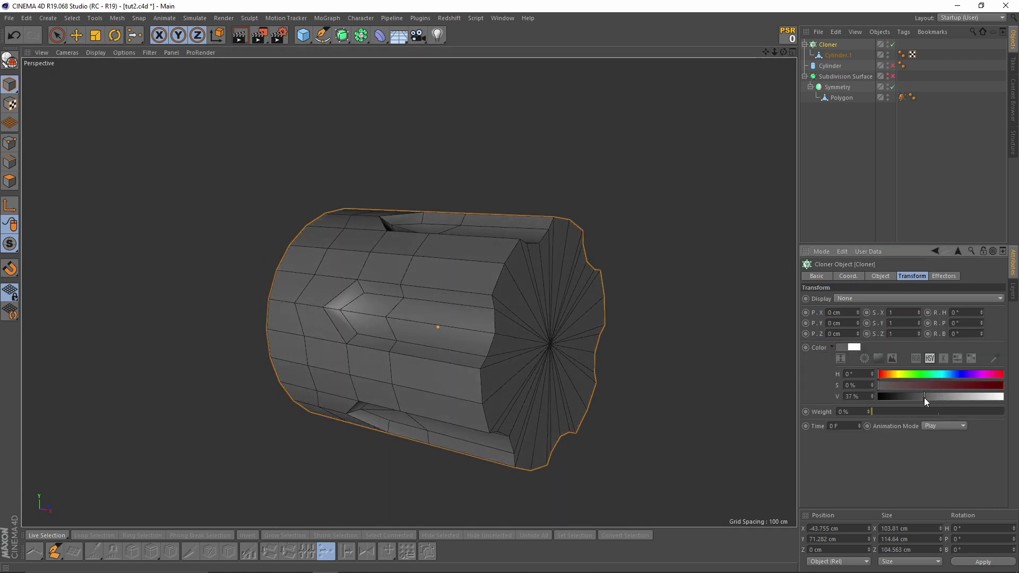
{"action": "mouse_move", "coordinate": [393, 359]}
{"action": "left_mouse_down", "text": "alt"}
{"action": "mouse_move", "coordinate": [546, 316]}
{"action": "mouse_move", "coordinate": [339, 282]}
{"action": "mouse_move", "coordinate": [467, 331]}
{"action": "mouse_move", "coordinate": [526, 314]}
{"action": "mouse_move", "coordinate": [423, 317]}
{"action": "mouse_move", "coordinate": [403, 295]}
{"action": "mouse_move", "coordinate": [339, 275]}
{"action": "left_mouse_up", "text": "alt"}
{"action": "scroll", "coordinate": [565, 212], "scroll_direction": "up", "scroll_amount": 5}
{"action": "scroll", "coordinate": [564, 213], "scroll_direction": "down", "scroll_amount": 5}
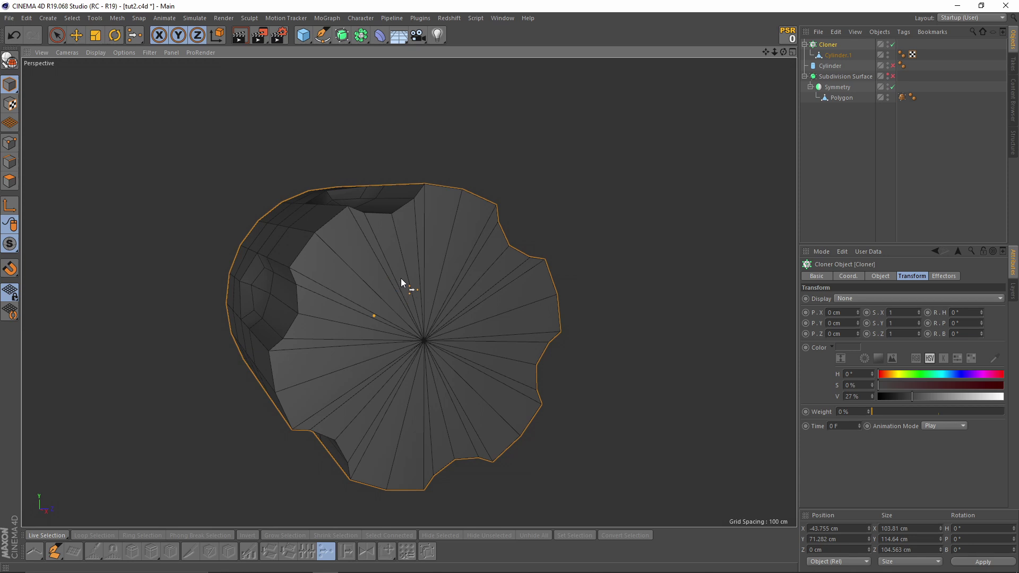
{"action": "left_click_drag", "start_coordinate": [456, 340], "coordinate": [349, 280], "text": "alt"}
{"action": "mouse_move", "coordinate": [320, 245]}
{"action": "left_mouse_down", "text": "alt"}
{"action": "mouse_move", "coordinate": [550, 288]}
{"action": "mouse_move", "coordinate": [403, 138]}
{"action": "left_mouse_up", "text": "alt"}
- Add a cylinder with -X orientation and nest it under the Cloner
{"action": "left_click_drag", "start_coordinate": [300, 38], "coordinate": [519, 43]}
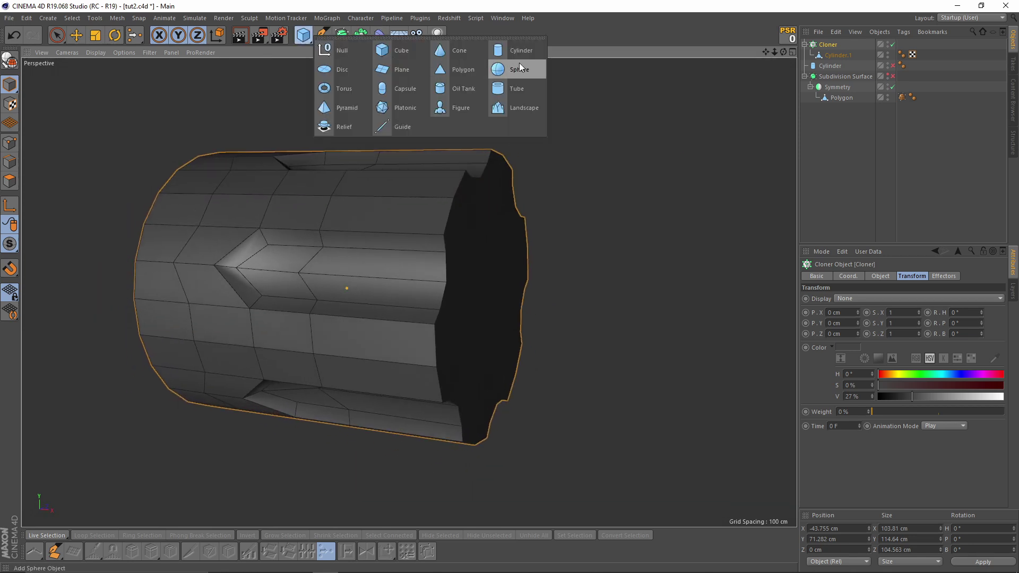
{"action": "left_click", "coordinate": [519, 49]}
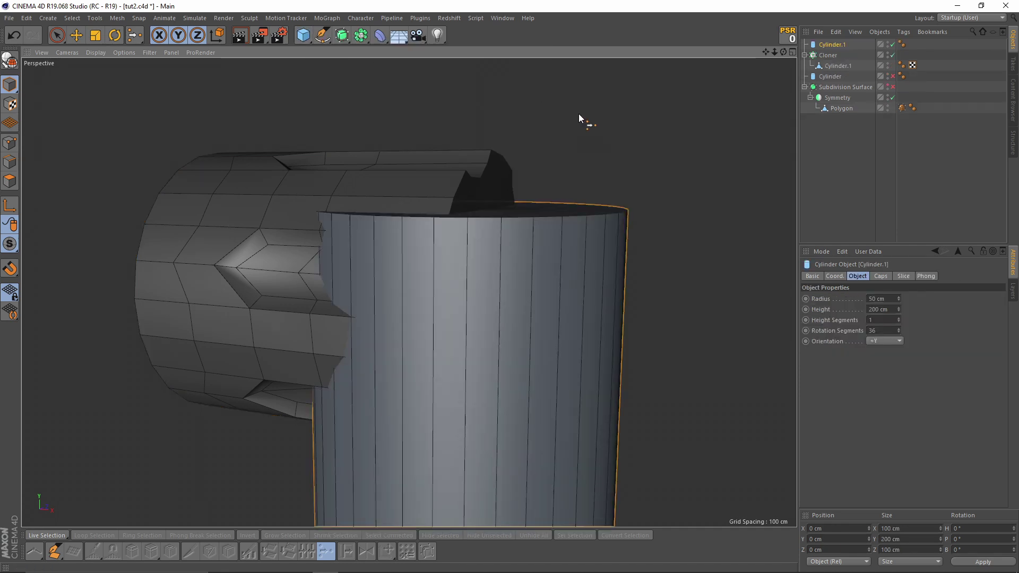
{"action": "left_click", "coordinate": [884, 341]}
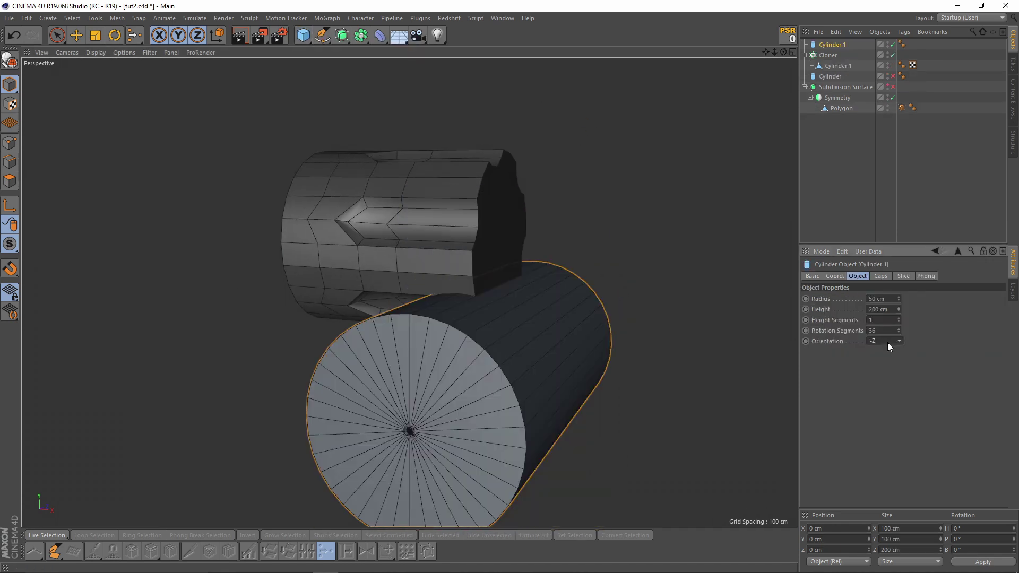
{"action": "scroll", "coordinate": [888, 342], "scroll_direction": "up", "scroll_amount": 1}
{"action": "scroll", "coordinate": [887, 342], "scroll_direction": "up", "scroll_amount": 2}
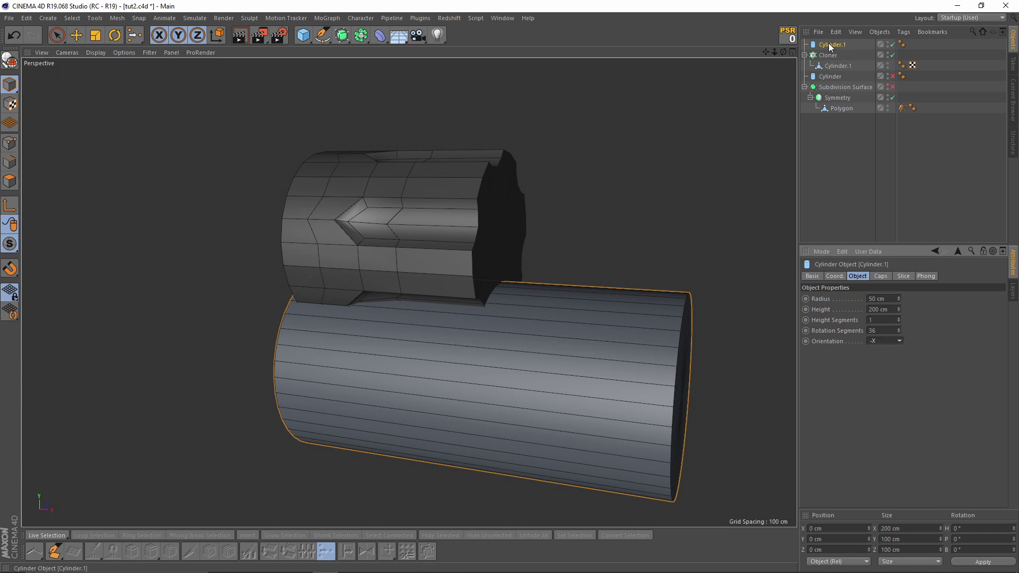
{"action": "left_click_drag", "start_coordinate": [829, 43], "coordinate": [838, 66]}
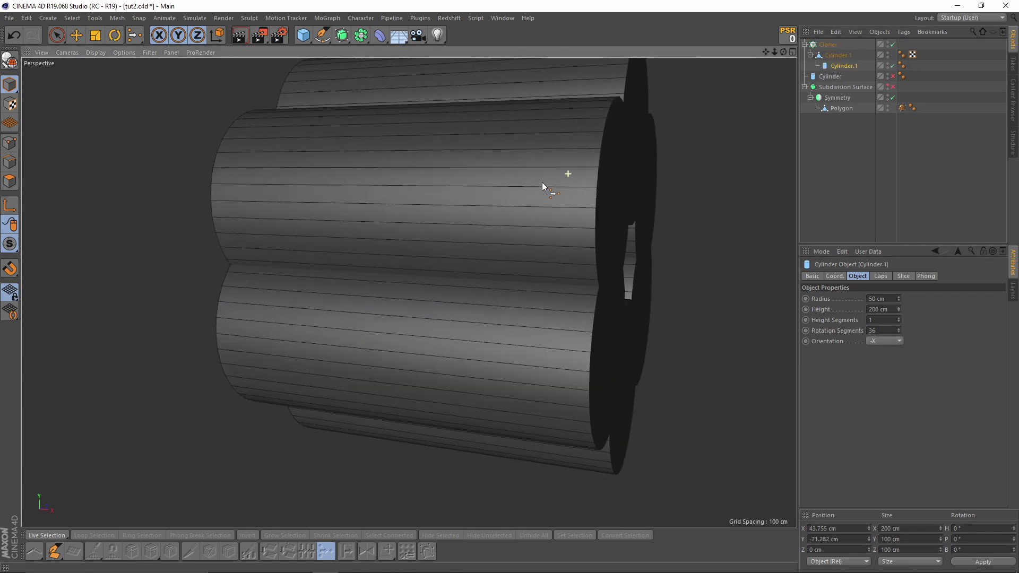
- Disable the Cloner, Reset PSR to the origin and scale the cylinder to about half
{"action": "left_click", "coordinate": [893, 45]}
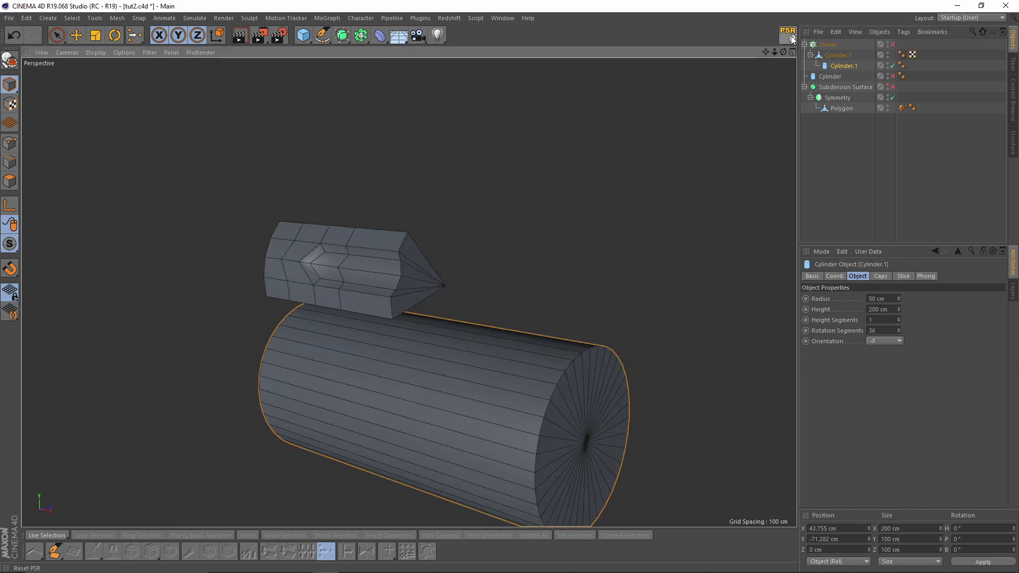
{"action": "left_click", "coordinate": [792, 37]}
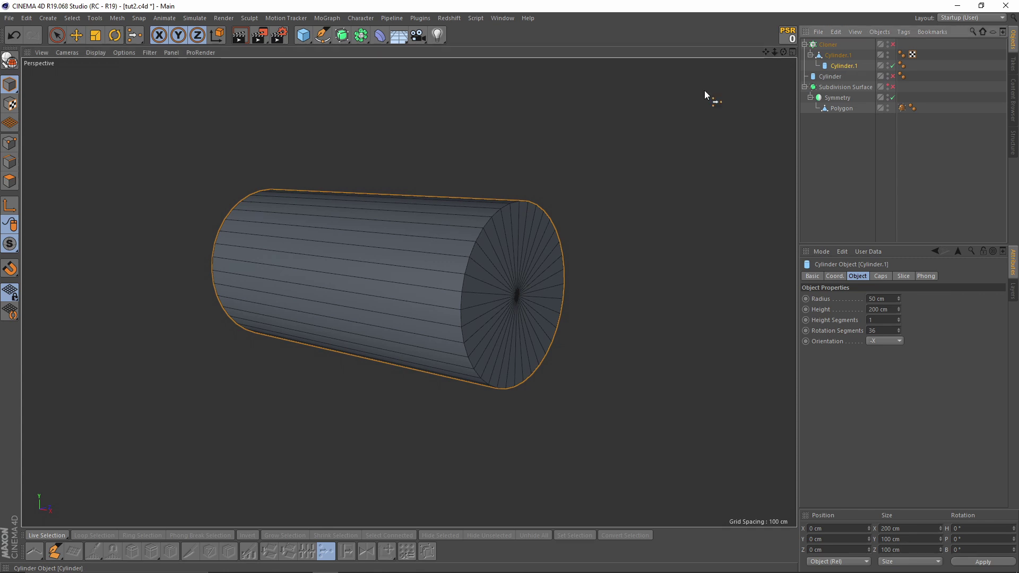
{"action": "key", "text": "t"}
{"action": "left_click_drag", "start_coordinate": [527, 178], "coordinate": [329, 212]}
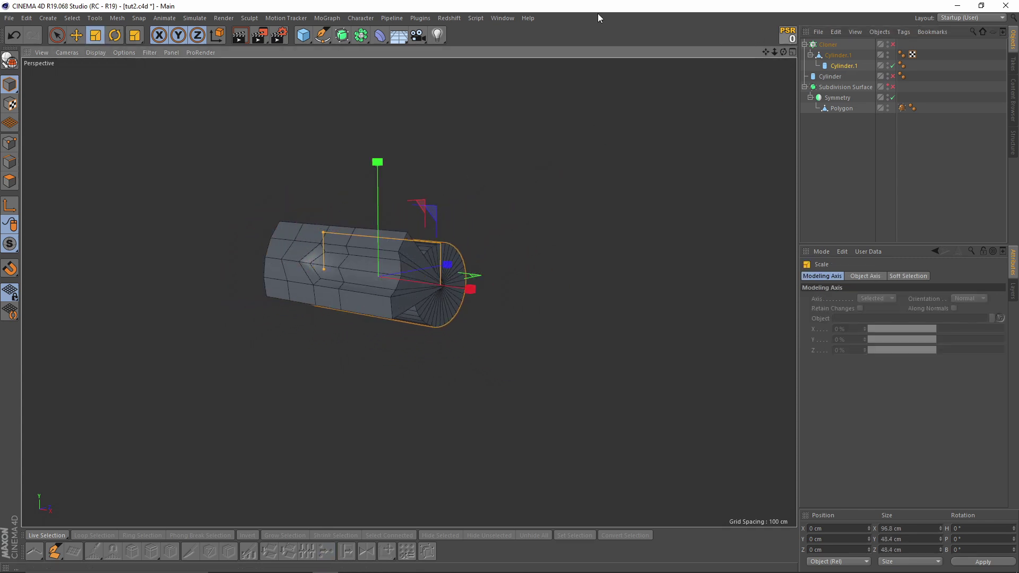
- Add Reset PSR to the top toolbar via Customize Commands, filtering for 'PSR'
{"action": "left_click", "coordinate": [502, 18]}
{"action": "mouse_move", "coordinate": [521, 34]}
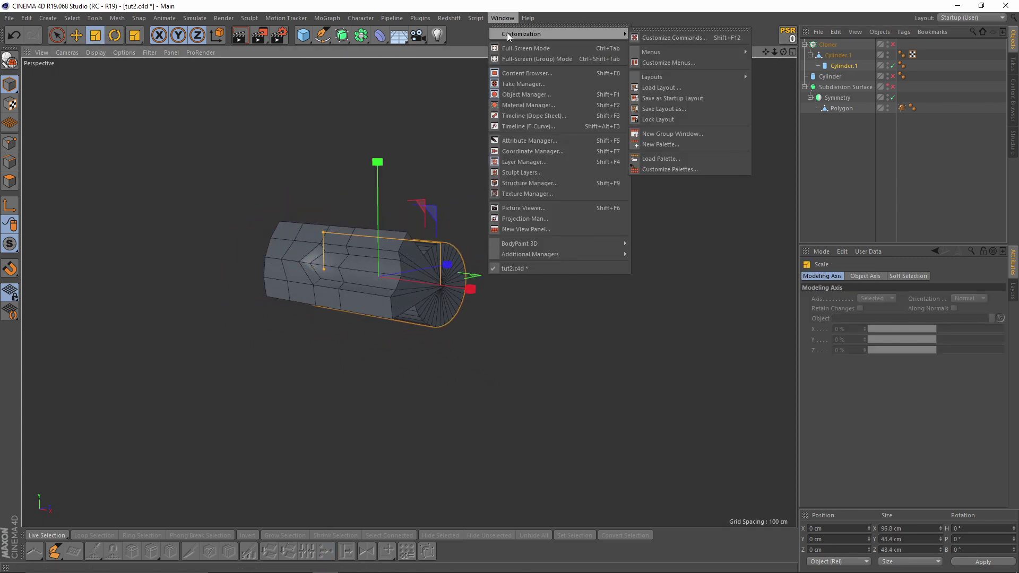
{"action": "left_click", "coordinate": [696, 40]}
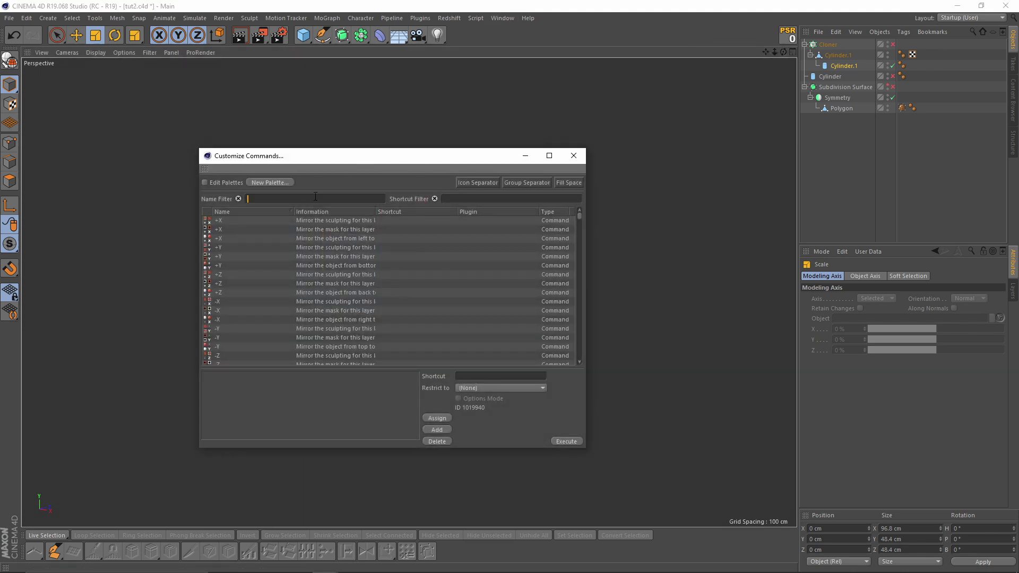
{"action": "type", "text": "PSR"}
{"action": "left_click_drag", "start_coordinate": [243, 244], "coordinate": [790, 36]}
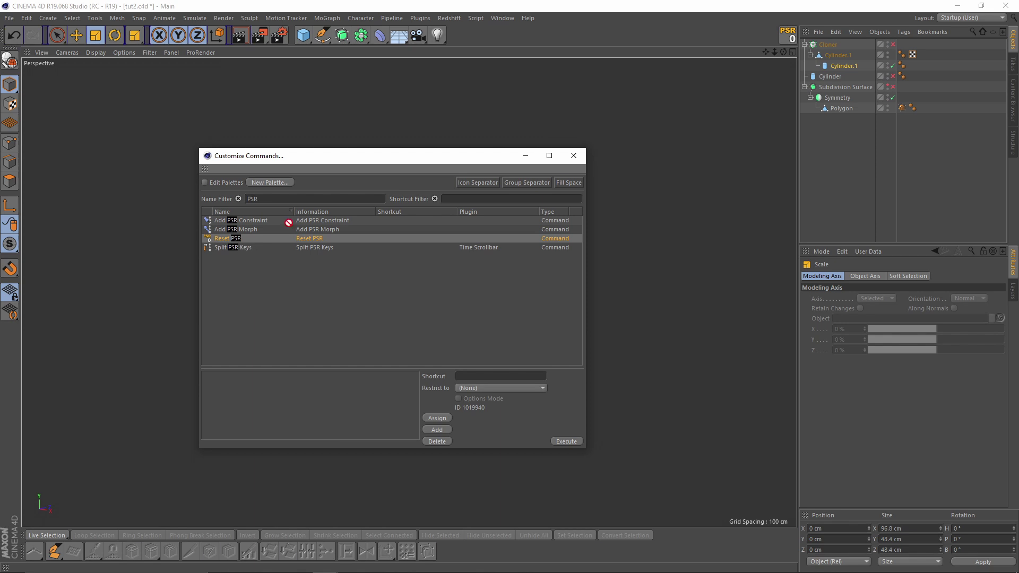
{"action": "left_click", "coordinate": [572, 156]}
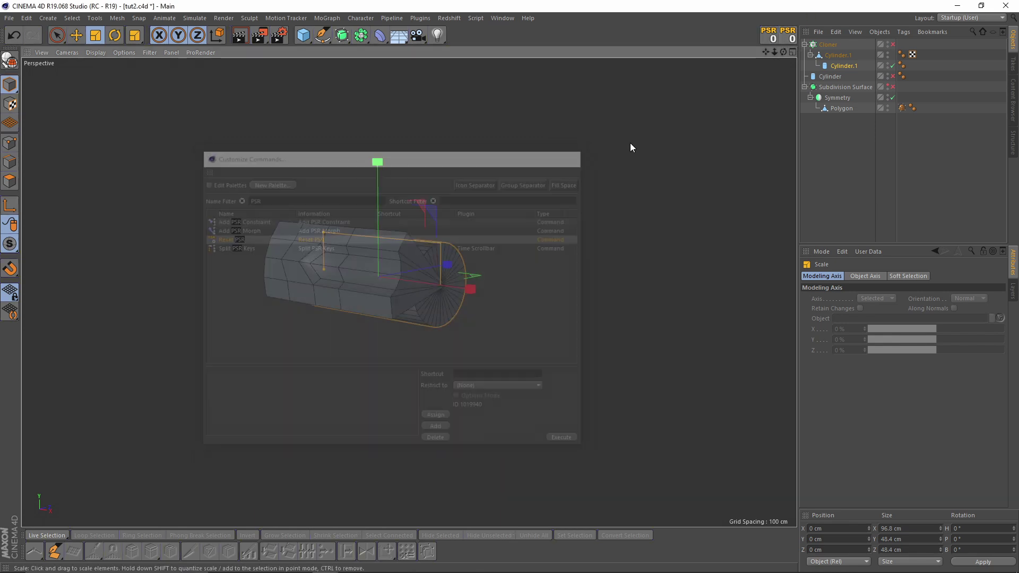
{"action": "left_click", "coordinate": [847, 66]}
- Duplicate the Cloner as Cloner.1, put Cylinder.1 in it instead of the copy, and enable it
{"action": "scroll", "coordinate": [448, 263], "scroll_direction": "up", "scroll_amount": 3}
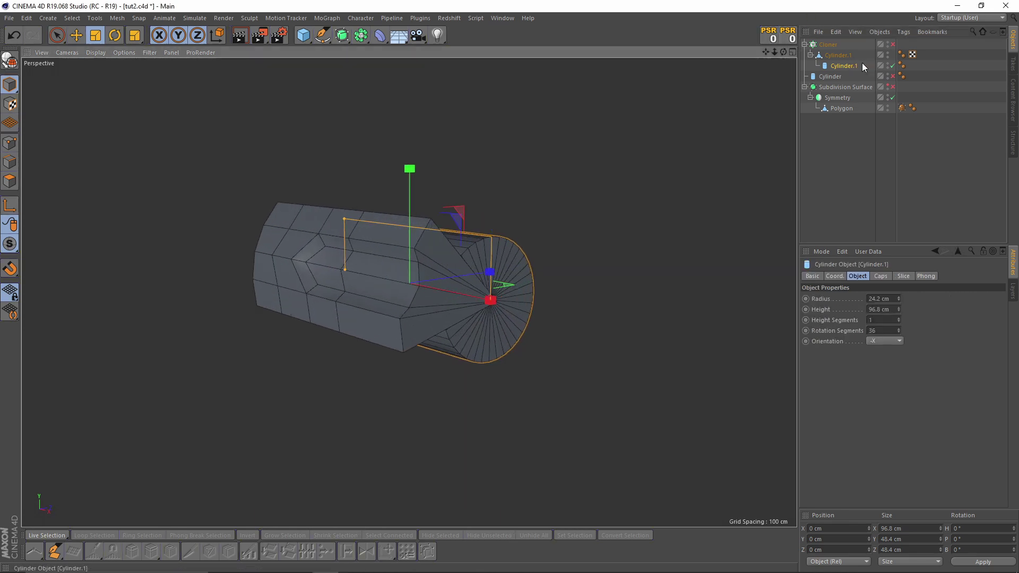
{"action": "left_click_drag", "start_coordinate": [860, 64], "coordinate": [830, 43]}
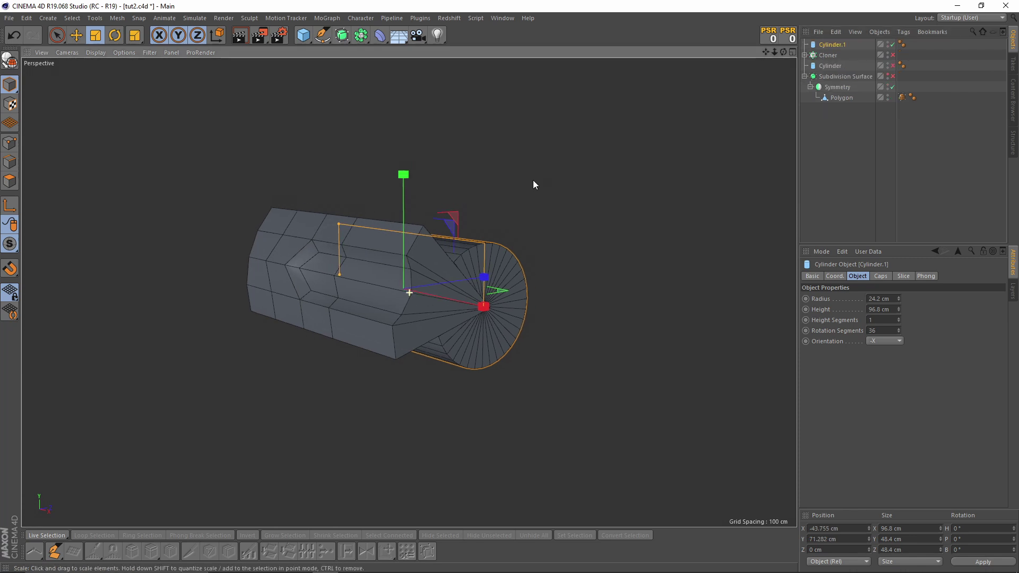
{"action": "mouse_move", "coordinate": [533, 180]}
{"action": "left_mouse_down", "text": "alt"}
{"action": "mouse_move", "coordinate": [651, 192]}
{"action": "mouse_move", "coordinate": [769, 137]}
{"action": "left_mouse_up", "text": "alt"}
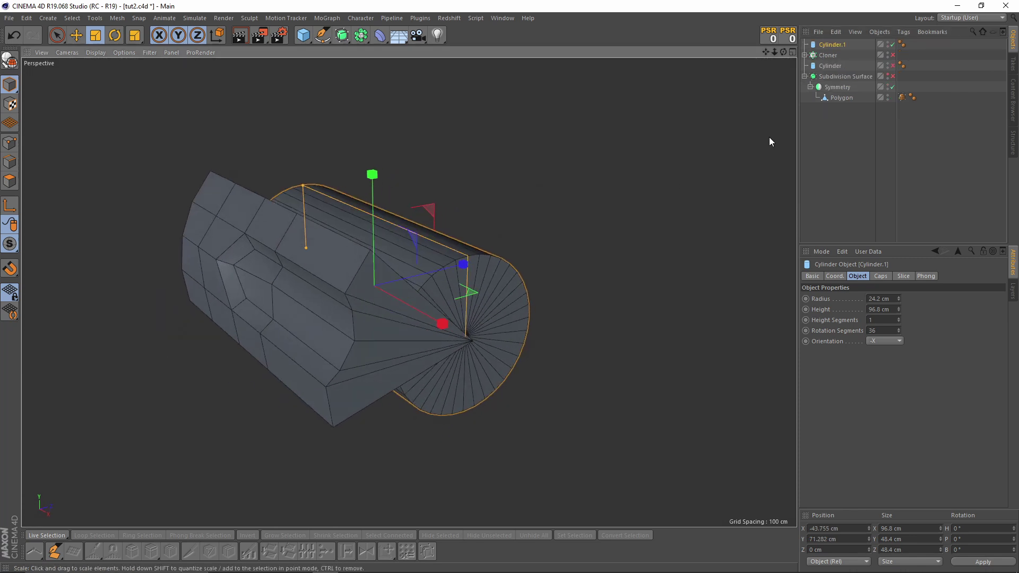
{"action": "left_click", "coordinate": [840, 52]}
{"action": "left_click_drag", "start_coordinate": [831, 55], "coordinate": [830, 50], "text": "ctrl"}
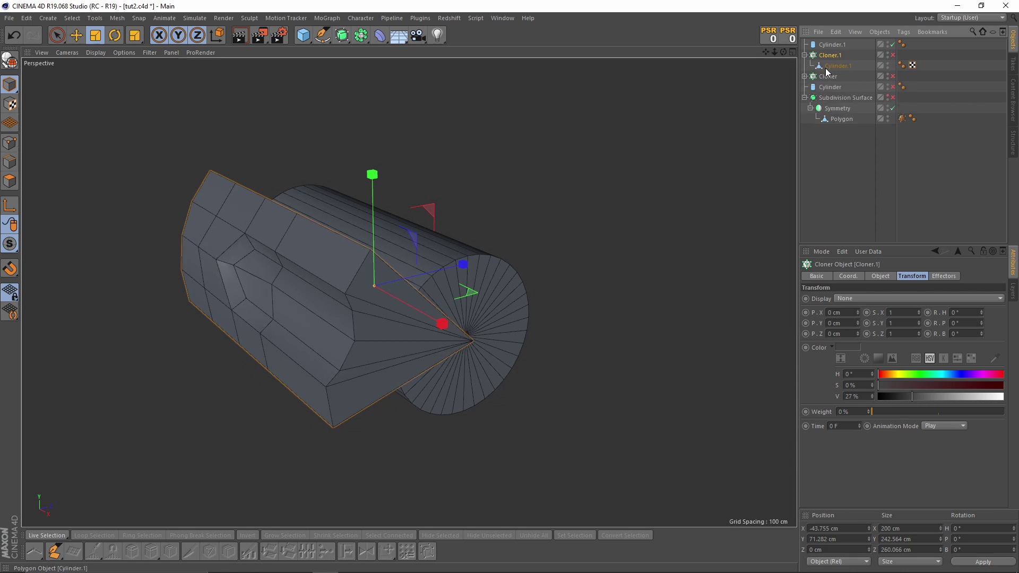
{"action": "key", "text": "Delete"}
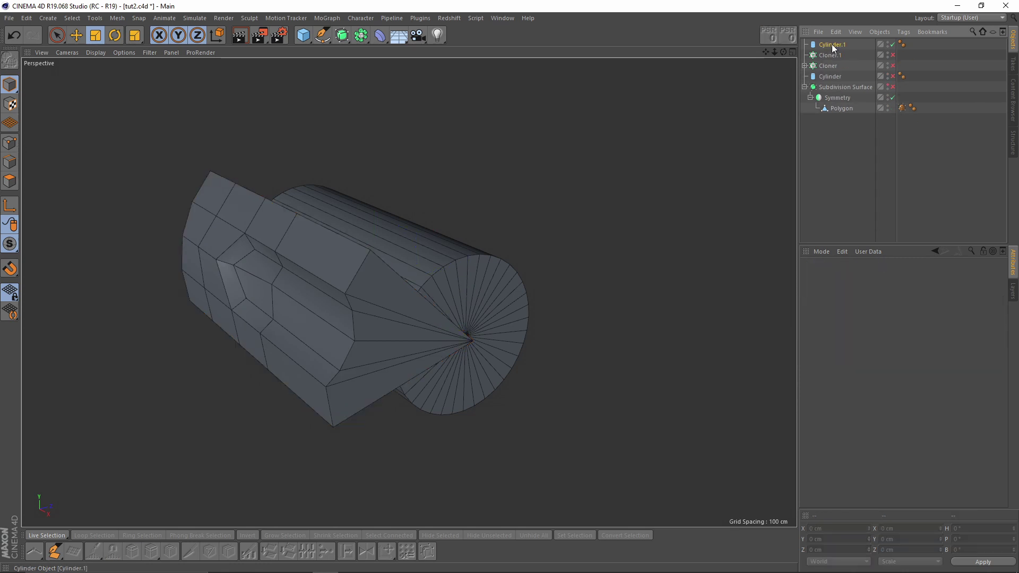
{"action": "left_click_drag", "start_coordinate": [832, 44], "coordinate": [831, 55]}
{"action": "left_click", "coordinate": [829, 45]}
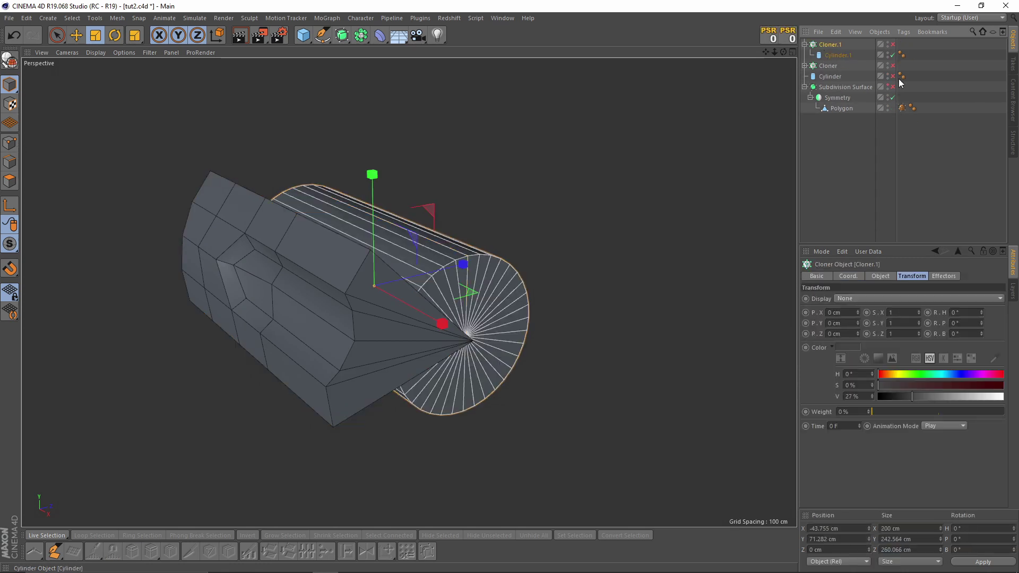
{"action": "left_click", "coordinate": [893, 45]}
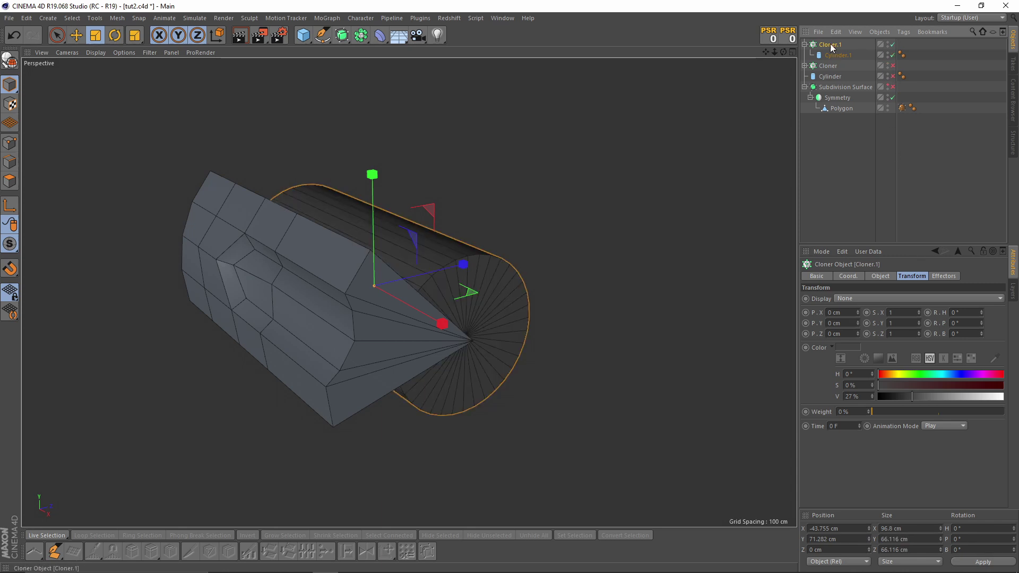
- Thin Cylinder.1 to an 8.2 cm radius with 8 rotation segments
{"action": "left_click", "coordinate": [880, 276]}
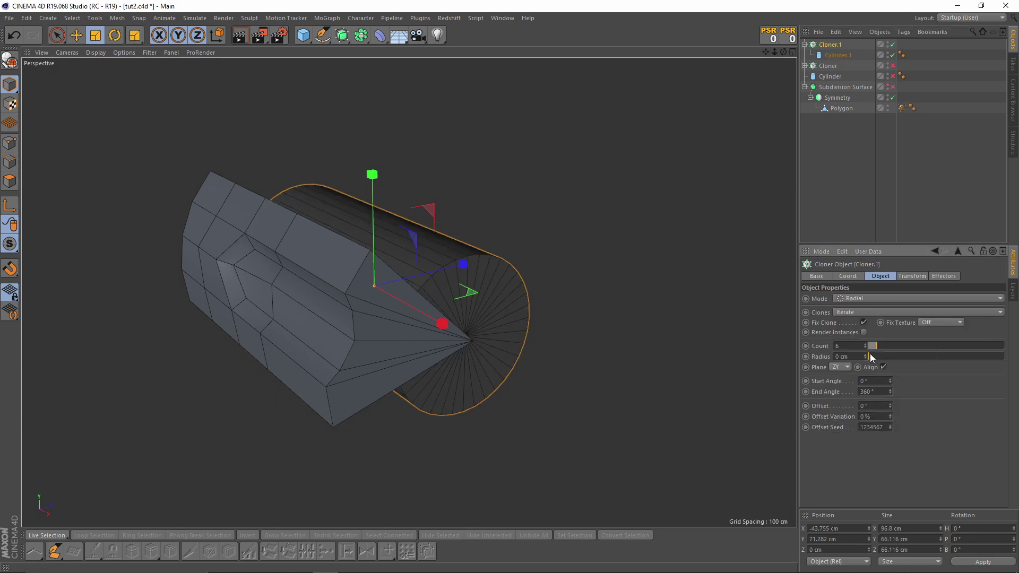
{"action": "left_click", "coordinate": [838, 55]}
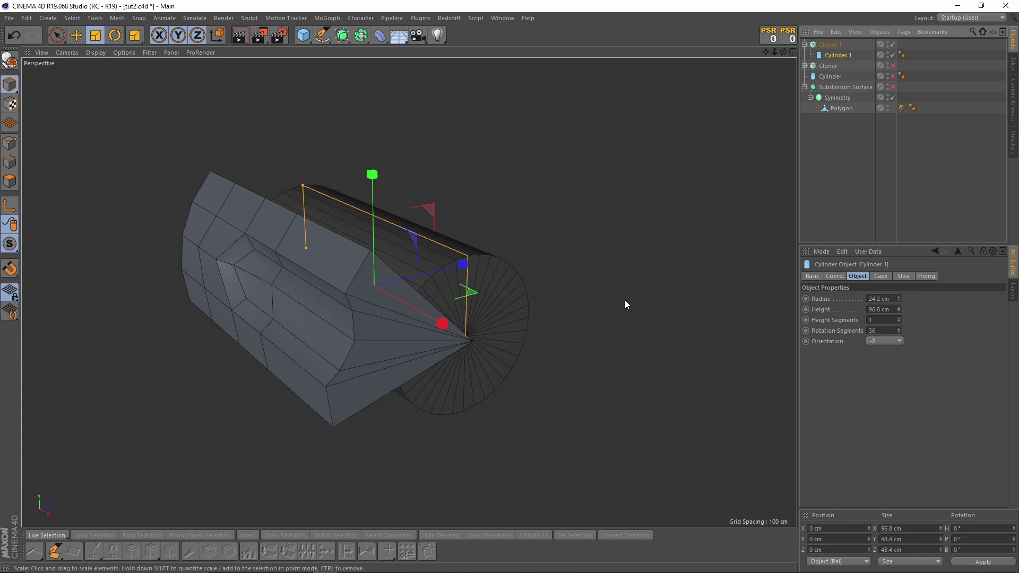
{"action": "left_click_drag", "start_coordinate": [898, 299], "coordinate": [899, 318]}
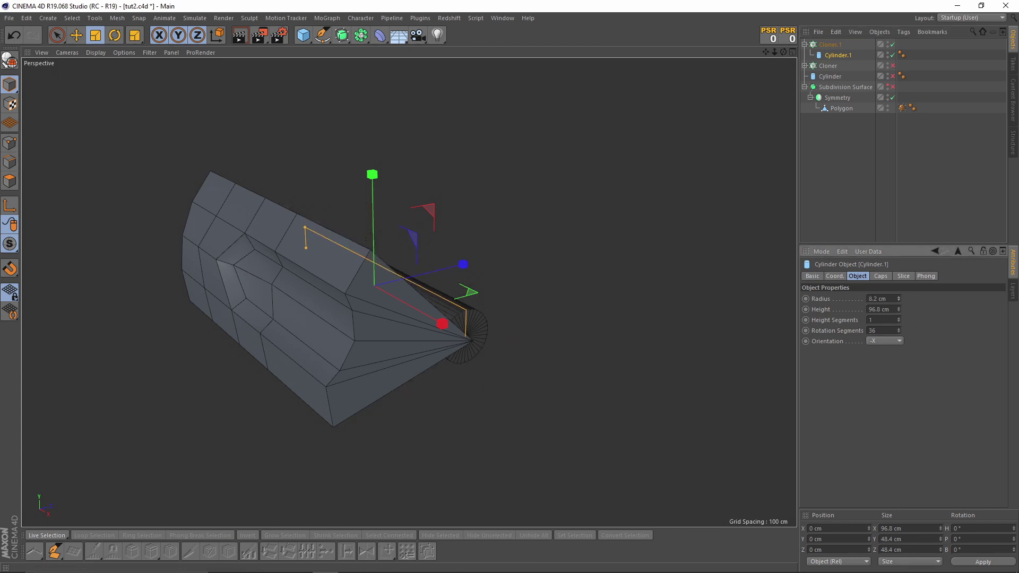
{"action": "key", "text": "Tab"}
{"action": "key", "text": "Return"}
- Set Cloner.1's radius to about 33 cm and Cylinder.1's height to 149.8 cm
{"action": "left_click", "coordinate": [830, 44]}
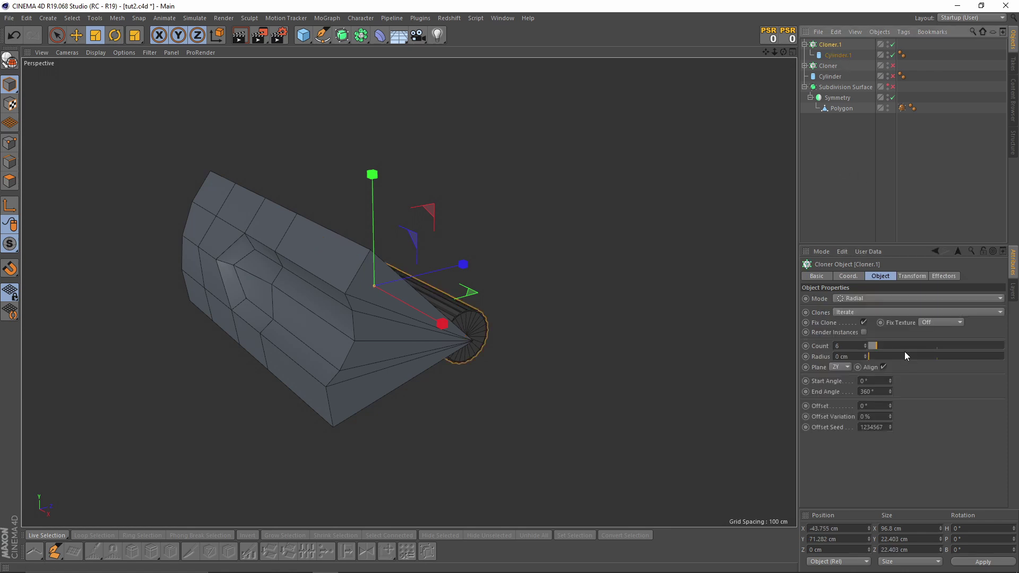
{"action": "left_click", "coordinate": [872, 357]}
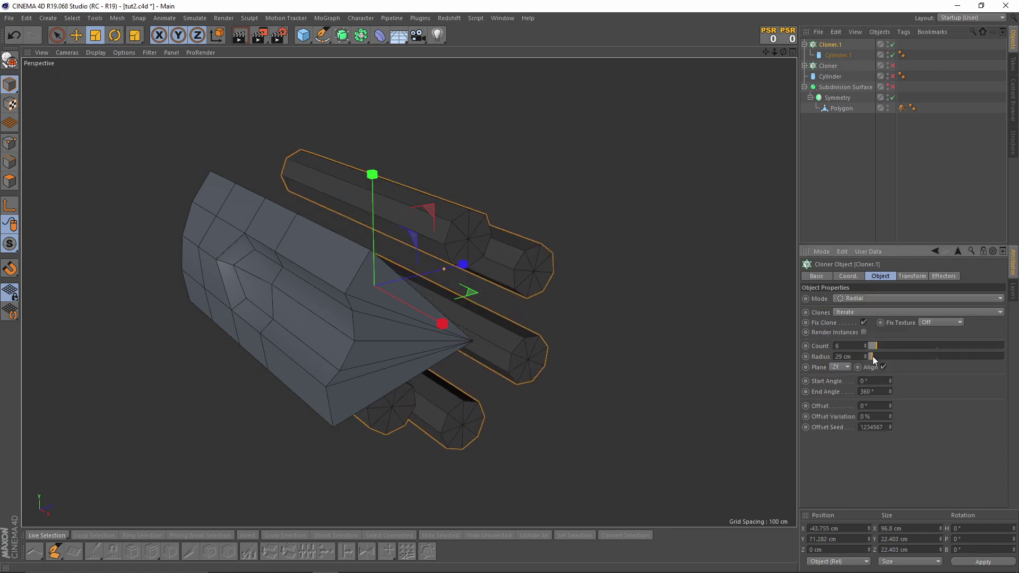
{"action": "left_click", "coordinate": [834, 56]}
{"action": "mouse_move", "coordinate": [898, 310]}
{"action": "left_mouse_down"}
{"action": "mouse_move", "coordinate": [603, 292]}
{"action": "mouse_move", "coordinate": [569, 241]}
{"action": "left_mouse_up"}
- Toggle the large Cylinder's visibility and zoom in on Cloner.1's rods
{"action": "left_click", "coordinate": [893, 76]}
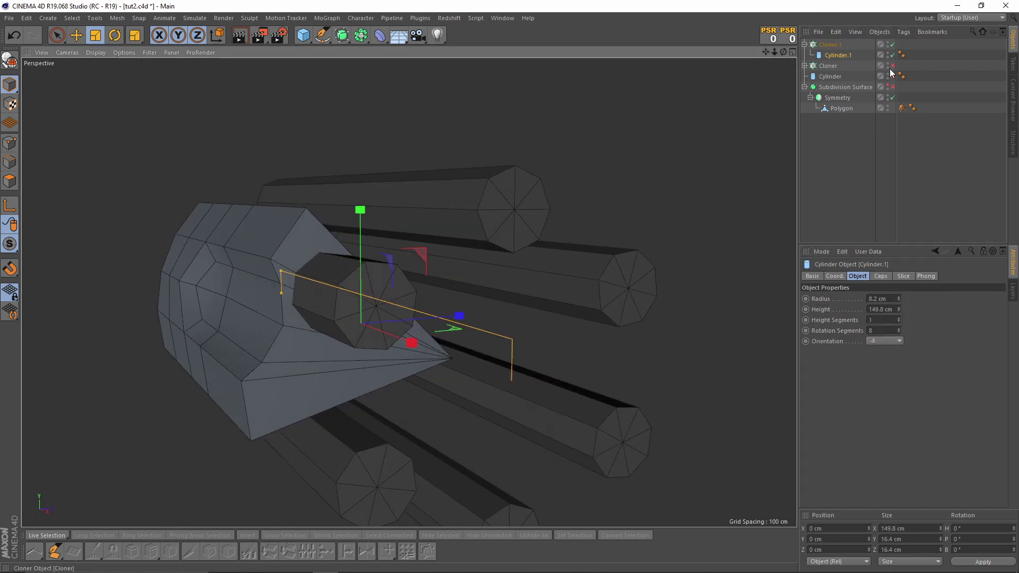
{"action": "left_click", "coordinate": [893, 76]}
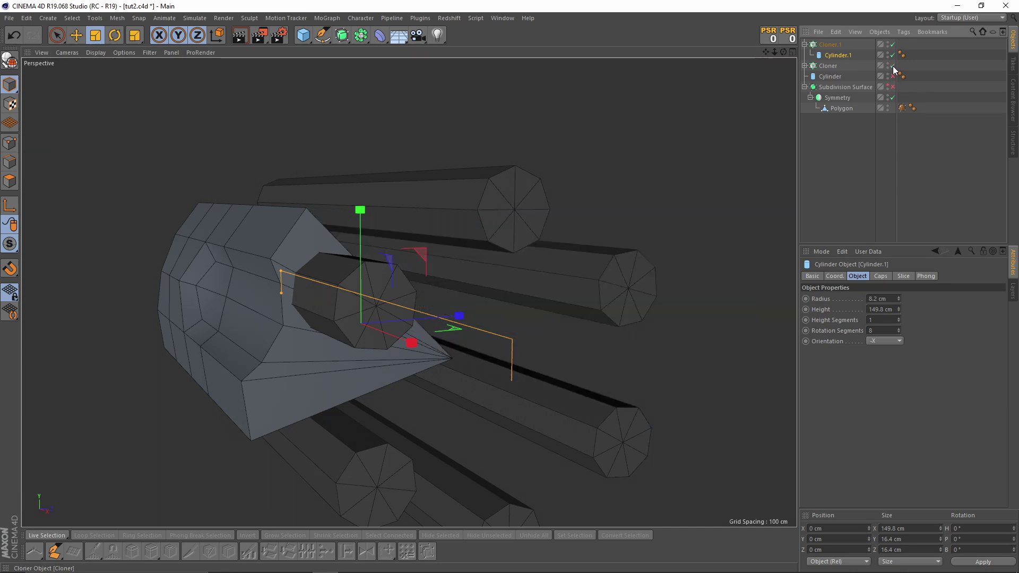
{"action": "mouse_move", "coordinate": [515, 201]}
{"action": "left_mouse_down", "text": "alt"}
{"action": "mouse_move", "coordinate": [440, 284]}
{"action": "mouse_move", "coordinate": [453, 288]}
{"action": "mouse_move", "coordinate": [434, 237]}
{"action": "mouse_move", "coordinate": [412, 230]}
{"action": "mouse_move", "coordinate": [533, 205]}
{"action": "left_mouse_up", "text": "alt"}
{"action": "left_click", "coordinate": [533, 207]}
{"action": "mouse_move", "coordinate": [464, 223]}
{"action": "left_mouse_down", "text": "alt"}
{"action": "mouse_move", "coordinate": [412, 254]}
{"action": "mouse_move", "coordinate": [495, 246]}
{"action": "mouse_move", "coordinate": [391, 282]}
{"action": "mouse_move", "coordinate": [447, 253]}
{"action": "mouse_move", "coordinate": [355, 246]}
{"action": "mouse_move", "coordinate": [393, 285]}
{"action": "mouse_move", "coordinate": [404, 282]}
{"action": "mouse_move", "coordinate": [371, 287]}
{"action": "left_mouse_up", "text": "alt"}
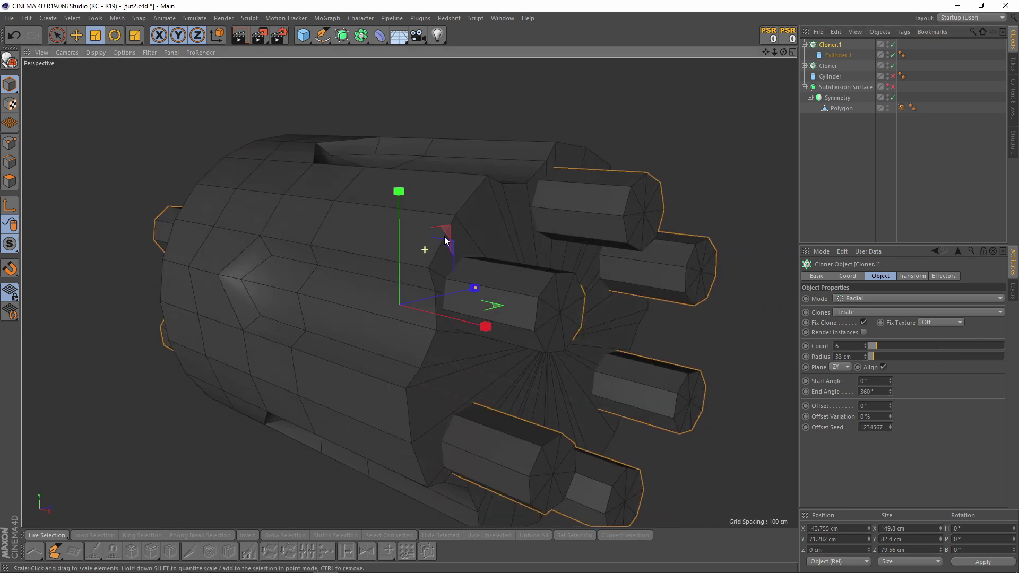
{"action": "left_click", "coordinate": [848, 276]}
- Adjust the clone ring's tilt and disable the original Cloner
{"action": "left_click_drag", "start_coordinate": [587, 269], "coordinate": [602, 258], "text": "alt"}
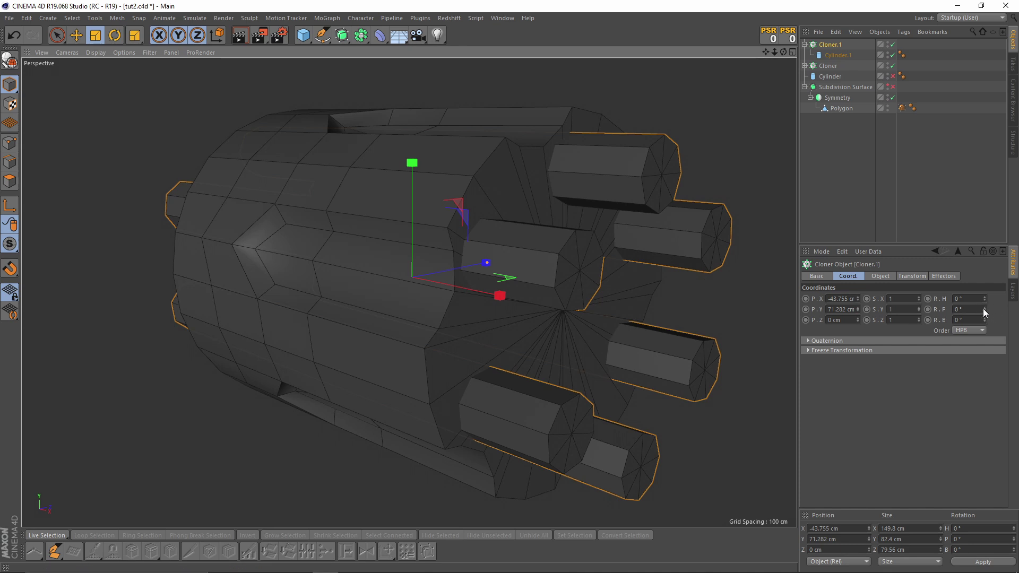
{"action": "left_click_drag", "start_coordinate": [984, 308], "coordinate": [983, 309]}
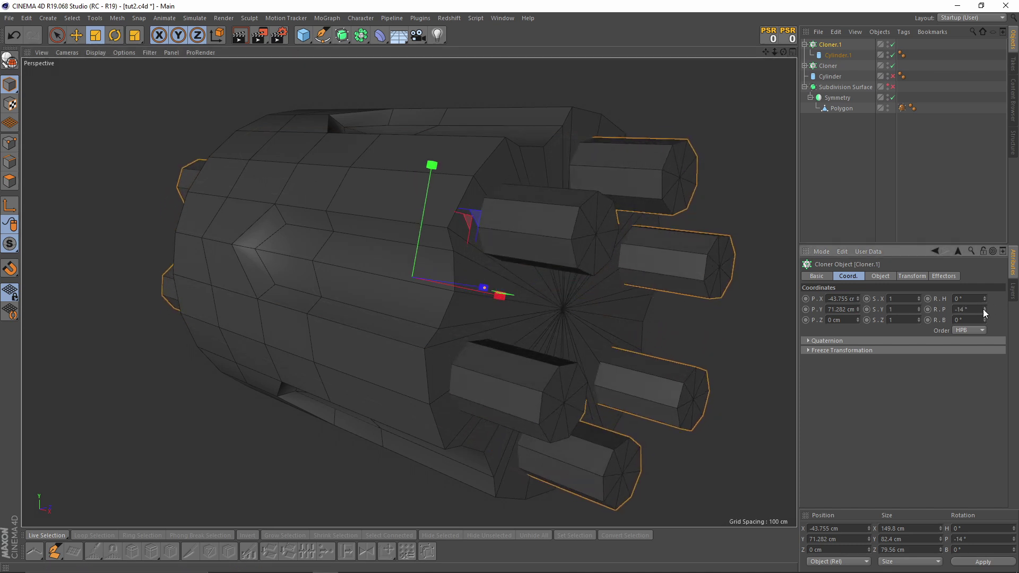
{"action": "left_click_drag", "start_coordinate": [983, 307], "coordinate": [983, 313]}
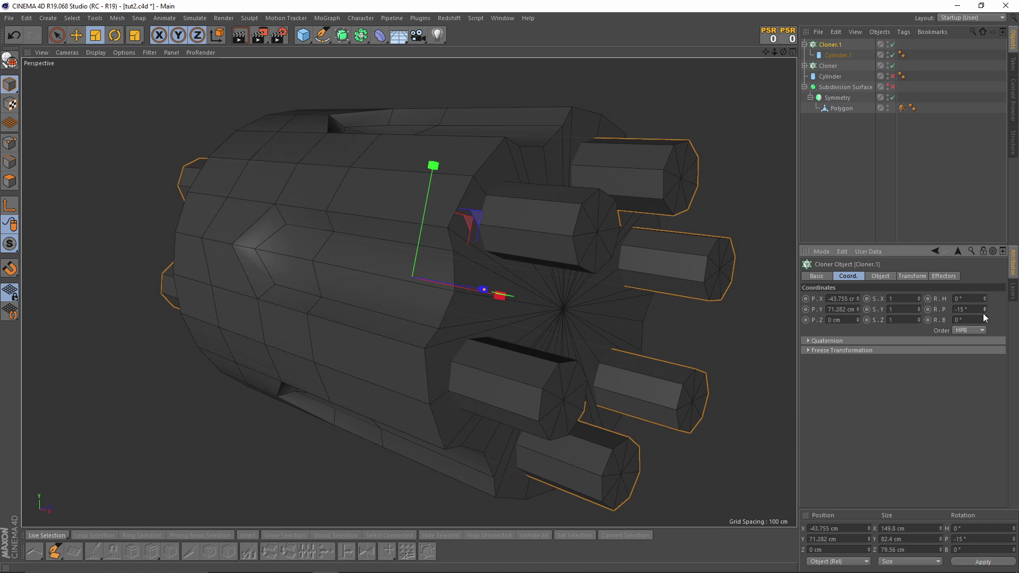
{"action": "mouse_move", "coordinate": [592, 274]}
{"action": "left_mouse_down", "text": "alt"}
{"action": "mouse_move", "coordinate": [606, 264]}
{"action": "mouse_move", "coordinate": [574, 266]}
{"action": "mouse_move", "coordinate": [441, 183]}
{"action": "left_mouse_up", "text": "alt"}
{"action": "scroll", "coordinate": [441, 184], "scroll_direction": "up", "scroll_amount": 5}
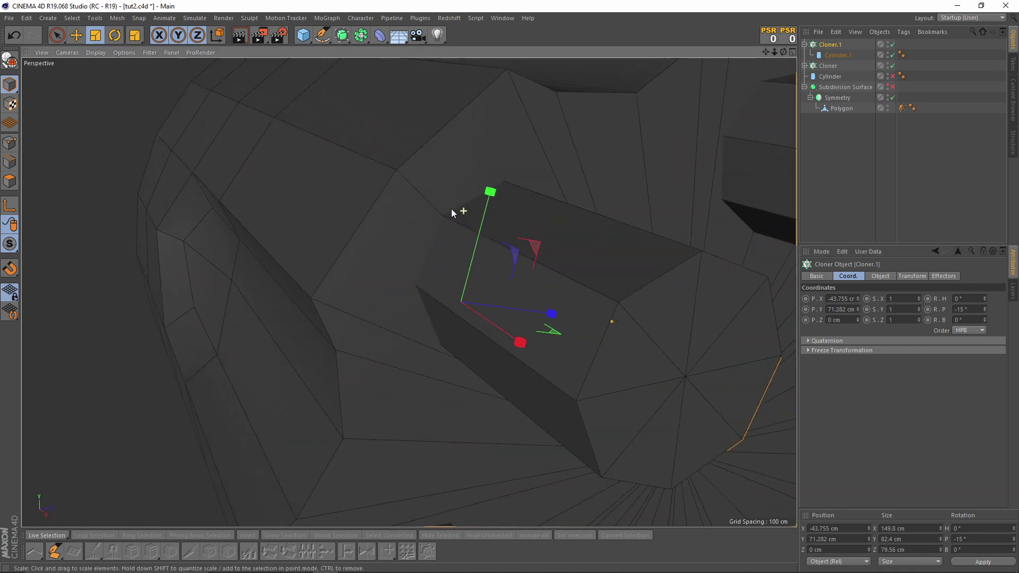
{"action": "left_click", "coordinate": [892, 65]}
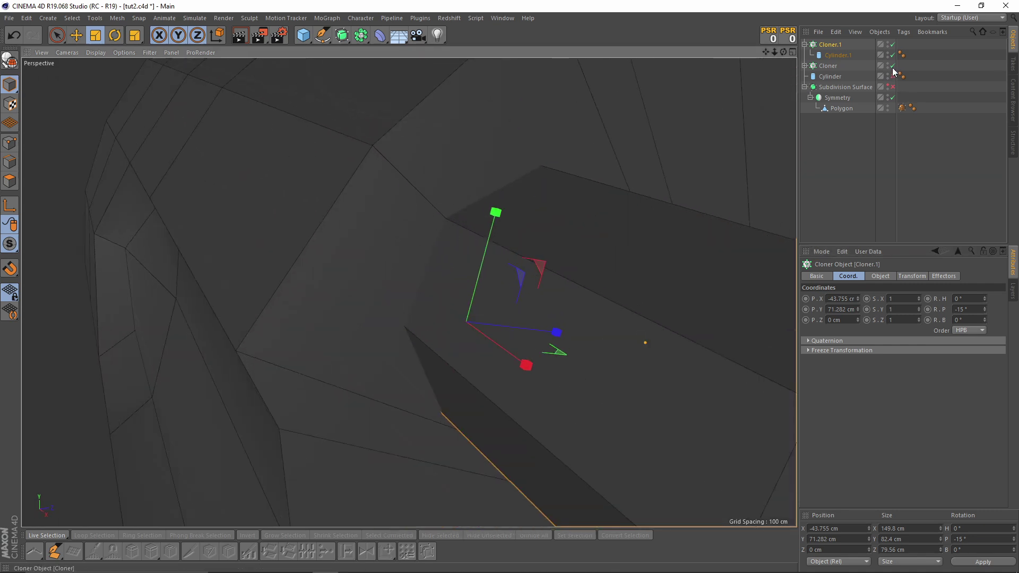
- Orbit and zoom around the cloned cylinders to inspect them from several angles
{"action": "scroll", "coordinate": [463, 215], "scroll_direction": "down", "scroll_amount": 3}
{"action": "scroll", "coordinate": [456, 148], "scroll_direction": "down", "scroll_amount": 2}
{"action": "left_click_drag", "start_coordinate": [457, 148], "coordinate": [450, 138], "text": "alt"}
{"action": "scroll", "coordinate": [512, 309], "scroll_direction": "up", "scroll_amount": 5}
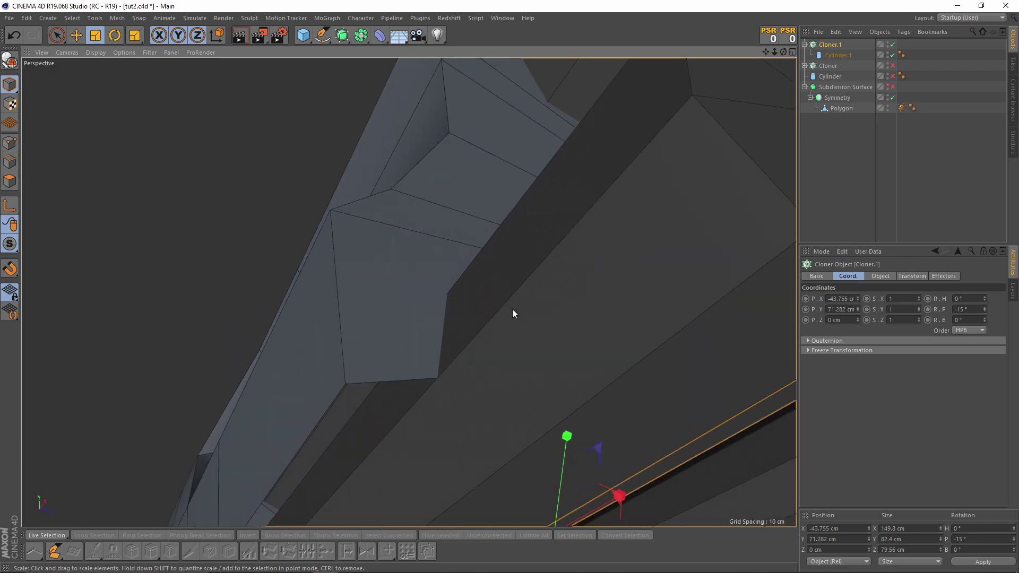
{"action": "mouse_move", "coordinate": [512, 309]}
{"action": "left_mouse_down", "text": "alt"}
{"action": "mouse_move", "coordinate": [499, 351]}
{"action": "mouse_move", "coordinate": [511, 394]}
{"action": "left_mouse_up", "text": "alt"}
{"action": "scroll", "coordinate": [373, 301], "scroll_direction": "down", "scroll_amount": 5}
{"action": "mouse_move", "coordinate": [372, 302]}
{"action": "left_mouse_down", "text": "alt"}
{"action": "mouse_move", "coordinate": [375, 266]}
{"action": "mouse_move", "coordinate": [484, 265]}
{"action": "left_mouse_up", "text": "alt"}
{"action": "scroll", "coordinate": [527, 231], "scroll_direction": "up", "scroll_amount": 2}
{"action": "scroll", "coordinate": [562, 236], "scroll_direction": "up", "scroll_amount": 3}
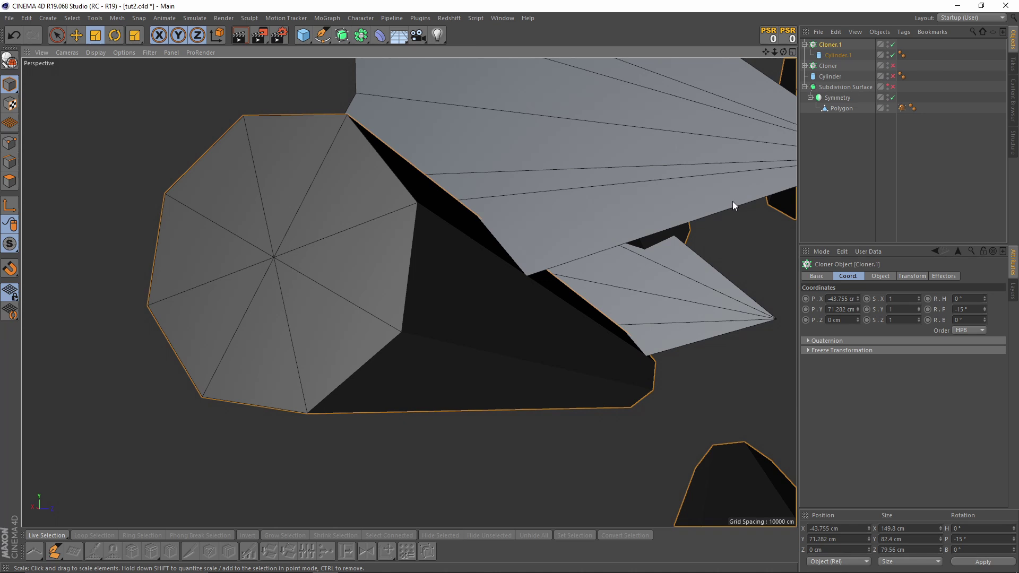
{"action": "scroll", "coordinate": [577, 271], "scroll_direction": "down", "scroll_amount": 5}
{"action": "left_click_drag", "start_coordinate": [499, 292], "coordinate": [480, 344], "text": "alt"}
{"action": "scroll", "coordinate": [480, 344], "scroll_direction": "up", "scroll_amount": 3}
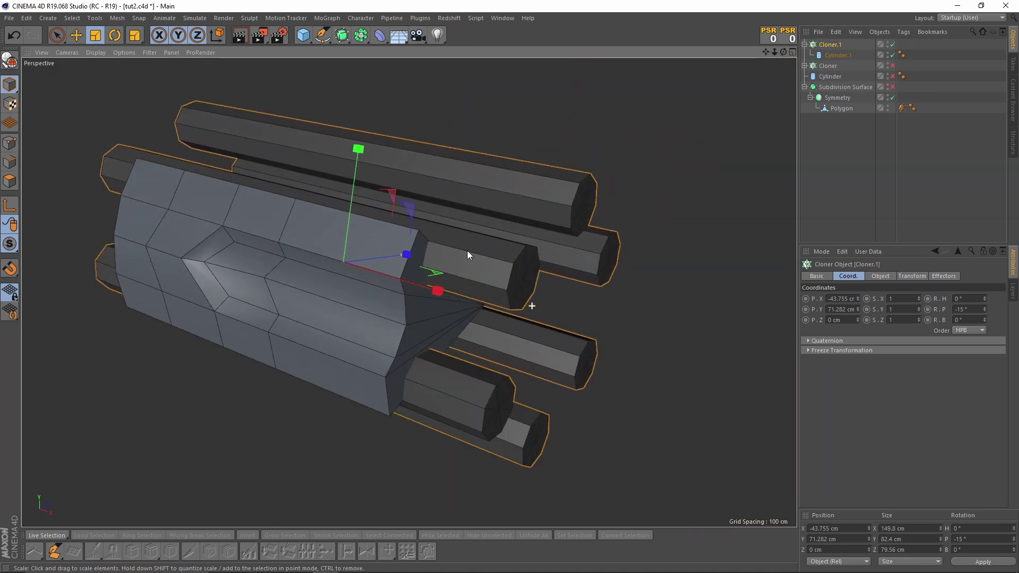
{"action": "scroll", "coordinate": [467, 251], "scroll_direction": "up", "scroll_amount": 1}
{"action": "scroll", "coordinate": [380, 234], "scroll_direction": "down", "scroll_amount": 2}
{"action": "mouse_move", "coordinate": [381, 233]}
{"action": "left_mouse_down", "text": "alt"}
{"action": "mouse_move", "coordinate": [336, 182]}
{"action": "mouse_move", "coordinate": [317, 195]}
{"action": "mouse_move", "coordinate": [454, 212]}
{"action": "mouse_move", "coordinate": [395, 173]}
{"action": "mouse_move", "coordinate": [298, 145]}
{"action": "mouse_move", "coordinate": [321, 152]}
{"action": "left_mouse_up", "text": "alt"}
- Increase Cylinder.1's radius through 9 and 10 cm to a final 11 cm
{"action": "left_click", "coordinate": [838, 56]}
{"action": "left_click", "coordinate": [858, 276]}
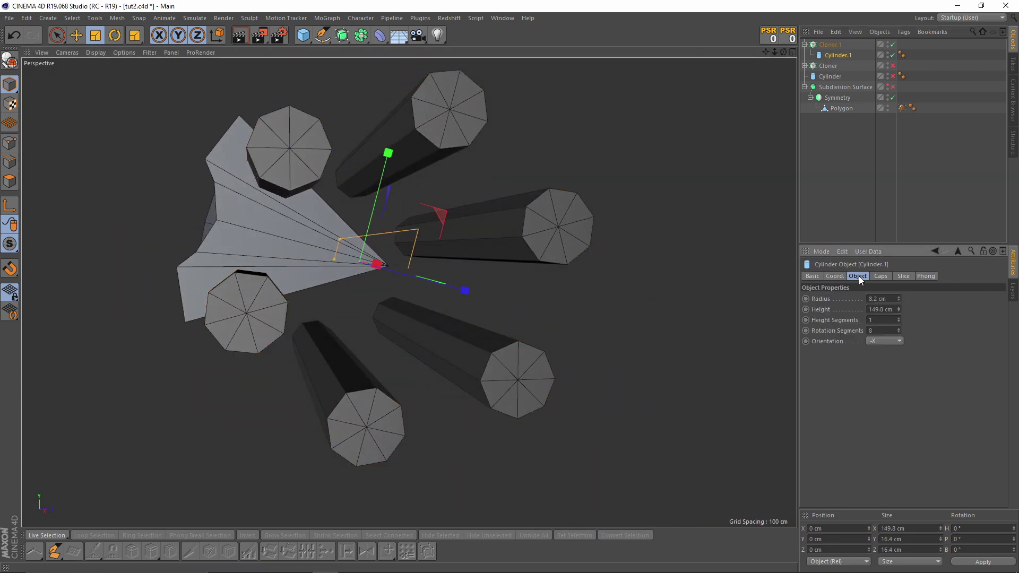
{"action": "double_click", "coordinate": [882, 299]}
{"action": "type", "text": "9"}
{"action": "key", "text": "Return"}
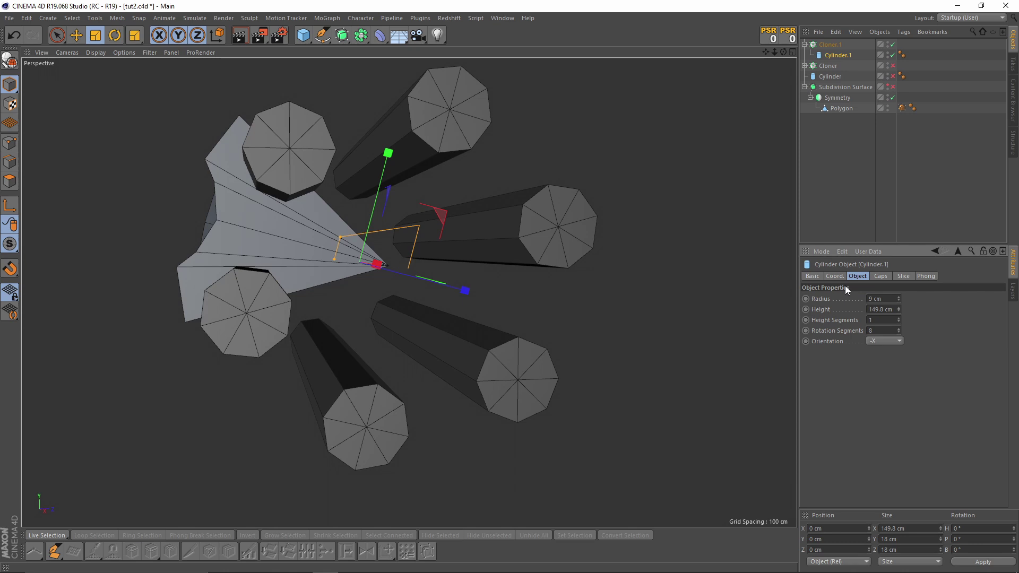
{"action": "mouse_move", "coordinate": [478, 233]}
{"action": "left_mouse_down", "text": "alt"}
{"action": "mouse_move", "coordinate": [521, 224]}
{"action": "mouse_move", "coordinate": [462, 263]}
{"action": "mouse_move", "coordinate": [510, 261]}
{"action": "left_mouse_up", "text": "alt"}
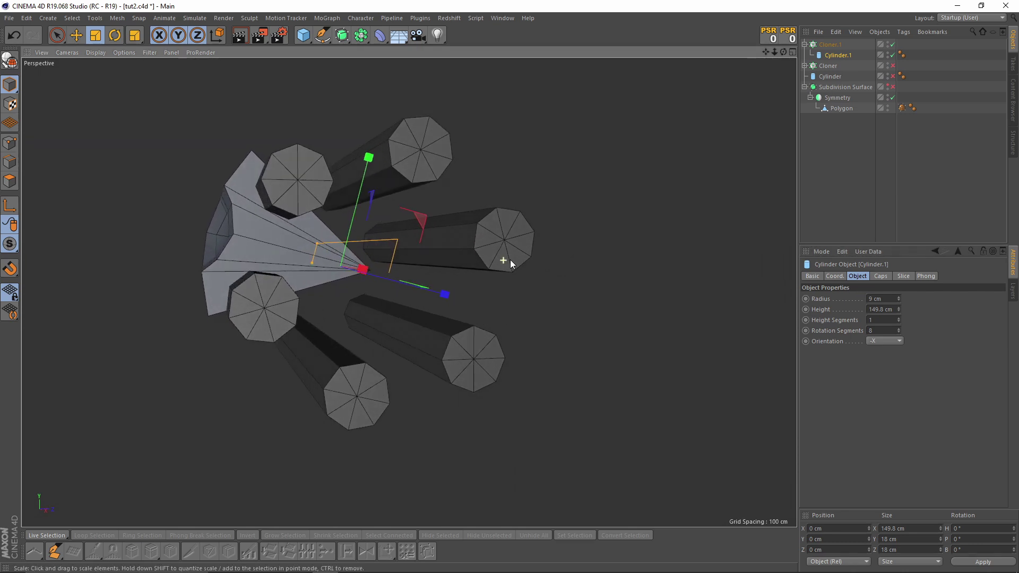
{"action": "double_click", "coordinate": [889, 299]}
{"action": "type", "text": "10"}
{"action": "key", "text": "Return"}
{"action": "scroll", "coordinate": [425, 243], "scroll_direction": "down", "scroll_amount": 5}
{"action": "left_click_drag", "start_coordinate": [426, 243], "coordinate": [396, 238], "text": "alt"}
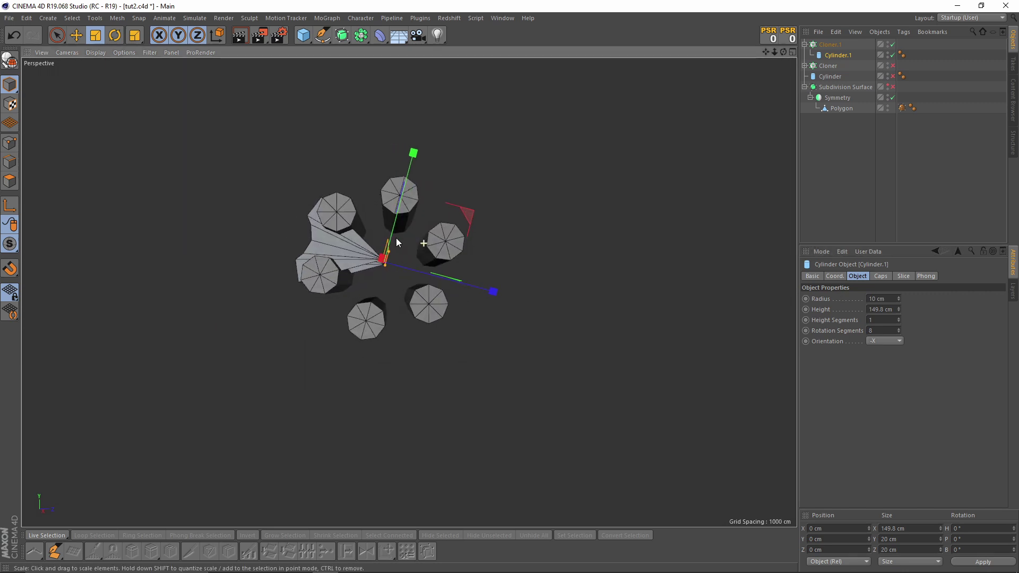
{"action": "key", "text": "ctrl+shift+z"}
{"action": "key", "text": "ctrl+shift+z"}
{"action": "key", "text": "ctrl+shift+z"}
{"action": "key", "text": "ctrl+shift+z"}
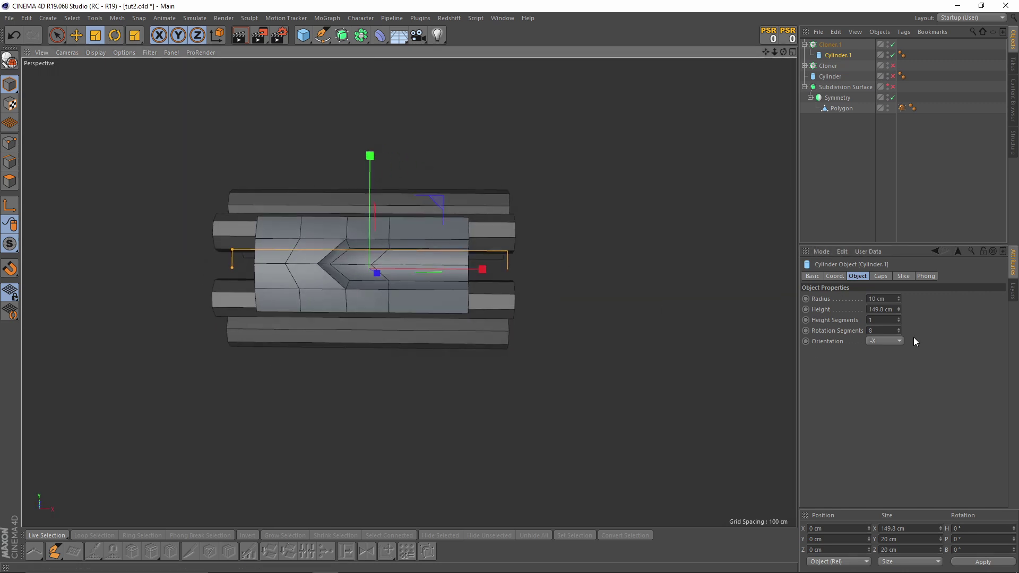
{"action": "double_click", "coordinate": [890, 298]}
{"action": "type", "text": "11"}
{"action": "key", "text": "Return"}
{"action": "mouse_move", "coordinate": [454, 266]}
{"action": "left_mouse_down", "text": "alt"}
{"action": "mouse_move", "coordinate": [349, 243]}
{"action": "mouse_move", "coordinate": [331, 228]}
{"action": "left_mouse_up", "text": "alt"}
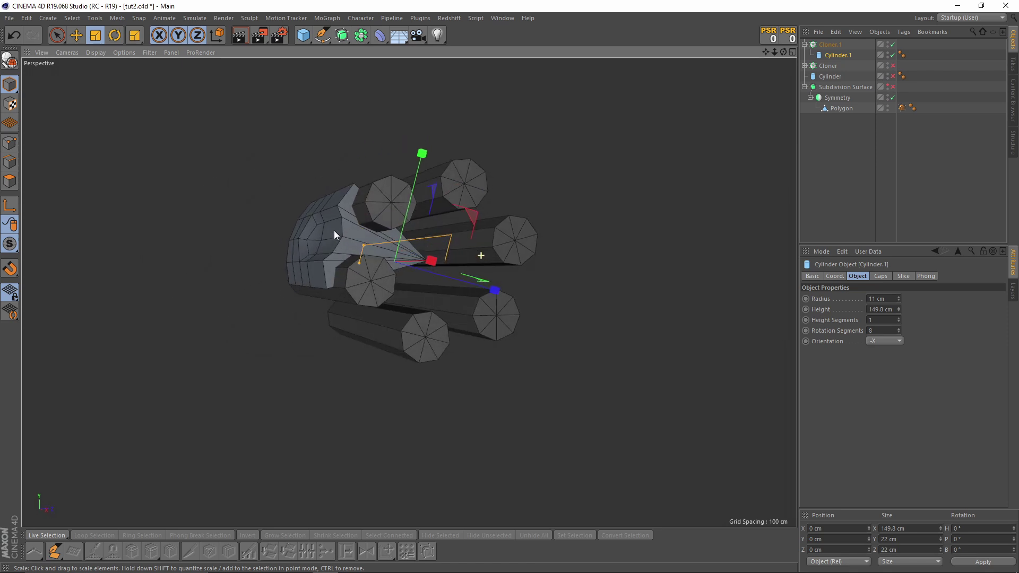
- Lower Cloner.1's radius to 28 cm and check the tighter ring
{"action": "left_click", "coordinate": [831, 45]}
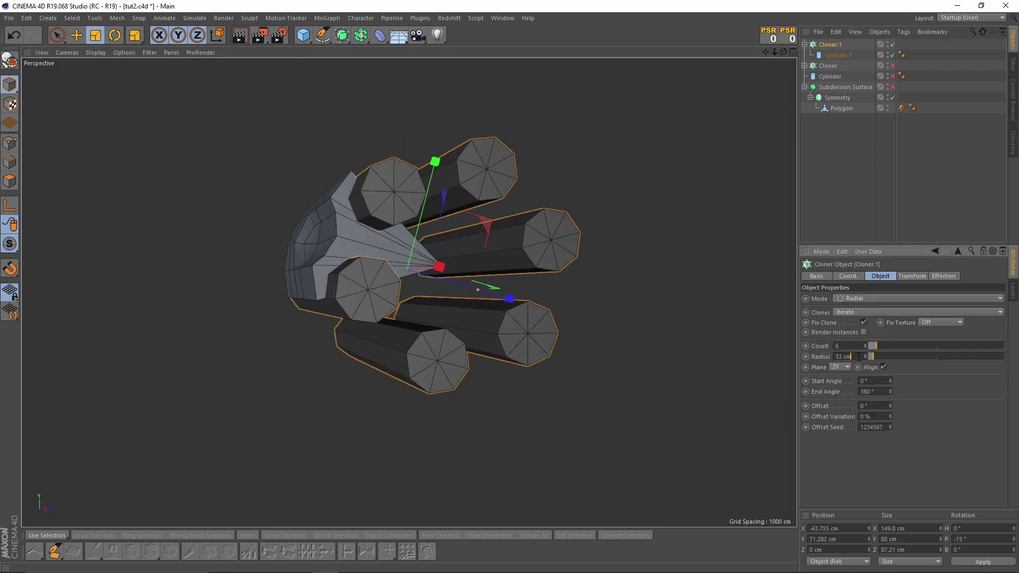
{"action": "scroll", "coordinate": [859, 357], "scroll_direction": "down", "scroll_amount": 2}
{"action": "left_click_drag", "start_coordinate": [408, 279], "coordinate": [563, 303], "text": "alt"}
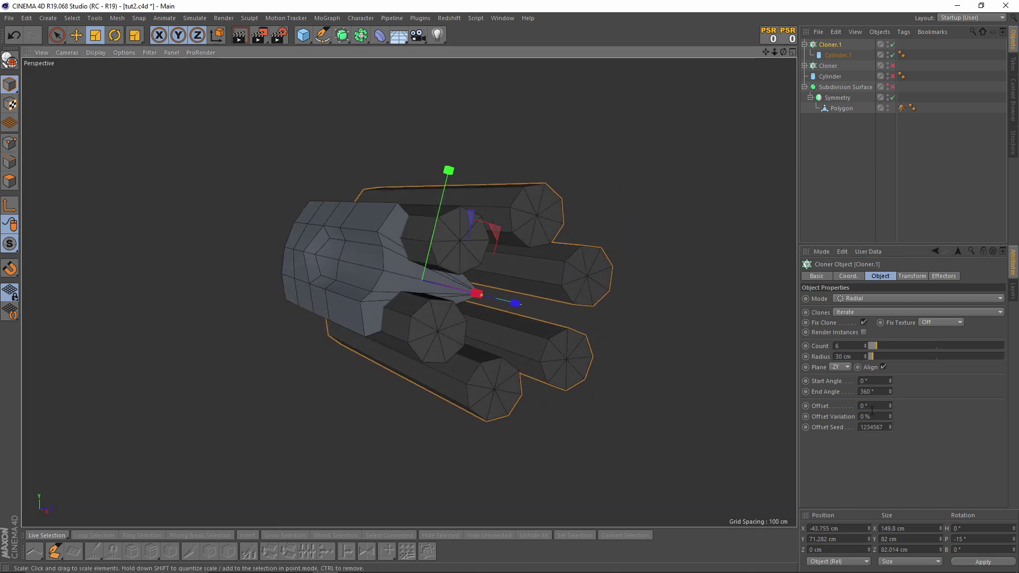
{"action": "scroll", "coordinate": [853, 357], "scroll_direction": "down", "scroll_amount": 2}
{"action": "mouse_move", "coordinate": [664, 340]}
{"action": "left_mouse_down", "text": "alt"}
{"action": "mouse_move", "coordinate": [557, 329]}
{"action": "mouse_move", "coordinate": [659, 335]}
{"action": "left_mouse_up", "text": "alt"}
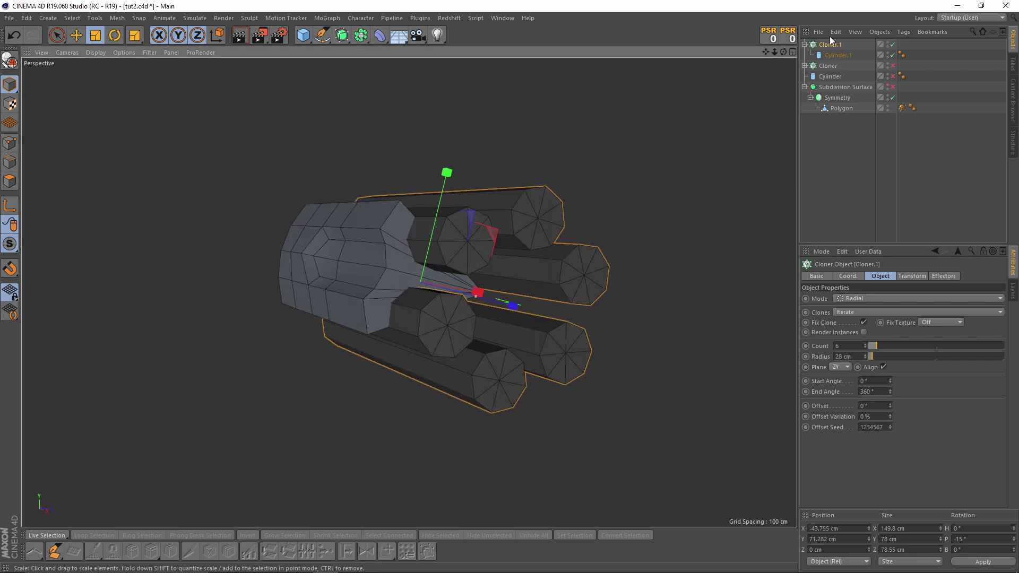
- Add a loop cut at 50% across the Cylinder.1 mesh, ending in Point mode
{"action": "left_click", "coordinate": [805, 66]}
{"action": "left_click", "coordinate": [837, 76]}
{"action": "left_click_drag", "start_coordinate": [411, 234], "coordinate": [451, 239], "text": "alt"}
{"action": "left_click", "coordinate": [9, 165]}
{"action": "left_click", "coordinate": [413, 260]}
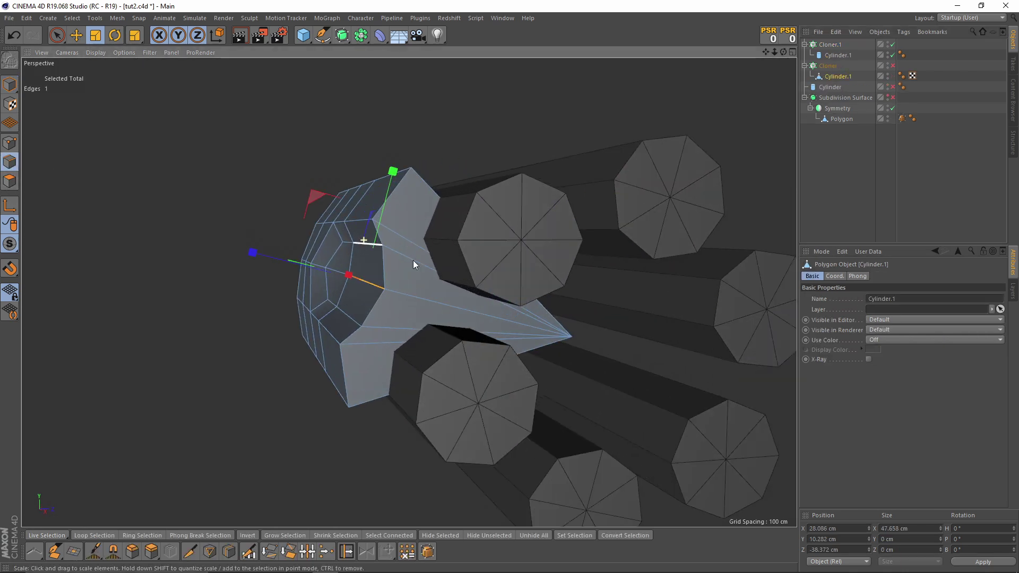
{"action": "right_click", "coordinate": [453, 256]}
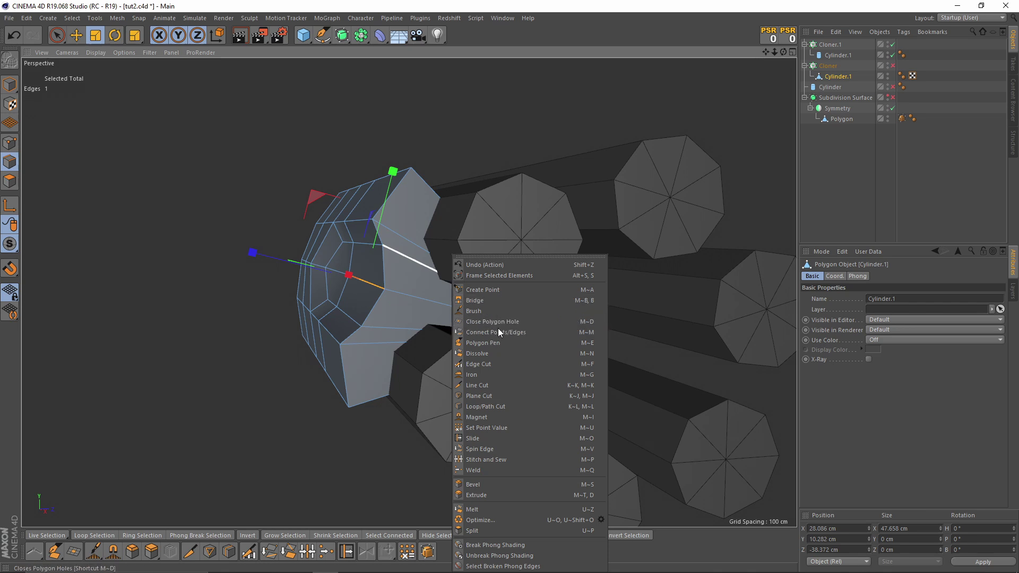
{"action": "left_click", "coordinate": [504, 405]}
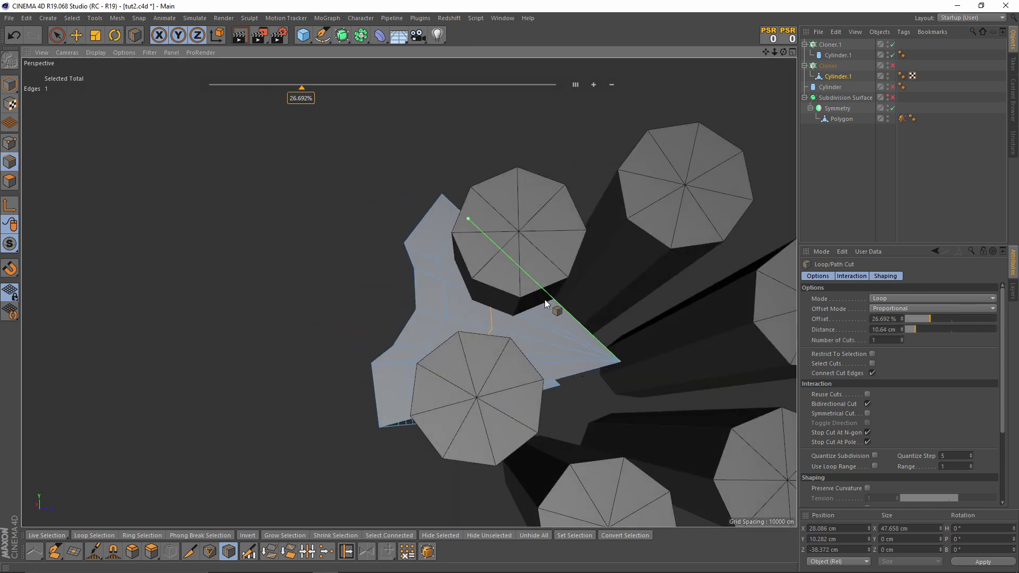
{"action": "scroll", "coordinate": [556, 299], "scroll_direction": "down", "scroll_amount": 3}
{"action": "mouse_move", "coordinate": [547, 327]}
{"action": "left_mouse_down", "text": "alt"}
{"action": "mouse_move", "coordinate": [694, 320]}
{"action": "mouse_move", "coordinate": [492, 259]}
{"action": "mouse_move", "coordinate": [474, 214]}
{"action": "mouse_move", "coordinate": [518, 212]}
{"action": "left_mouse_up", "text": "alt"}
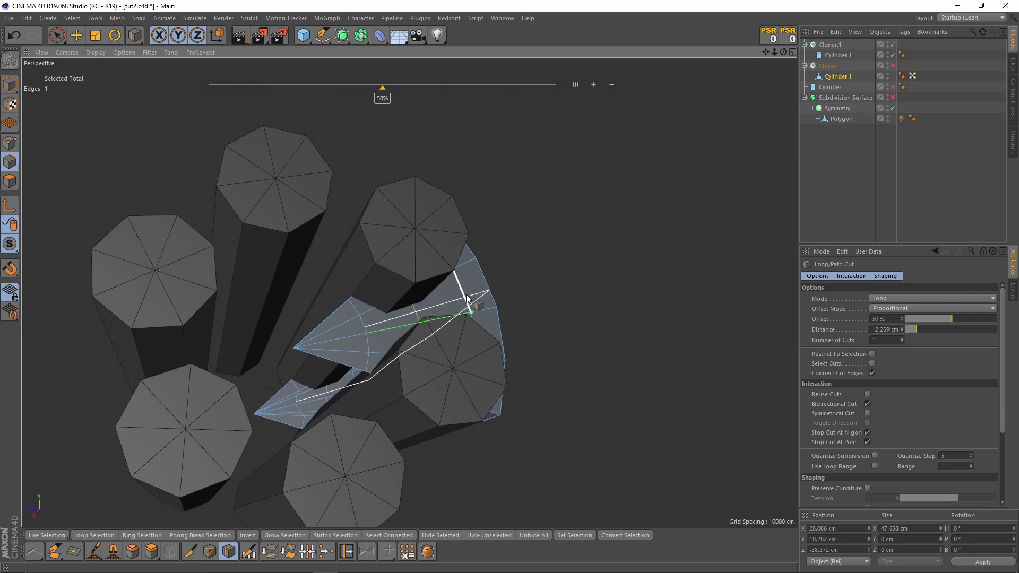
{"action": "mouse_move", "coordinate": [462, 297]}
{"action": "left_mouse_down", "text": "alt"}
{"action": "mouse_move", "coordinate": [402, 292]}
{"action": "mouse_move", "coordinate": [550, 239]}
{"action": "left_mouse_up", "text": "alt"}
{"action": "left_click", "coordinate": [10, 146]}
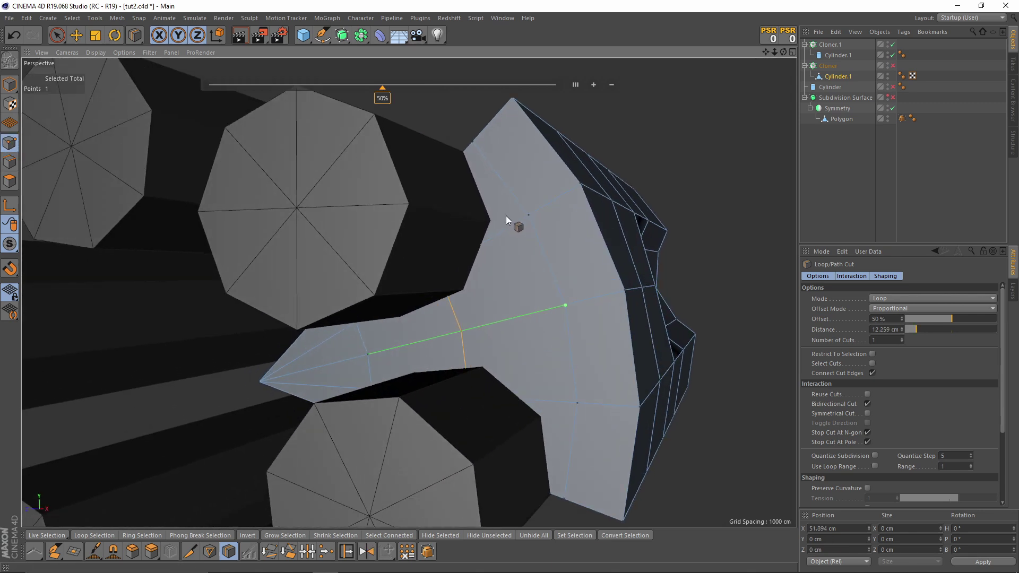
- Slide a point back and forth along its edge with the Slide tool
{"action": "right_click", "coordinate": [550, 238]}
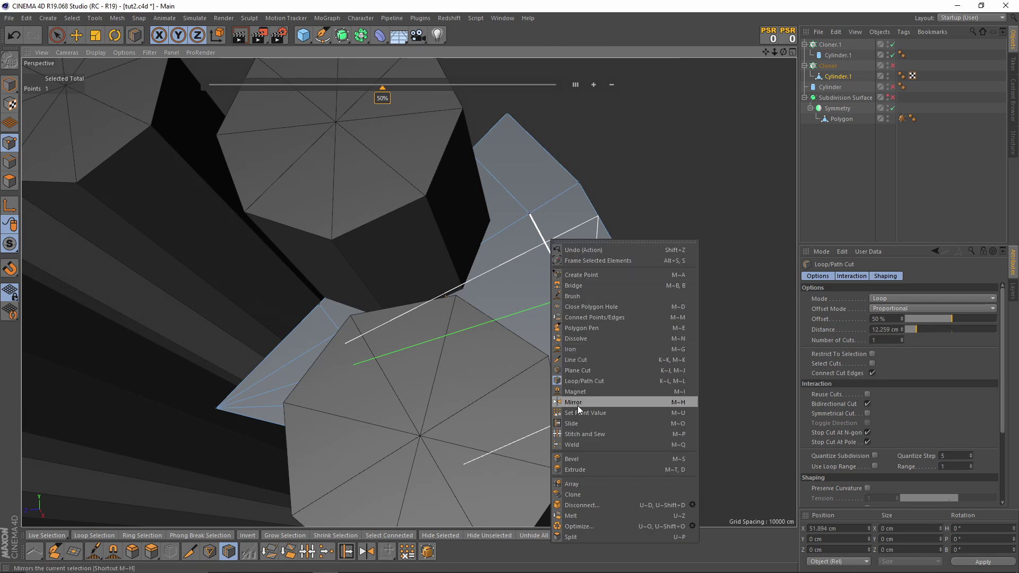
{"action": "left_click", "coordinate": [577, 423]}
{"action": "mouse_move", "coordinate": [502, 249]}
{"action": "left_mouse_down", "text": "alt"}
{"action": "mouse_move", "coordinate": [463, 161]}
{"action": "mouse_move", "coordinate": [467, 136]}
{"action": "mouse_move", "coordinate": [461, 155]}
{"action": "mouse_move", "coordinate": [486, 188]}
{"action": "left_mouse_up", "text": "alt"}
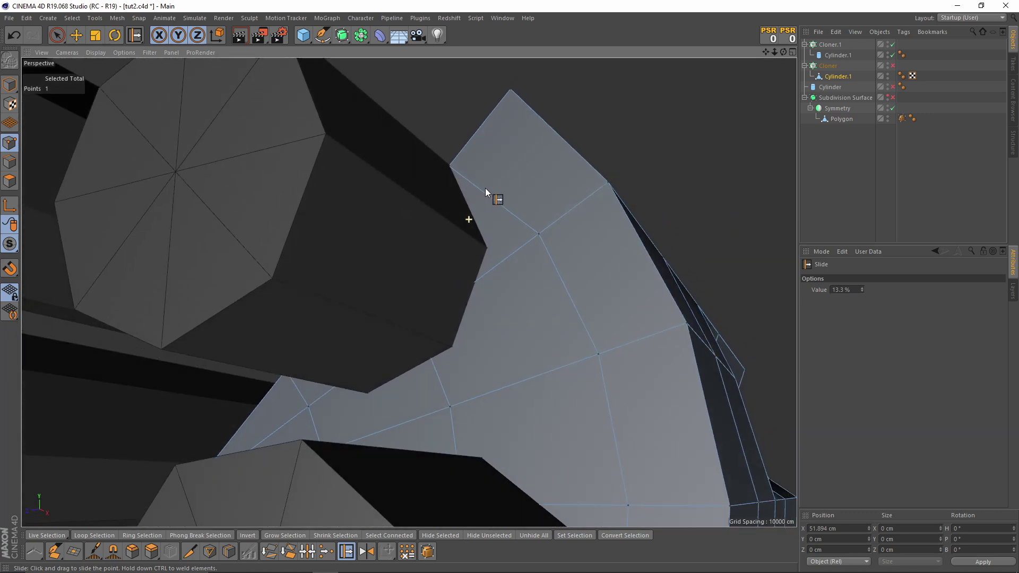
{"action": "mouse_move", "coordinate": [542, 237]}
{"action": "left_mouse_down"}
{"action": "mouse_move", "coordinate": [511, 261]}
{"action": "mouse_move", "coordinate": [492, 250]}
{"action": "left_mouse_up"}
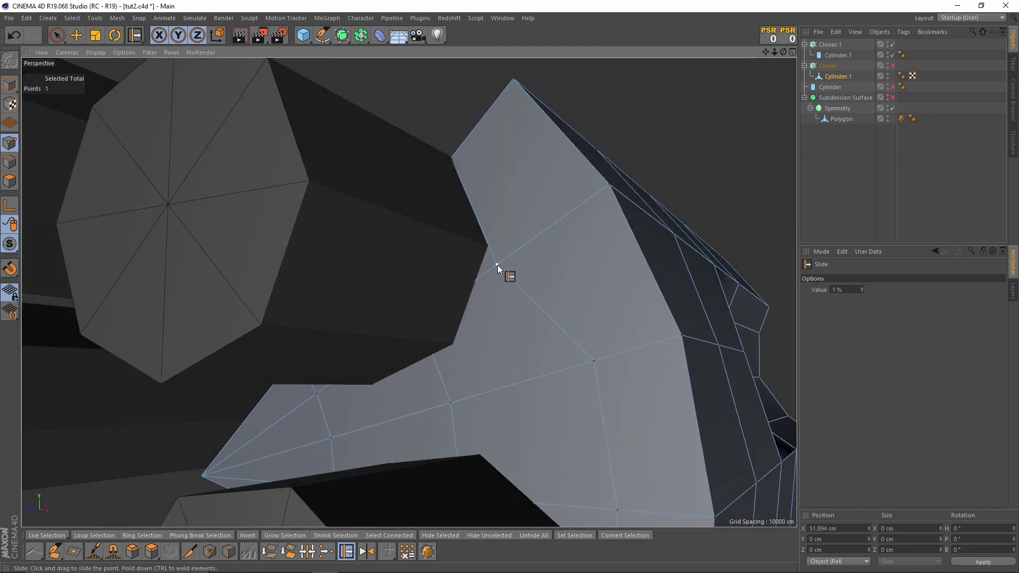
{"action": "mouse_move", "coordinate": [490, 247]}
{"action": "left_mouse_down", "text": "alt"}
{"action": "mouse_move", "coordinate": [516, 243]}
{"action": "mouse_move", "coordinate": [447, 307]}
{"action": "mouse_move", "coordinate": [468, 360]}
{"action": "mouse_move", "coordinate": [481, 326]}
{"action": "mouse_move", "coordinate": [560, 314]}
{"action": "mouse_move", "coordinate": [423, 328]}
{"action": "left_mouse_up", "text": "alt"}
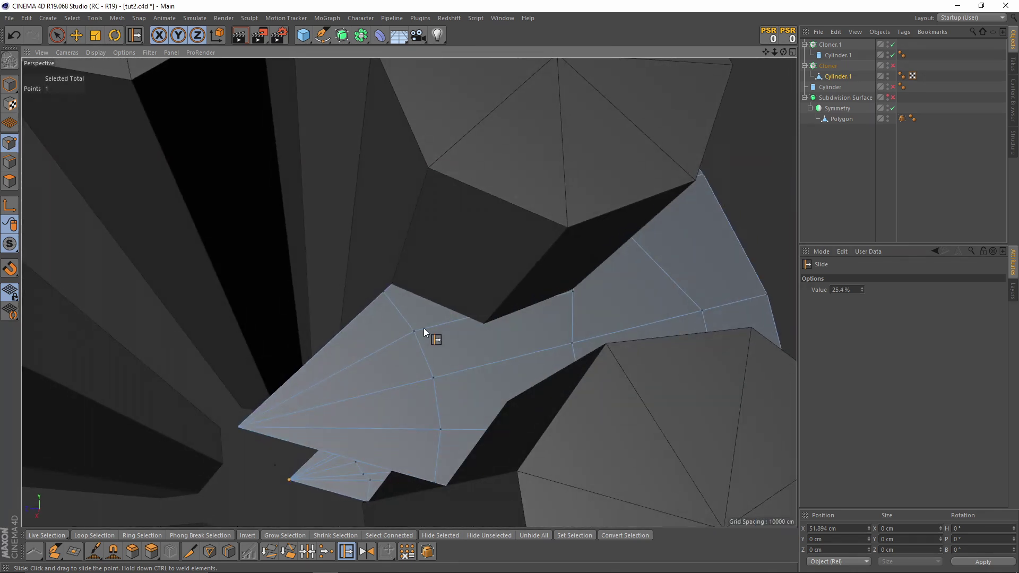
{"action": "mouse_move", "coordinate": [386, 290]}
{"action": "left_mouse_down"}
{"action": "mouse_move", "coordinate": [423, 351]}
{"action": "mouse_move", "coordinate": [467, 300]}
{"action": "mouse_move", "coordinate": [396, 360]}
{"action": "mouse_move", "coordinate": [588, 274]}
{"action": "left_mouse_up"}
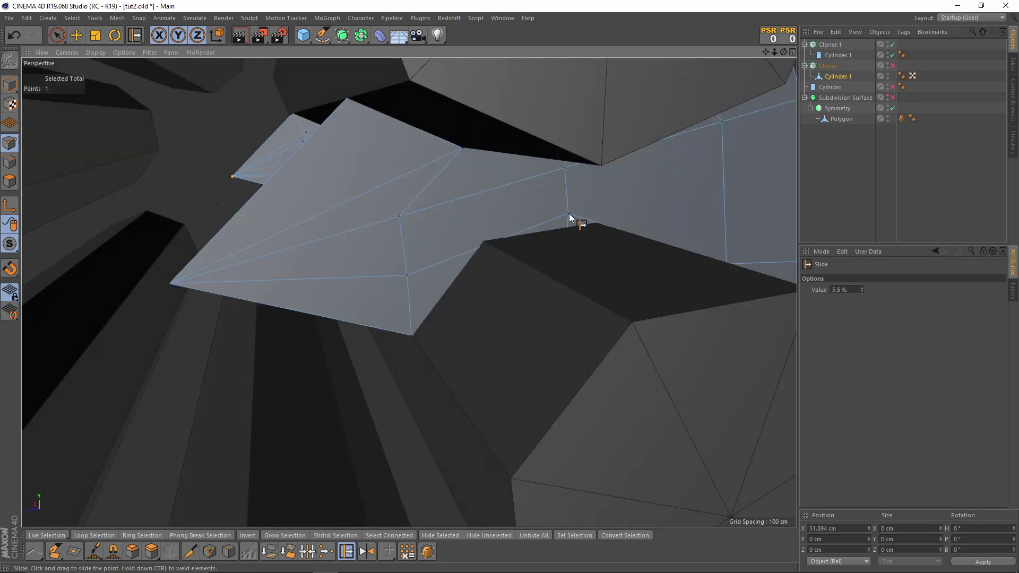
{"action": "mouse_move", "coordinate": [569, 214]}
{"action": "left_mouse_down"}
{"action": "mouse_move", "coordinate": [408, 275]}
{"action": "mouse_move", "coordinate": [487, 261]}
{"action": "mouse_move", "coordinate": [575, 283]}
{"action": "mouse_move", "coordinate": [556, 431]}
{"action": "left_mouse_up"}
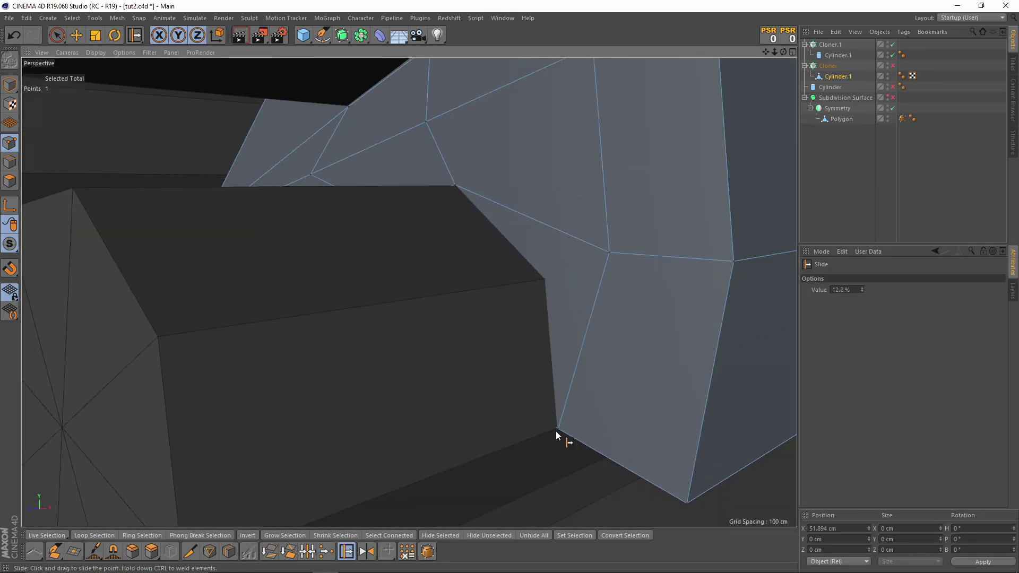
{"action": "mouse_move", "coordinate": [588, 314]}
{"action": "left_mouse_down"}
{"action": "mouse_move", "coordinate": [588, 326]}
{"action": "mouse_move", "coordinate": [195, 244]}
{"action": "mouse_move", "coordinate": [404, 262]}
{"action": "mouse_move", "coordinate": [388, 251]}
{"action": "left_mouse_up"}
{"action": "left_click_drag", "start_coordinate": [415, 219], "coordinate": [289, 256]}
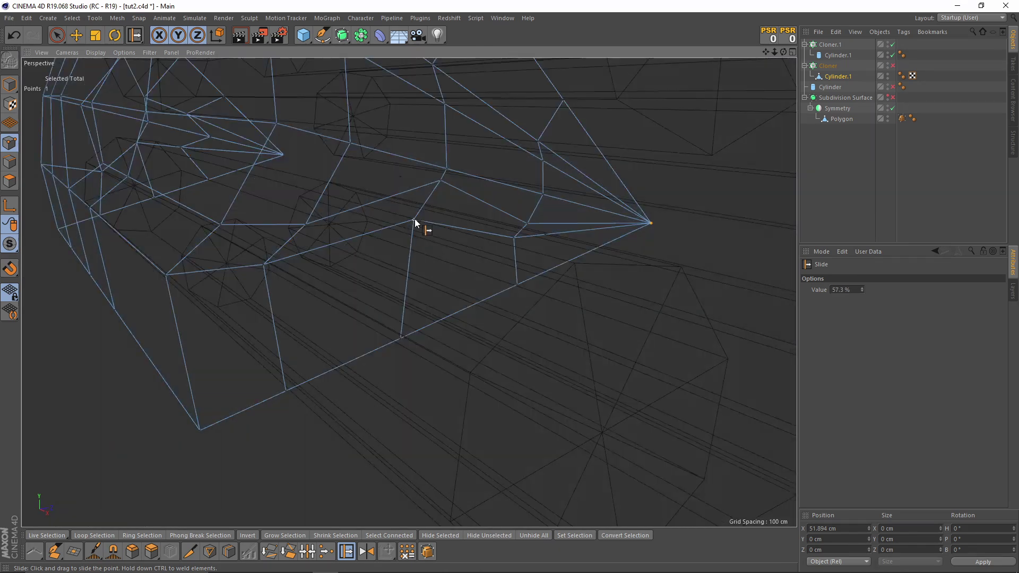
- Switch the viewport to lines-only display to inspect the wireframe, then back to shaded
{"action": "left_click_drag", "start_coordinate": [295, 295], "coordinate": [423, 229], "text": "alt"}
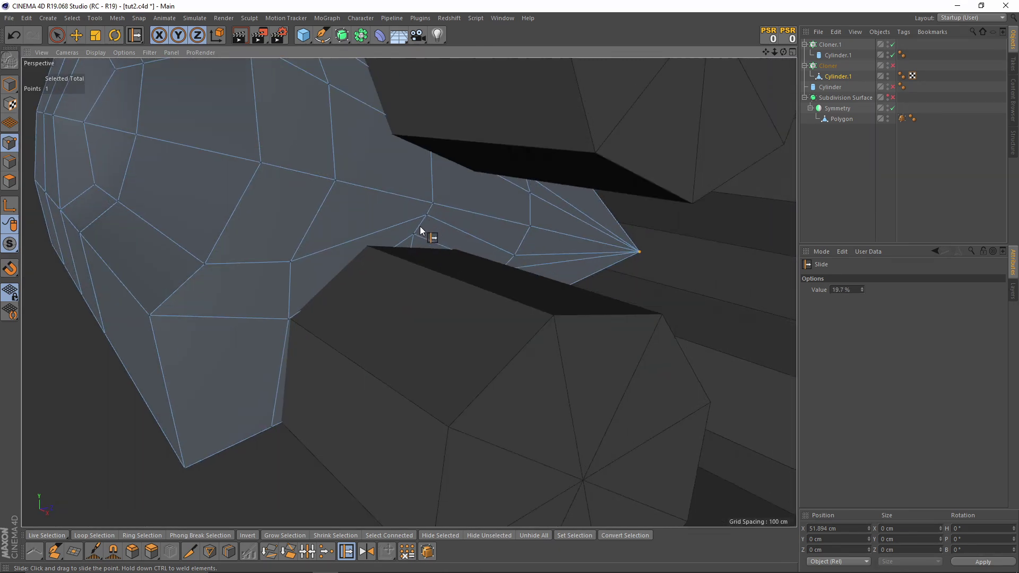
{"action": "key", "text": "b"}
{"action": "mouse_move", "coordinate": [390, 266]}
{"action": "left_mouse_down", "text": "alt"}
{"action": "mouse_move", "coordinate": [425, 286]}
{"action": "mouse_move", "coordinate": [434, 260]}
{"action": "mouse_move", "coordinate": [463, 351]}
{"action": "left_mouse_up", "text": "alt"}
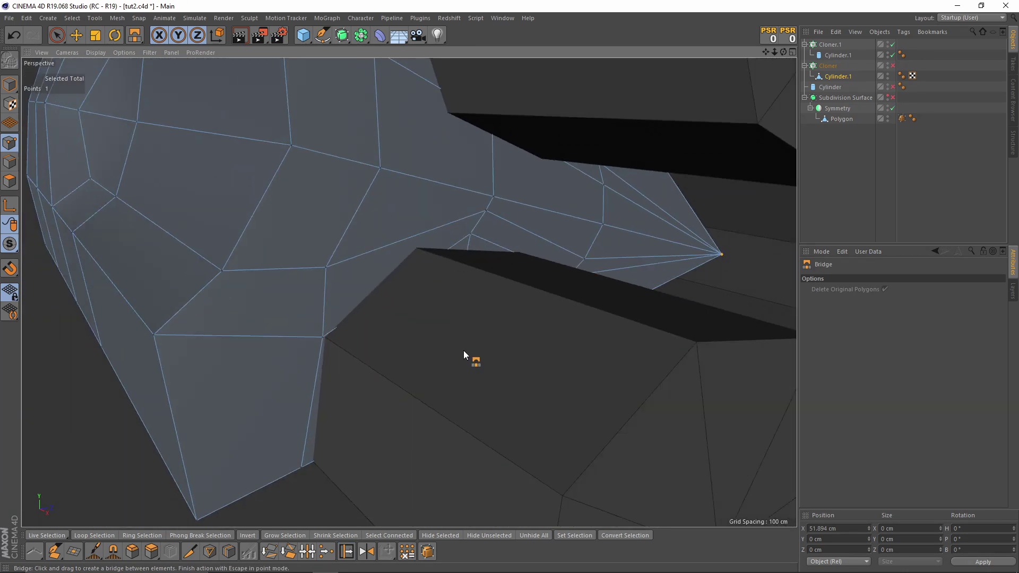
{"action": "left_click", "coordinate": [95, 53]}
{"action": "left_click", "coordinate": [114, 132]}
{"action": "mouse_move", "coordinate": [130, 107]}
{"action": "left_mouse_down", "text": "alt"}
{"action": "mouse_move", "coordinate": [164, 194]}
{"action": "mouse_move", "coordinate": [460, 284]}
{"action": "mouse_move", "coordinate": [458, 294]}
{"action": "mouse_move", "coordinate": [486, 259]}
{"action": "left_mouse_up", "text": "alt"}
{"action": "key", "text": "n"}
{"action": "key", "text": "b"}
- Slide another point along its edge, then lower it with Move
{"action": "key", "text": "m"}
{"action": "key", "text": "o"}
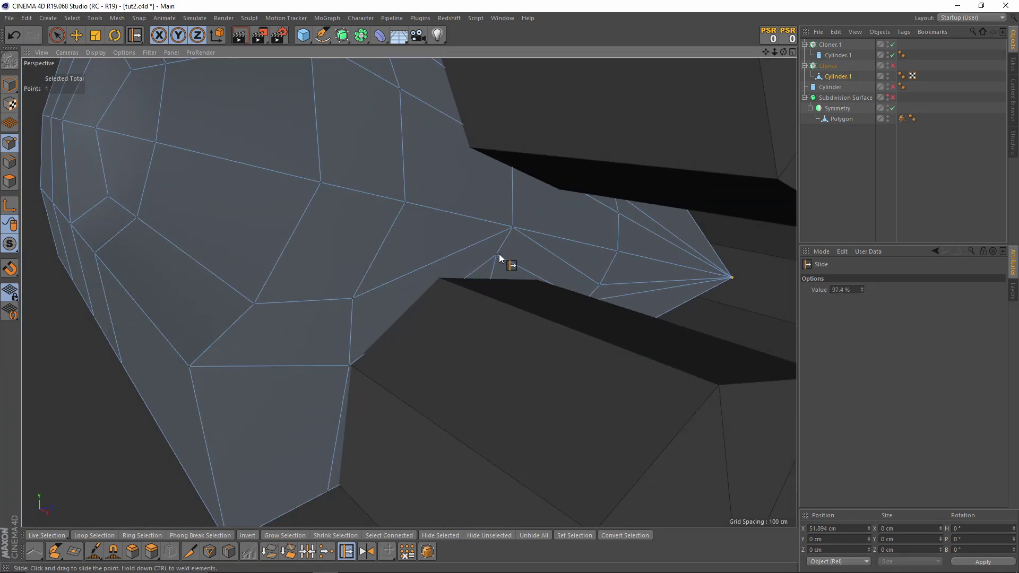
{"action": "key", "text": "e"}
{"action": "left_click", "coordinate": [325, 491]}
{"action": "key", "text": "m"}
{"action": "key", "text": "o"}
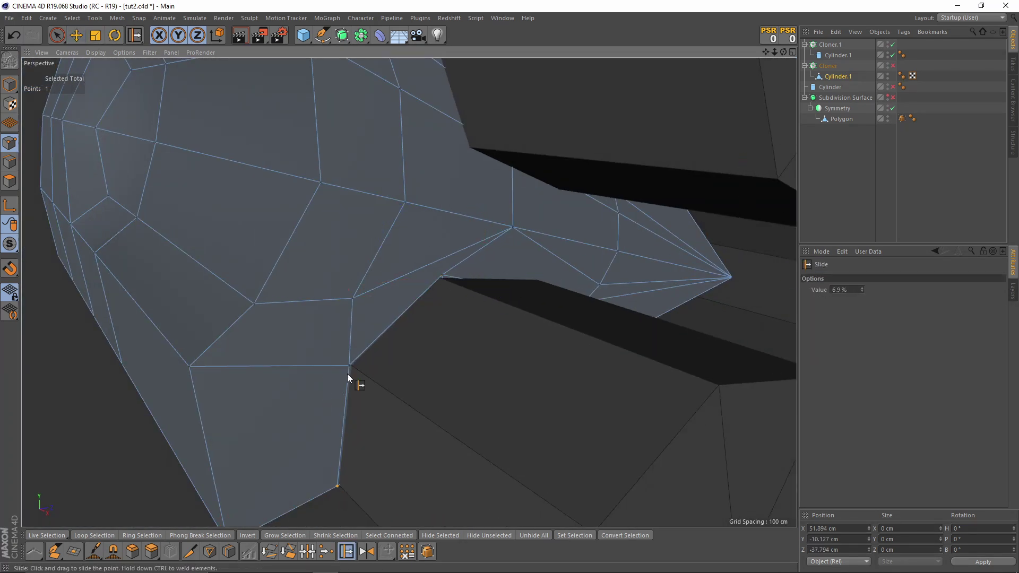
{"action": "mouse_move", "coordinate": [347, 374]}
{"action": "left_mouse_down", "text": "alt"}
{"action": "mouse_move", "coordinate": [307, 288]}
{"action": "mouse_move", "coordinate": [482, 329]}
{"action": "mouse_move", "coordinate": [499, 307]}
{"action": "left_mouse_up", "text": "alt"}
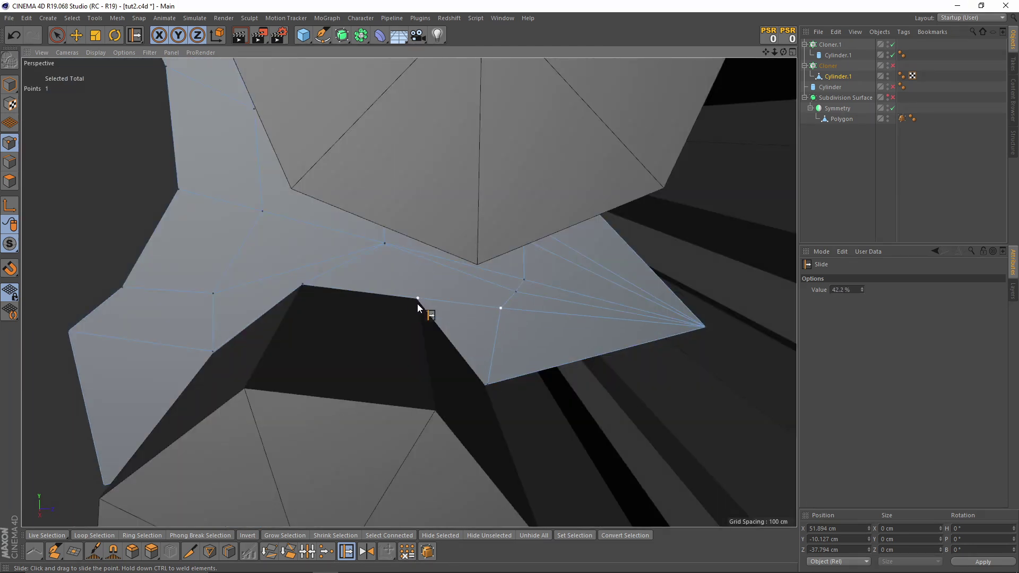
{"action": "mouse_move", "coordinate": [417, 304]}
{"action": "left_mouse_down", "text": "alt"}
{"action": "mouse_move", "coordinate": [475, 302]}
{"action": "mouse_move", "coordinate": [444, 186]}
{"action": "mouse_move", "coordinate": [409, 278]}
{"action": "left_mouse_up", "text": "alt"}
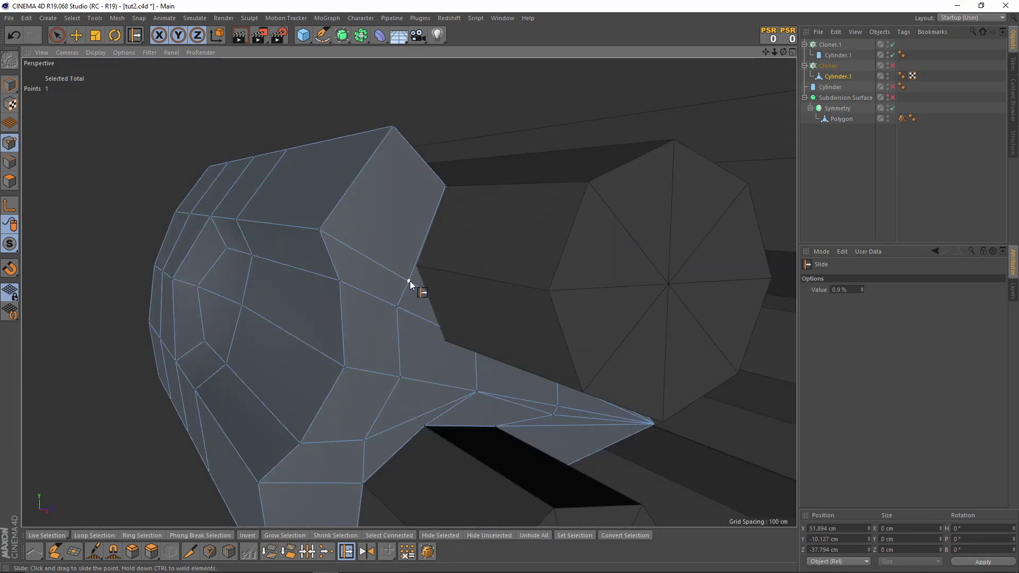
{"action": "scroll", "coordinate": [451, 336], "scroll_direction": "up", "scroll_amount": 3}
{"action": "mouse_move", "coordinate": [451, 336]}
{"action": "left_mouse_down"}
{"action": "mouse_move", "coordinate": [471, 319]}
{"action": "mouse_move", "coordinate": [479, 404]}
{"action": "mouse_move", "coordinate": [458, 405]}
{"action": "left_mouse_up"}
{"action": "key", "text": "e"}
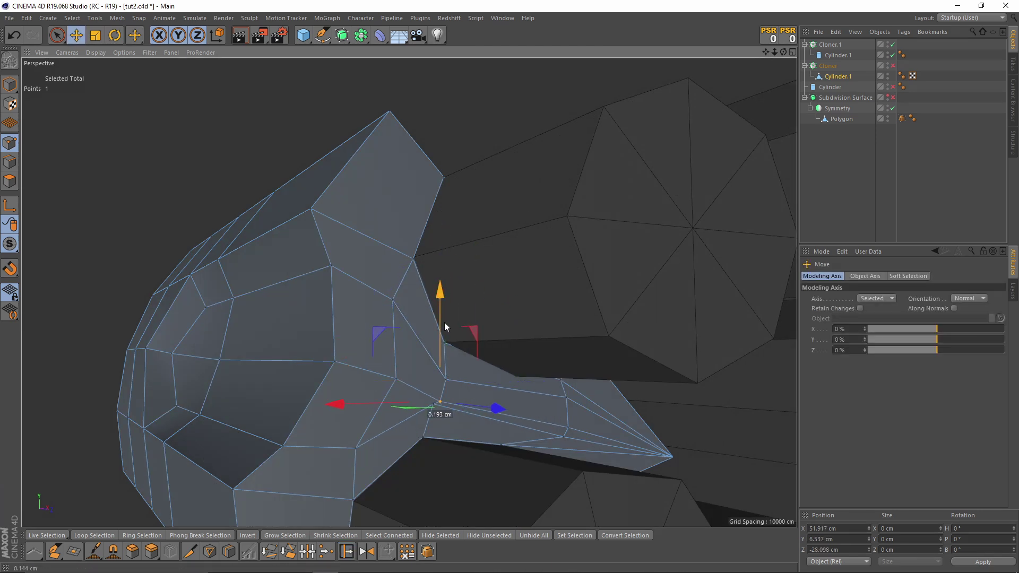
{"action": "left_click_drag", "start_coordinate": [445, 323], "coordinate": [269, 315], "text": "alt"}
- Slide a point near the tapered tip and zoom out to view the whole model
{"action": "left_click", "coordinate": [410, 377]}
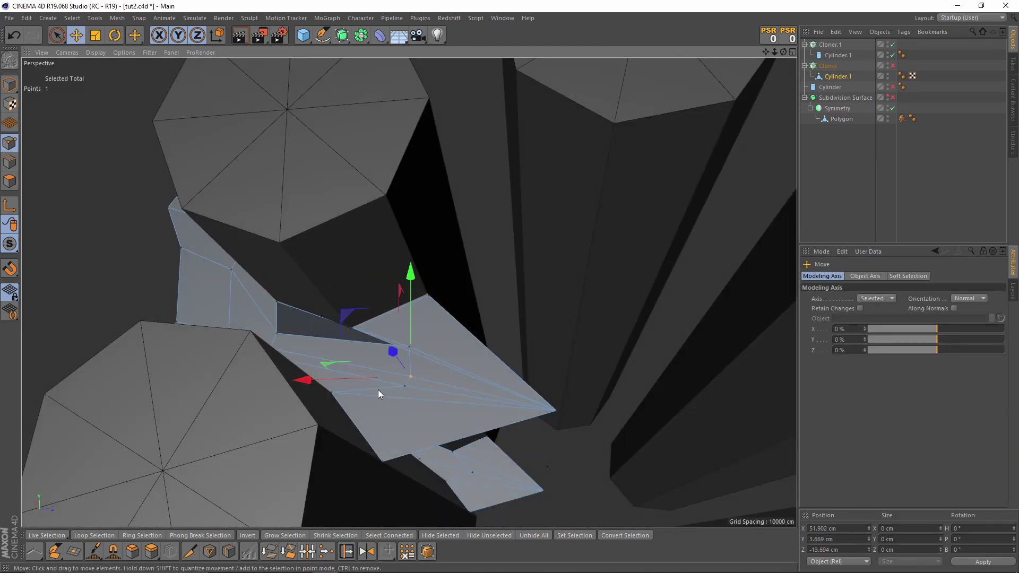
{"action": "key", "text": "m"}
{"action": "key", "text": "o"}
{"action": "left_click_drag", "start_coordinate": [412, 383], "coordinate": [411, 347]}
{"action": "key", "text": "0"}
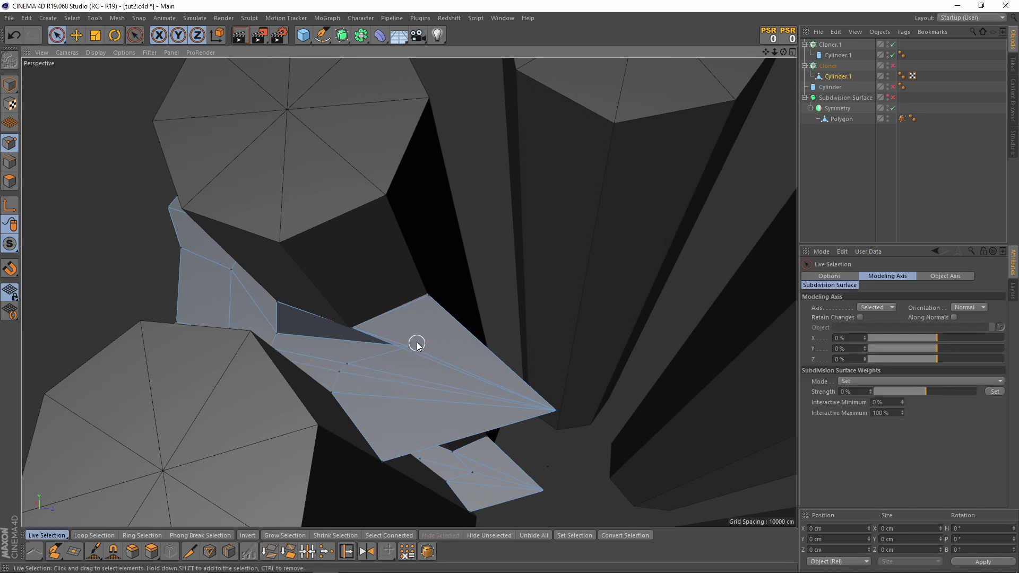
{"action": "scroll", "coordinate": [347, 342], "scroll_direction": "down", "scroll_amount": 5}
{"action": "mouse_move", "coordinate": [514, 321]}
{"action": "left_mouse_down", "text": "alt"}
{"action": "mouse_move", "coordinate": [348, 322]}
{"action": "mouse_move", "coordinate": [434, 334]}
{"action": "left_mouse_up", "text": "alt"}
{"action": "mouse_move", "coordinate": [435, 335]}
{"action": "right_mouse_down", "text": "alt"}
{"action": "mouse_move", "coordinate": [435, 413]}
{"action": "mouse_move", "coordinate": [385, 292]}
{"action": "right_mouse_up", "text": "alt"}
{"action": "left_click_drag", "start_coordinate": [385, 292], "coordinate": [405, 300], "text": "alt"}
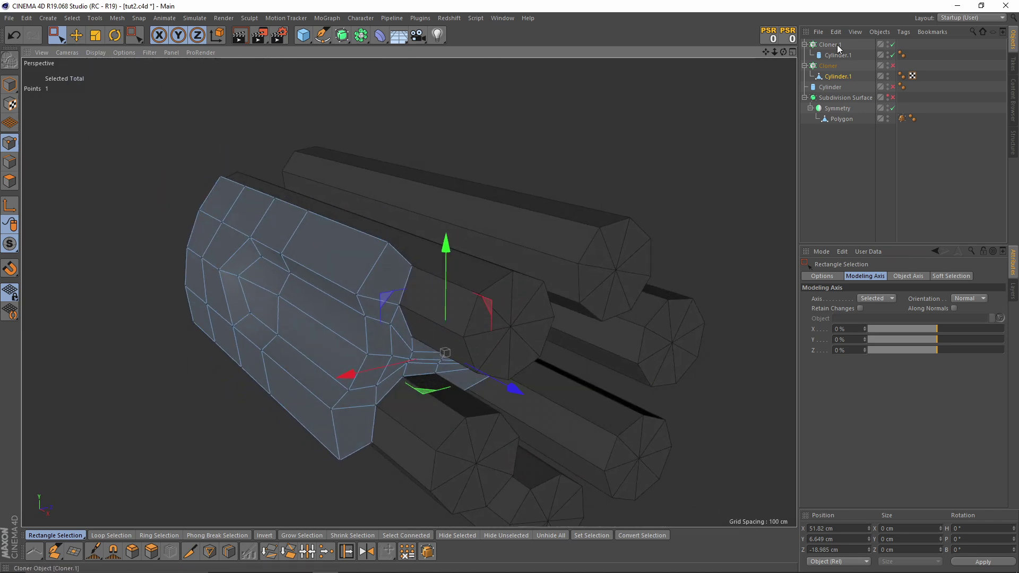
- Delete Cloner.1 with its cloned chamber cylinders and select Cylinder.1 in polygon mode
{"action": "left_click", "coordinate": [837, 45]}
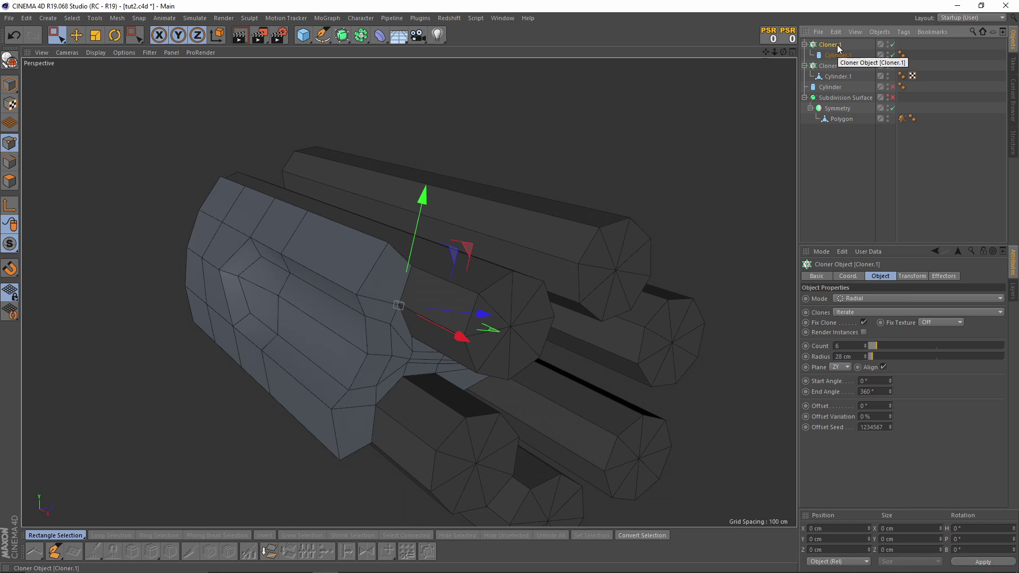
{"action": "key", "text": "Delete"}
{"action": "left_click", "coordinate": [838, 55]}
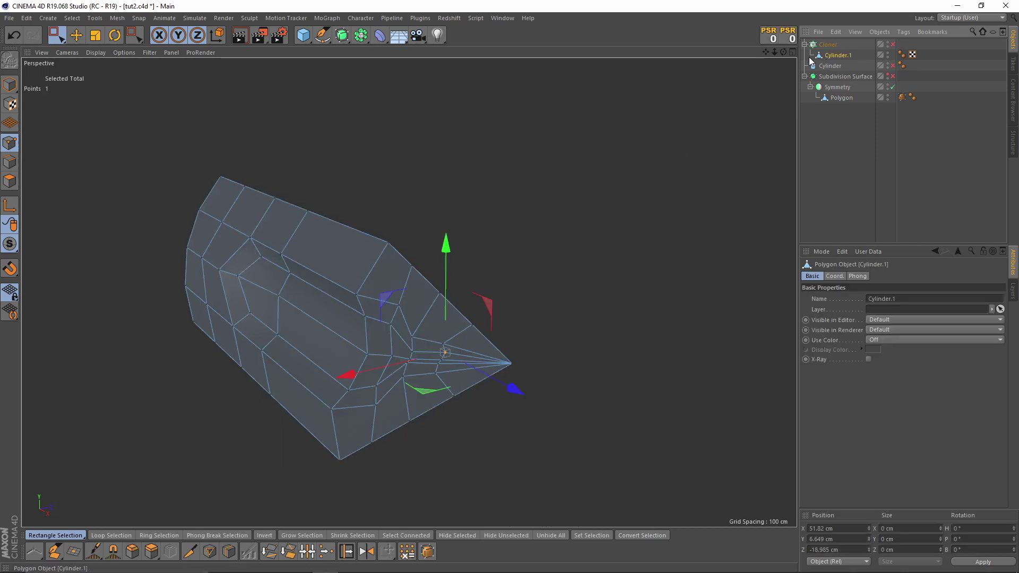
{"action": "left_click", "coordinate": [9, 181]}
- Paint-select the wedge's side faces with Live Select and delete them, opening a gap
{"action": "left_click", "coordinate": [57, 35]}
{"action": "left_click", "coordinate": [85, 51]}
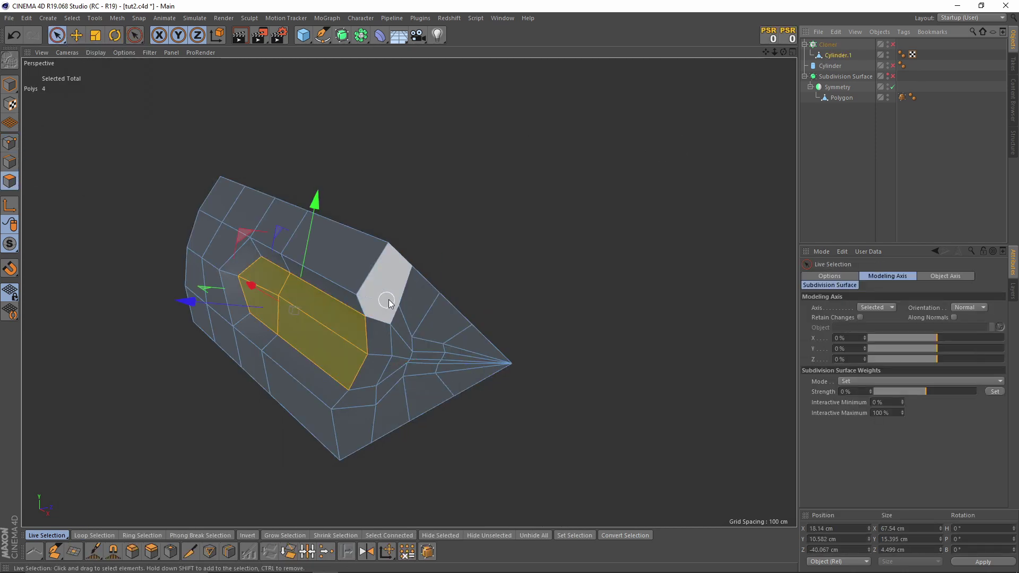
{"action": "left_click", "coordinate": [445, 305]}
{"action": "left_click", "coordinate": [423, 409], "text": "shift"}
{"action": "mouse_move", "coordinate": [429, 375]}
{"action": "left_mouse_down", "text": "alt"}
{"action": "mouse_move", "coordinate": [253, 327]}
{"action": "mouse_move", "coordinate": [451, 295]}
{"action": "mouse_move", "coordinate": [305, 295]}
{"action": "mouse_move", "coordinate": [337, 416]}
{"action": "mouse_move", "coordinate": [380, 356]}
{"action": "left_mouse_up", "text": "alt"}
{"action": "left_click", "coordinate": [314, 304], "text": "shift"}
{"action": "left_click", "coordinate": [352, 425], "text": "shift"}
{"action": "key", "text": "Delete"}
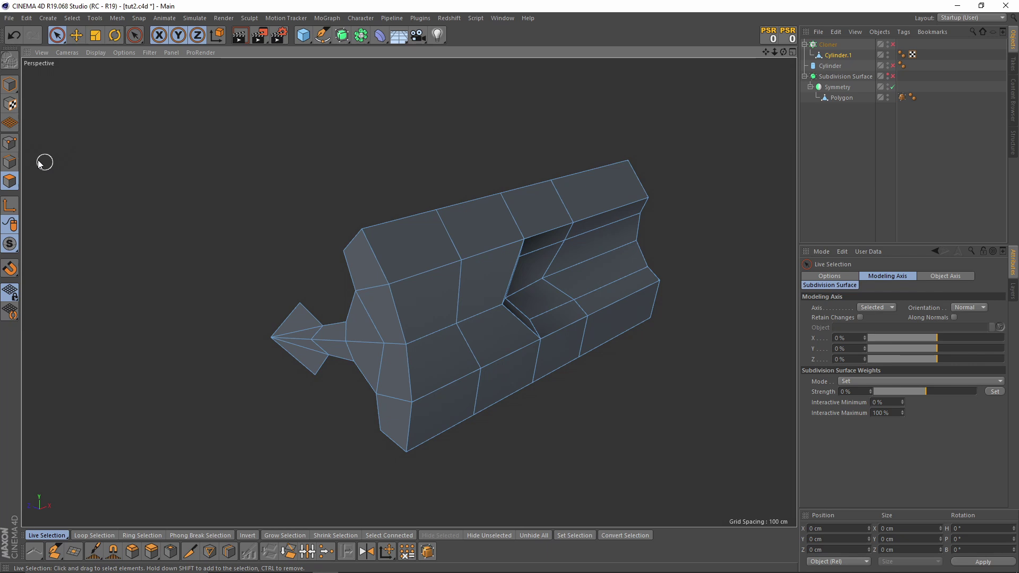
- Select the left boundary edges of the new opening in edge mode
{"action": "left_click", "coordinate": [10, 162]}
{"action": "key", "text": "e"}
{"action": "left_click", "coordinate": [350, 272]}
{"action": "left_click", "coordinate": [351, 306], "text": "shift"}
{"action": "left_click", "coordinate": [334, 322], "text": "shift"}
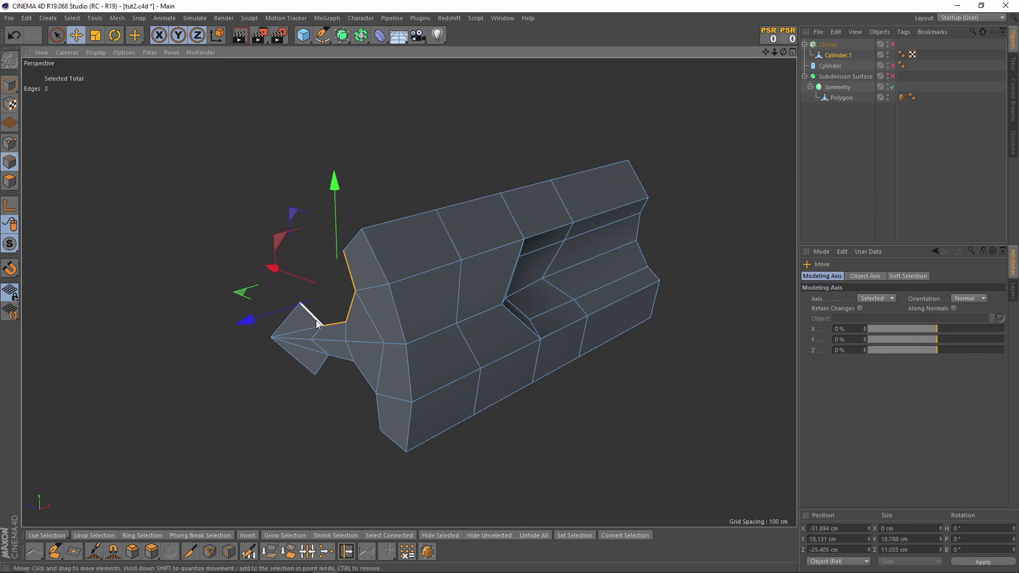
{"action": "left_click", "coordinate": [320, 368], "text": "shift"}
{"action": "left_click", "coordinate": [337, 361], "text": "shift"}
- Add the right, tip and lower boundary edges, giving sixteen selected border edges
{"action": "left_click_drag", "start_coordinate": [336, 361], "coordinate": [326, 304], "text": "alt"}
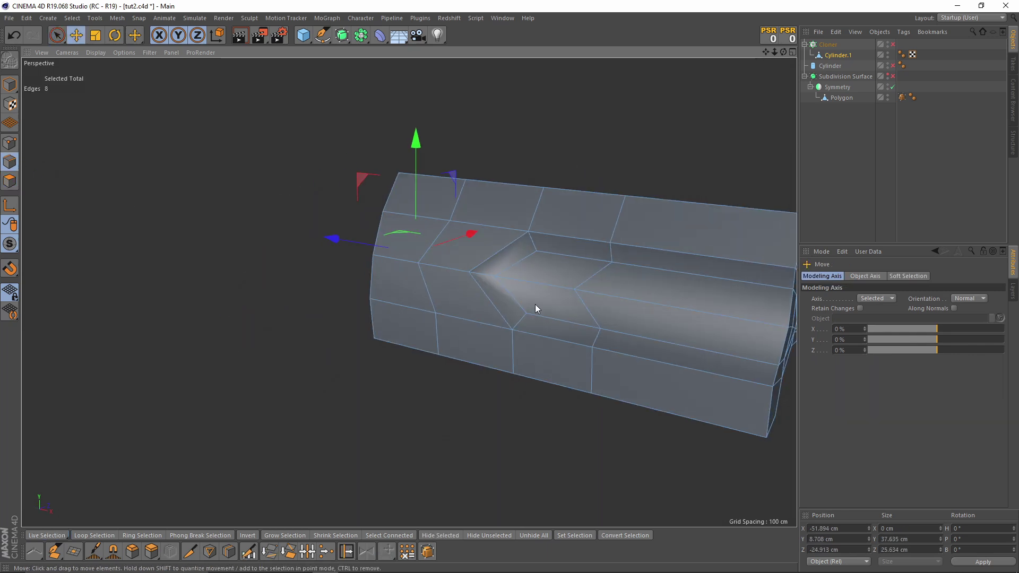
{"action": "left_click", "coordinate": [434, 248], "text": "shift"}
{"action": "left_click", "coordinate": [444, 295], "text": "shift"}
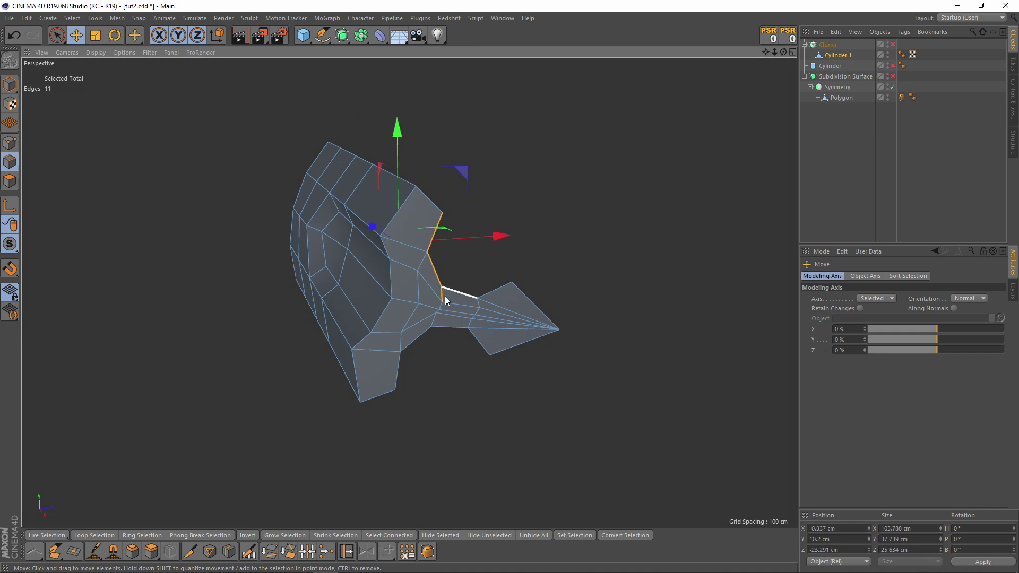
{"action": "left_click", "coordinate": [457, 293], "text": "shift"}
{"action": "left_click", "coordinate": [496, 295], "text": "shift"}
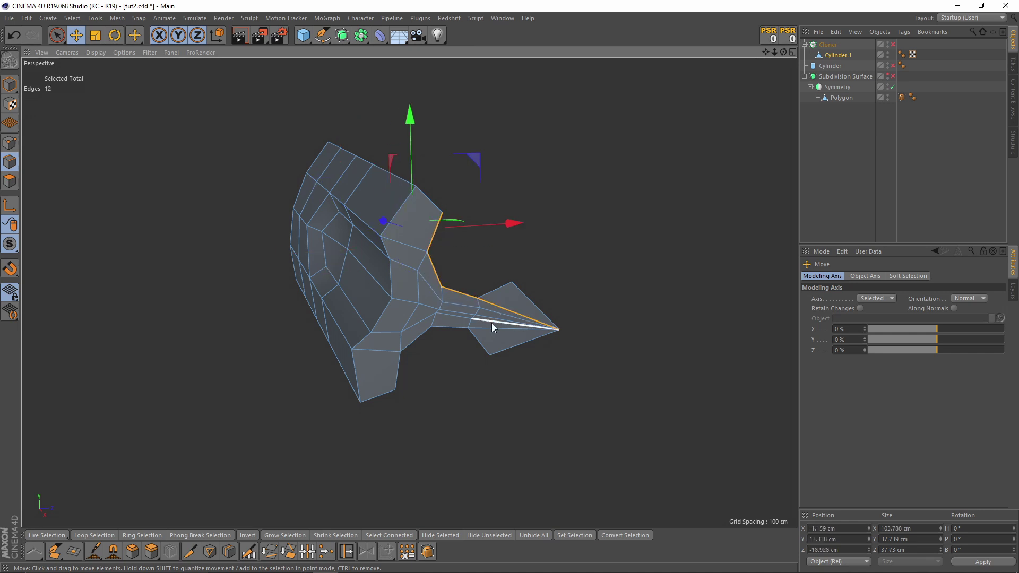
{"action": "left_click", "coordinate": [483, 337], "text": "shift"}
{"action": "left_click", "coordinate": [451, 327], "text": "shift"}
{"action": "left_click", "coordinate": [416, 339], "text": "shift"}
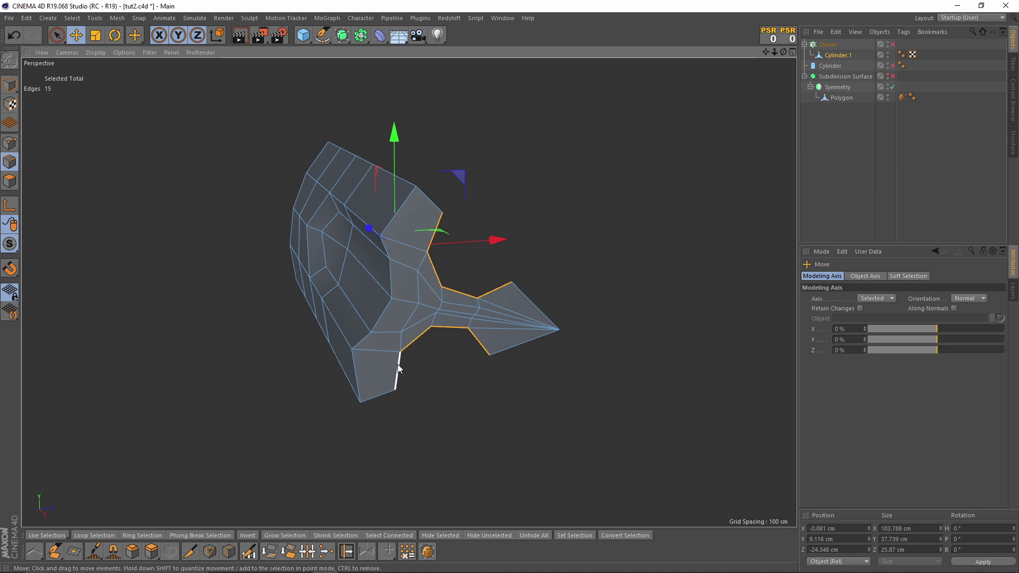
{"action": "left_click", "coordinate": [398, 364], "text": "shift"}
{"action": "right_click", "coordinate": [593, 285]}
- Stitch and Sew the opposite open boundaries together with new faces
{"action": "left_click", "coordinate": [632, 460]}
{"action": "left_click_drag", "start_coordinate": [632, 459], "coordinate": [316, 287], "text": "alt"}
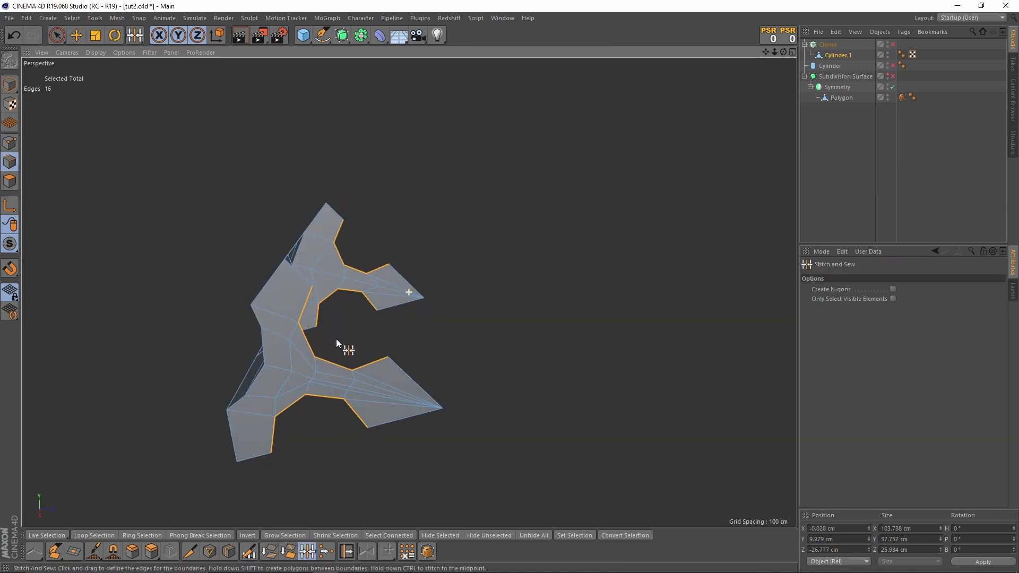
{"action": "mouse_move", "coordinate": [364, 222]}
{"action": "left_mouse_down", "text": "alt"}
{"action": "mouse_move", "coordinate": [367, 300]}
{"action": "mouse_move", "coordinate": [358, 253]}
{"action": "left_mouse_up", "text": "alt"}
{"action": "mouse_move", "coordinate": [260, 431]}
{"action": "left_mouse_down", "text": "alt"}
{"action": "mouse_move", "coordinate": [293, 372]}
{"action": "mouse_move", "coordinate": [250, 329]}
{"action": "left_mouse_up", "text": "alt"}
- Select all polygons and apply Align Normals so every face points the same way
{"action": "left_click", "coordinate": [8, 180]}
{"action": "key", "text": "ctrl+a"}
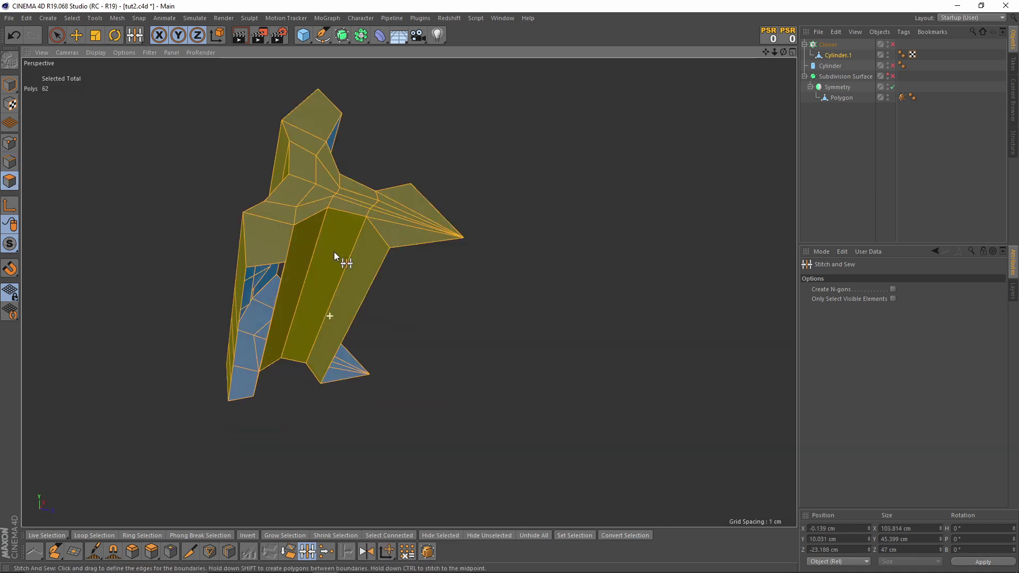
{"action": "mouse_move", "coordinate": [334, 255]}
{"action": "left_mouse_down", "text": "alt"}
{"action": "mouse_move", "coordinate": [326, 354]}
{"action": "mouse_move", "coordinate": [363, 323]}
{"action": "left_mouse_up", "text": "alt"}
{"action": "key", "text": "r"}
{"action": "right_click", "coordinate": [581, 336]}
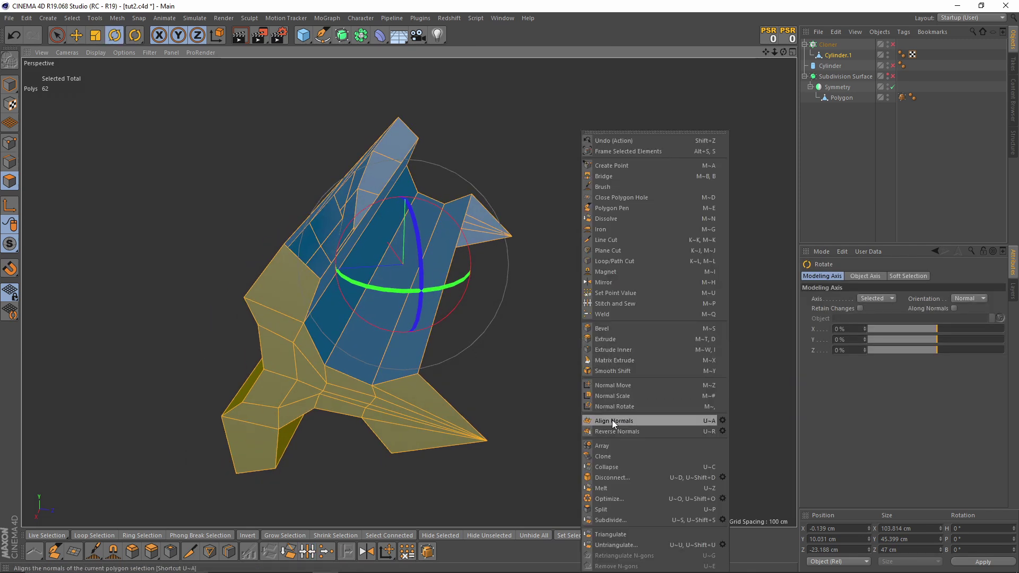
{"action": "left_click", "coordinate": [614, 421]}
{"action": "mouse_move", "coordinate": [613, 422]}
{"action": "left_mouse_down", "text": "alt"}
{"action": "mouse_move", "coordinate": [370, 339]}
{"action": "mouse_move", "coordinate": [489, 346]}
{"action": "mouse_move", "coordinate": [550, 321]}
{"action": "left_mouse_up", "text": "alt"}
- Slide a point near the tip fully along its edge
{"action": "left_click", "coordinate": [9, 142]}
{"action": "key", "text": "m"}
{"action": "key", "text": "o"}
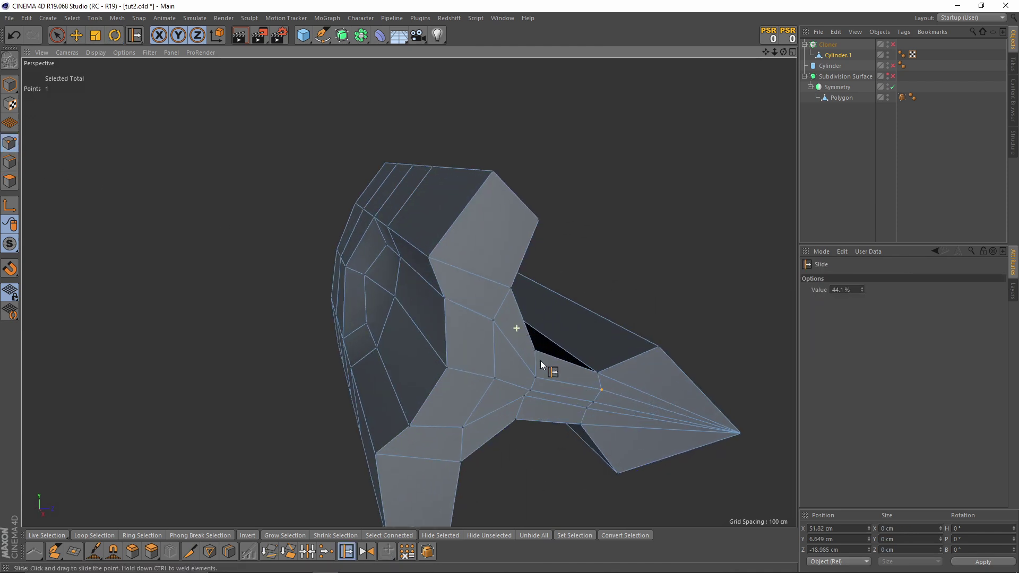
{"action": "scroll", "coordinate": [541, 361], "scroll_direction": "up", "scroll_amount": 5}
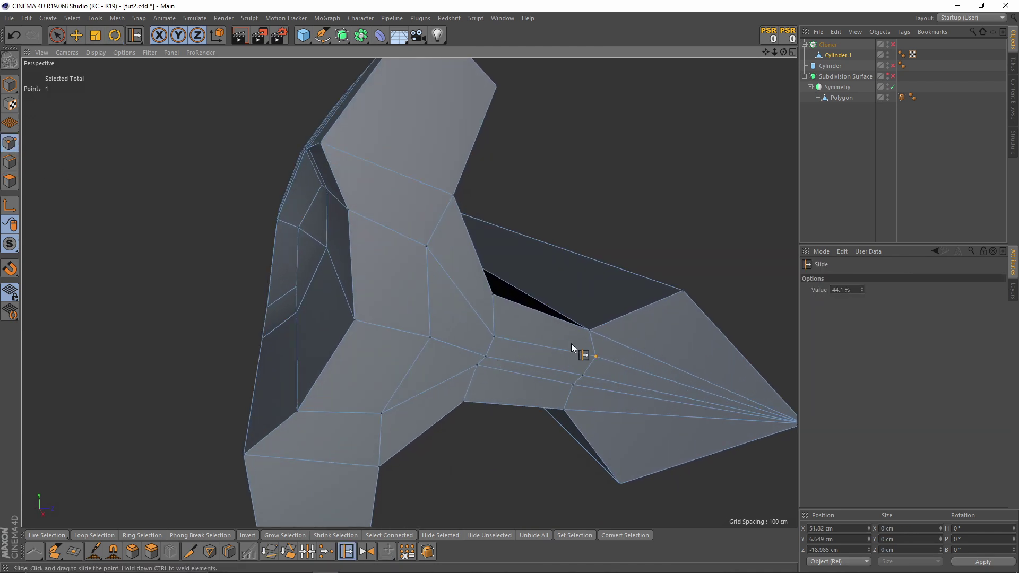
{"action": "scroll", "coordinate": [571, 343], "scroll_direction": "down", "scroll_amount": 5}
{"action": "mouse_move", "coordinate": [494, 316]}
{"action": "left_mouse_down", "text": "alt"}
{"action": "mouse_move", "coordinate": [544, 344]}
{"action": "mouse_move", "coordinate": [393, 323]}
{"action": "left_mouse_up", "text": "alt"}
{"action": "scroll", "coordinate": [527, 336], "scroll_direction": "up", "scroll_amount": 3}
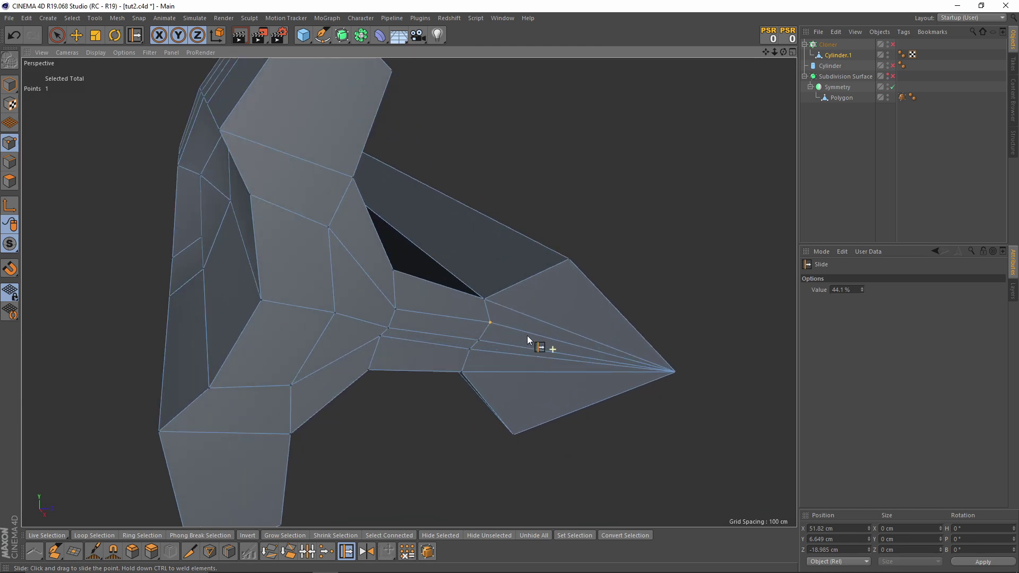
{"action": "mouse_move", "coordinate": [496, 333]}
{"action": "left_mouse_down"}
{"action": "mouse_move", "coordinate": [476, 355]}
{"action": "mouse_move", "coordinate": [340, 311]}
{"action": "mouse_move", "coordinate": [398, 337]}
{"action": "mouse_move", "coordinate": [325, 316]}
{"action": "mouse_move", "coordinate": [346, 316]}
{"action": "mouse_move", "coordinate": [332, 298]}
{"action": "mouse_move", "coordinate": [335, 319]}
{"action": "mouse_move", "coordinate": [245, 321]}
{"action": "mouse_move", "coordinate": [391, 295]}
{"action": "mouse_move", "coordinate": [402, 308]}
{"action": "mouse_move", "coordinate": [420, 304]}
{"action": "mouse_move", "coordinate": [359, 352]}
{"action": "mouse_move", "coordinate": [381, 322]}
{"action": "mouse_move", "coordinate": [335, 320]}
{"action": "mouse_move", "coordinate": [412, 355]}
{"action": "mouse_move", "coordinate": [289, 398]}
{"action": "mouse_move", "coordinate": [253, 372]}
{"action": "mouse_move", "coordinate": [247, 389]}
{"action": "mouse_move", "coordinate": [214, 401]}
{"action": "mouse_move", "coordinate": [221, 392]}
{"action": "mouse_move", "coordinate": [33, 163]}
{"action": "left_mouse_up"}
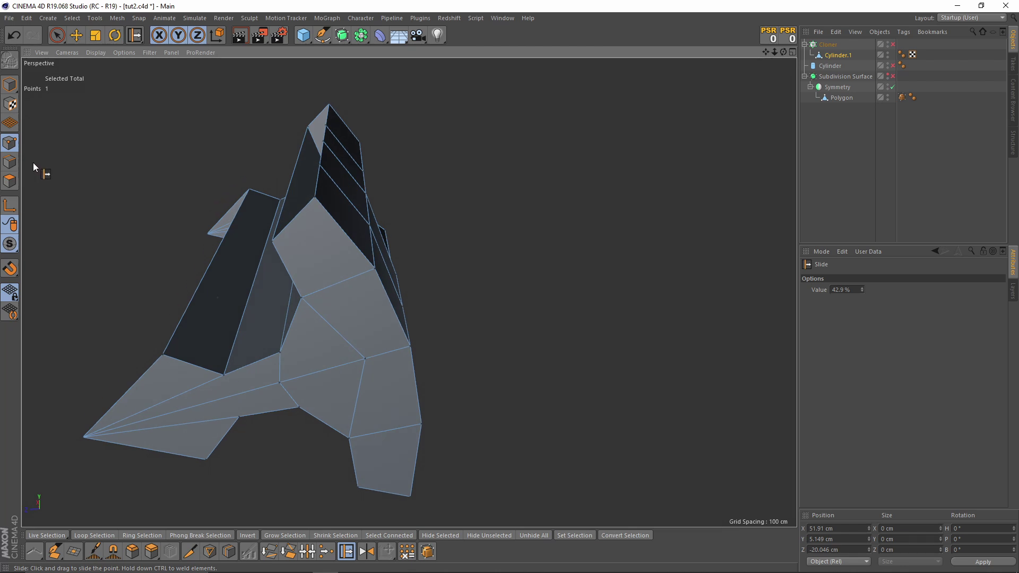
- Select the edges along the opening's rim and slide them along the surface
{"action": "left_click", "coordinate": [10, 162]}
{"action": "key", "text": "e"}
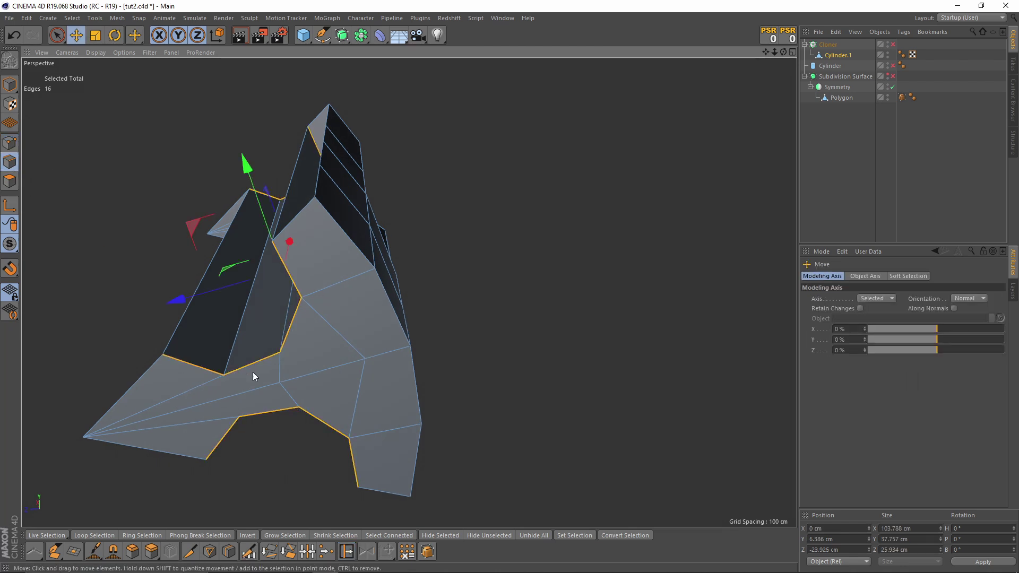
{"action": "left_click_drag", "start_coordinate": [252, 372], "coordinate": [209, 358], "text": "alt"}
{"action": "left_click", "coordinate": [266, 369]}
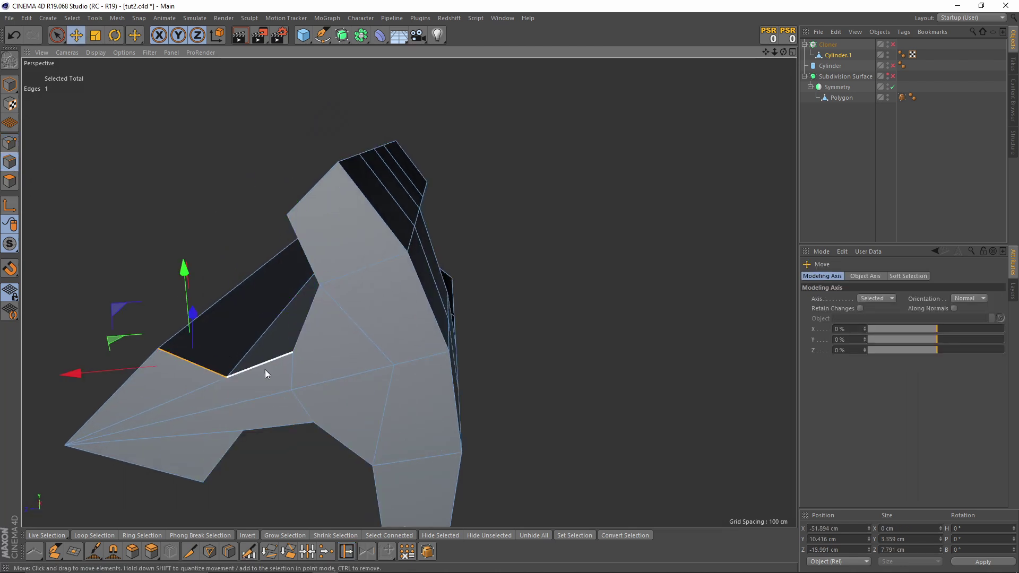
{"action": "left_click", "coordinate": [312, 254], "text": "shift"}
{"action": "mouse_move", "coordinate": [312, 254]}
{"action": "left_mouse_down", "text": "alt"}
{"action": "mouse_move", "coordinate": [324, 311]}
{"action": "mouse_move", "coordinate": [342, 289]}
{"action": "mouse_move", "coordinate": [292, 234]}
{"action": "mouse_move", "coordinate": [291, 214]}
{"action": "mouse_move", "coordinate": [294, 267]}
{"action": "mouse_move", "coordinate": [348, 298]}
{"action": "left_mouse_up", "text": "alt"}
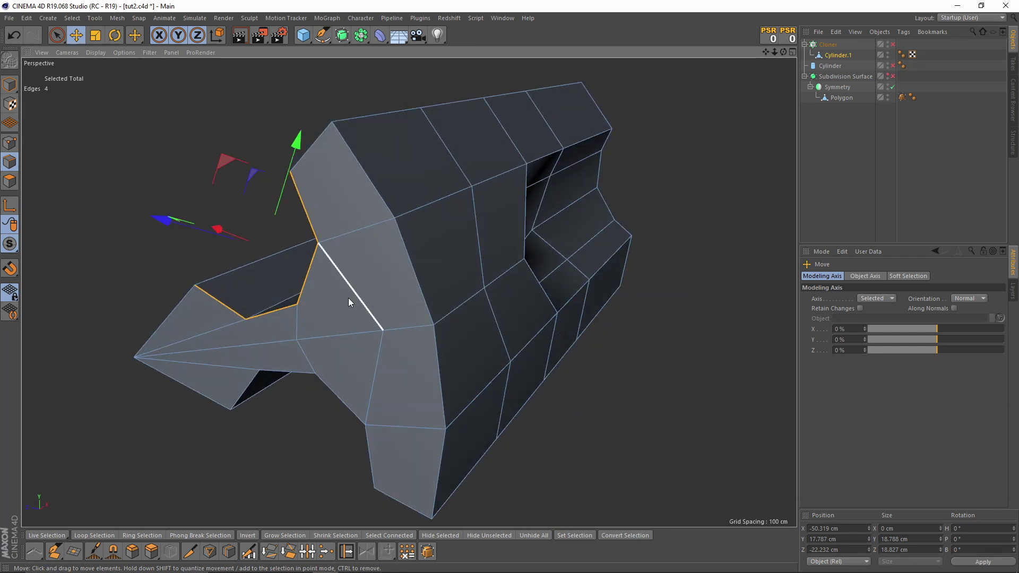
{"action": "right_click", "coordinate": [348, 297]}
{"action": "left_click", "coordinate": [398, 441]}
{"action": "mouse_move", "coordinate": [388, 419]}
{"action": "left_mouse_down", "text": "alt"}
{"action": "mouse_move", "coordinate": [304, 288]}
{"action": "mouse_move", "coordinate": [343, 313]}
{"action": "left_mouse_up", "text": "alt"}
- Slide a point up along its edge in point mode
{"action": "scroll", "coordinate": [326, 286], "scroll_direction": "up", "scroll_amount": 3}
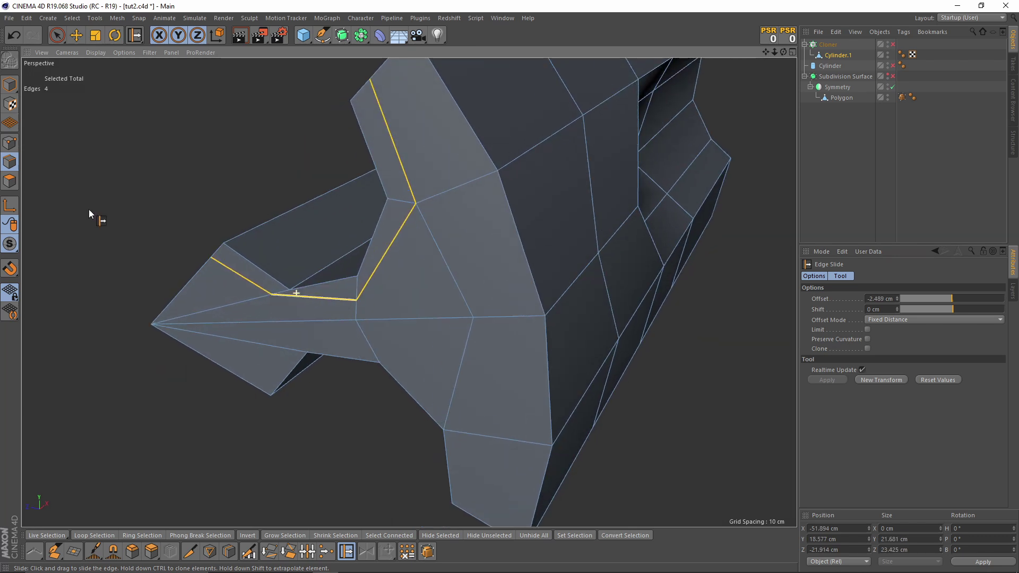
{"action": "left_click", "coordinate": [14, 148]}
{"action": "mouse_move", "coordinate": [271, 293]}
{"action": "left_mouse_down"}
{"action": "mouse_move", "coordinate": [295, 298]}
{"action": "mouse_move", "coordinate": [266, 305]}
{"action": "left_mouse_up"}
{"action": "left_click_drag", "start_coordinate": [359, 306], "coordinate": [376, 296]}
{"action": "scroll", "coordinate": [376, 297], "scroll_direction": "down", "scroll_amount": 3}
{"action": "scroll", "coordinate": [381, 308], "scroll_direction": "down", "scroll_amount": 1}
{"action": "scroll", "coordinate": [393, 264], "scroll_direction": "down", "scroll_amount": 1}
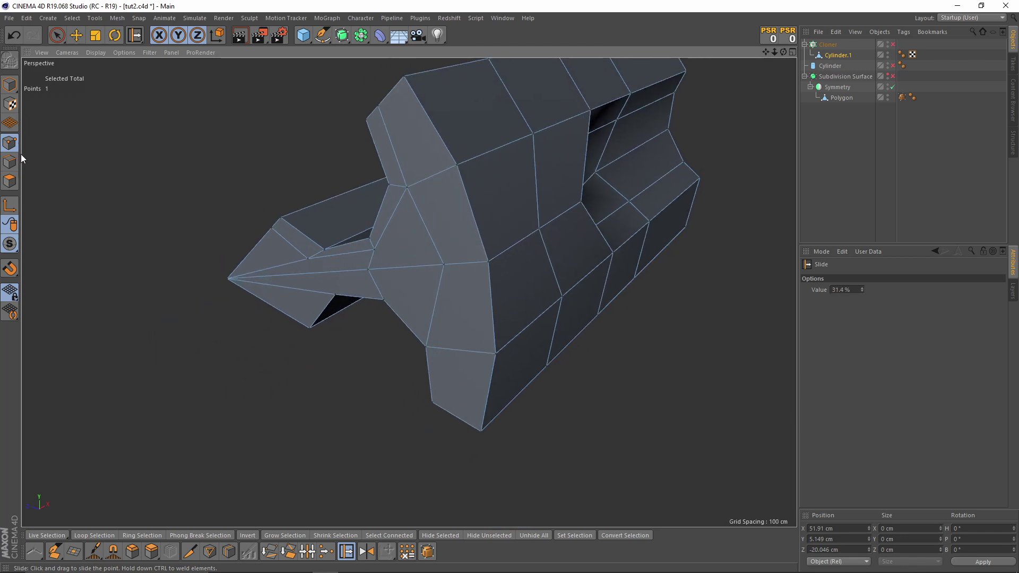
- Select edges at the lower opening, then slide a point left along its edge
{"action": "key", "text": "e"}
{"action": "left_click", "coordinate": [17, 155]}
{"action": "left_click_drag", "start_coordinate": [277, 273], "coordinate": [330, 282], "text": "alt"}
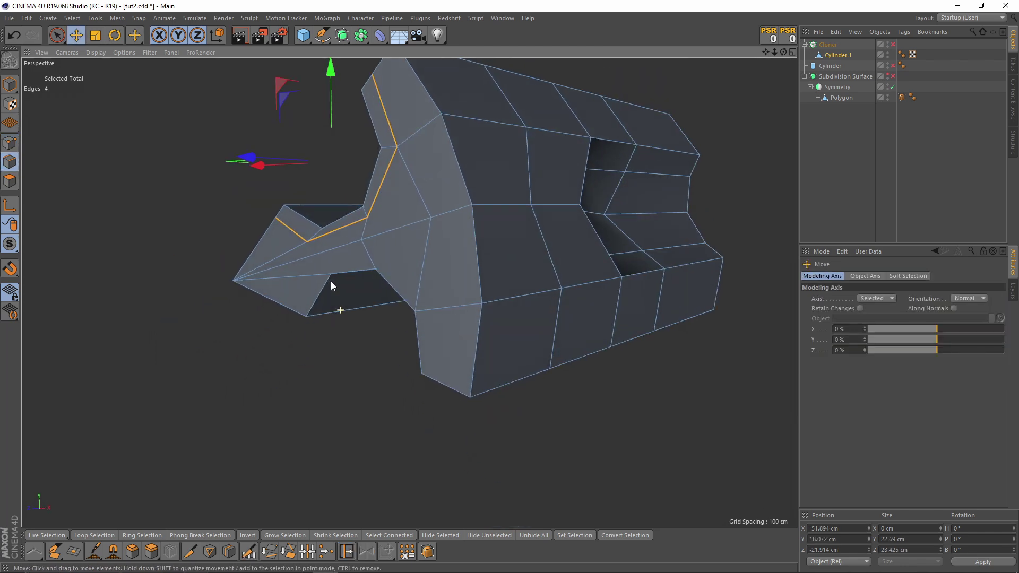
{"action": "left_click", "coordinate": [398, 283], "text": "shift"}
{"action": "mouse_move", "coordinate": [397, 282]}
{"action": "left_mouse_down", "text": "alt"}
{"action": "mouse_move", "coordinate": [454, 334]}
{"action": "mouse_move", "coordinate": [428, 339]}
{"action": "left_mouse_up", "text": "alt"}
{"action": "left_click", "coordinate": [419, 356], "text": "shift"}
{"action": "key", "text": "m"}
{"action": "key", "text": "o"}
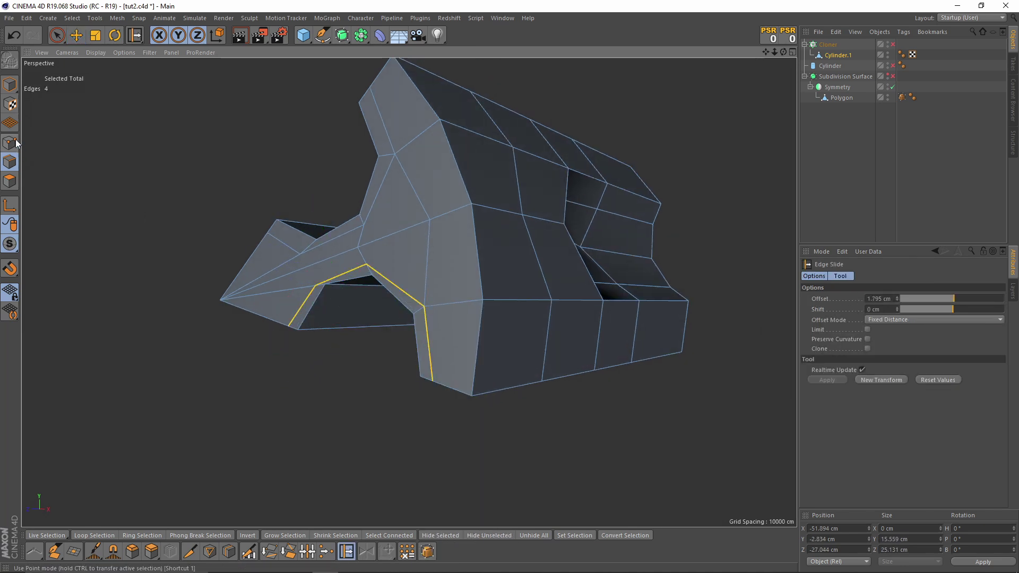
{"action": "left_click", "coordinate": [15, 139]}
{"action": "mouse_move", "coordinate": [295, 291]}
{"action": "left_mouse_down"}
{"action": "mouse_move", "coordinate": [268, 292]}
{"action": "mouse_move", "coordinate": [298, 282]}
{"action": "mouse_move", "coordinate": [354, 321]}
{"action": "mouse_move", "coordinate": [318, 268]}
{"action": "mouse_move", "coordinate": [479, 358]}
{"action": "mouse_move", "coordinate": [444, 340]}
{"action": "left_mouse_up"}
- Line-cut an edge from the edge point to the opposite vertex near the tip, then slide that vertex
{"action": "mouse_move", "coordinate": [296, 259]}
{"action": "left_mouse_down", "text": "alt"}
{"action": "mouse_move", "coordinate": [337, 254]}
{"action": "mouse_move", "coordinate": [340, 283]}
{"action": "mouse_move", "coordinate": [282, 278]}
{"action": "left_mouse_up", "text": "alt"}
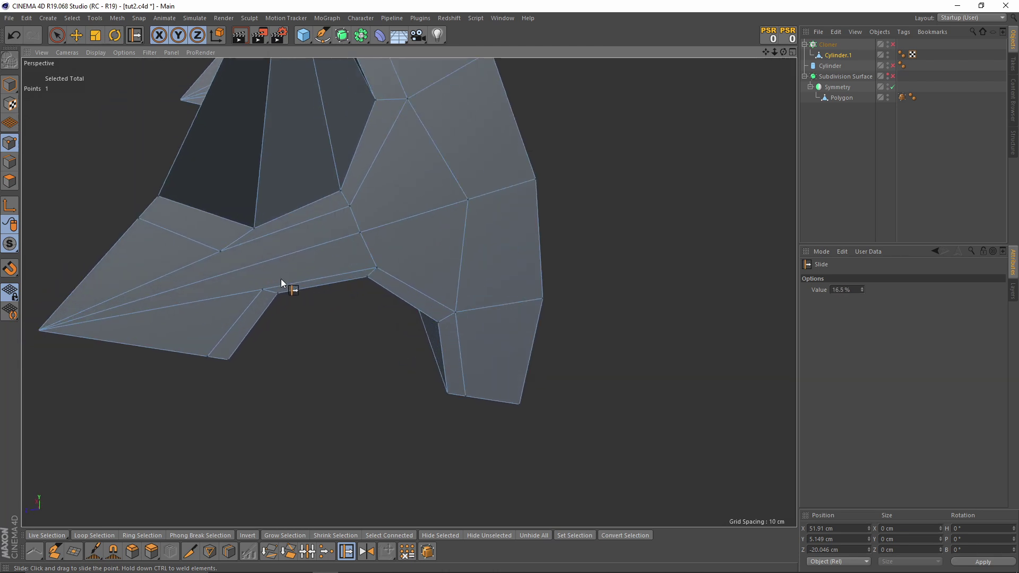
{"action": "key", "text": "k"}
{"action": "key", "text": "k"}
{"action": "left_click", "coordinate": [263, 289]}
{"action": "left_click", "coordinate": [221, 252]}
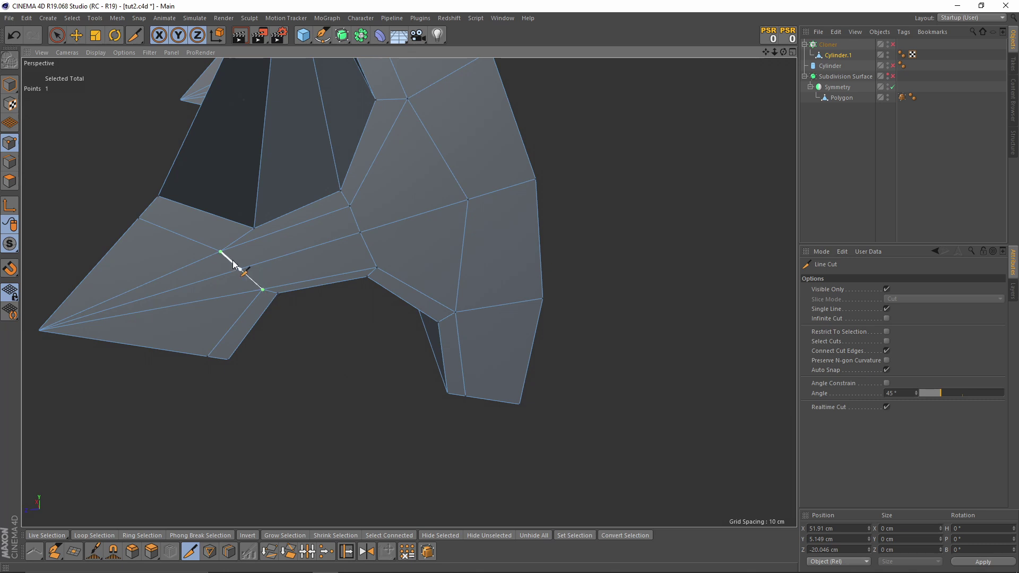
{"action": "key", "text": "m"}
{"action": "key", "text": "o"}
{"action": "mouse_move", "coordinate": [222, 251]}
{"action": "left_mouse_down"}
{"action": "mouse_move", "coordinate": [245, 273]}
{"action": "mouse_move", "coordinate": [250, 266]}
{"action": "left_mouse_up"}
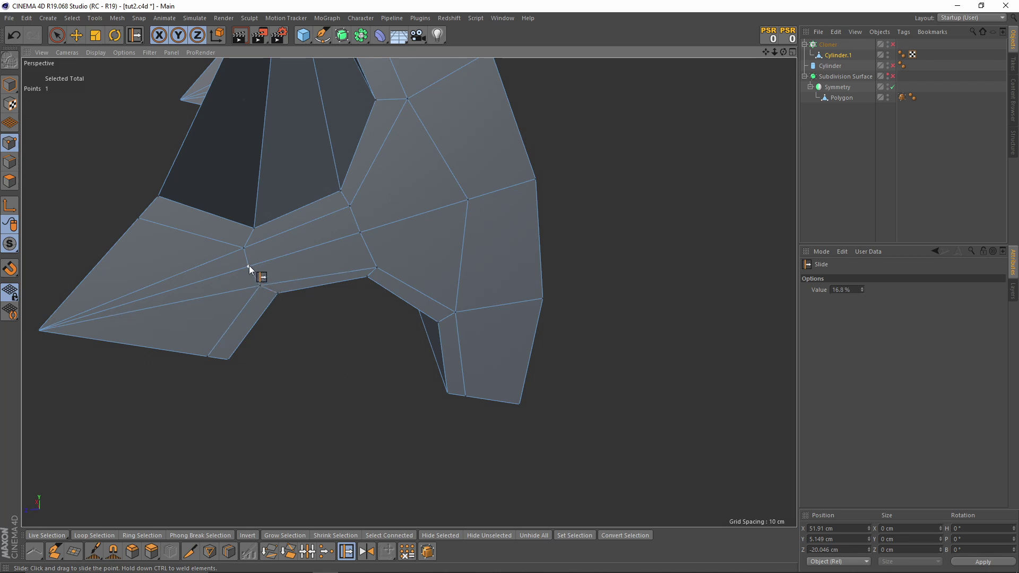
- Select the long edge along the tip, then undo the selection
{"action": "key", "text": "e"}
{"action": "key", "text": "Return"}
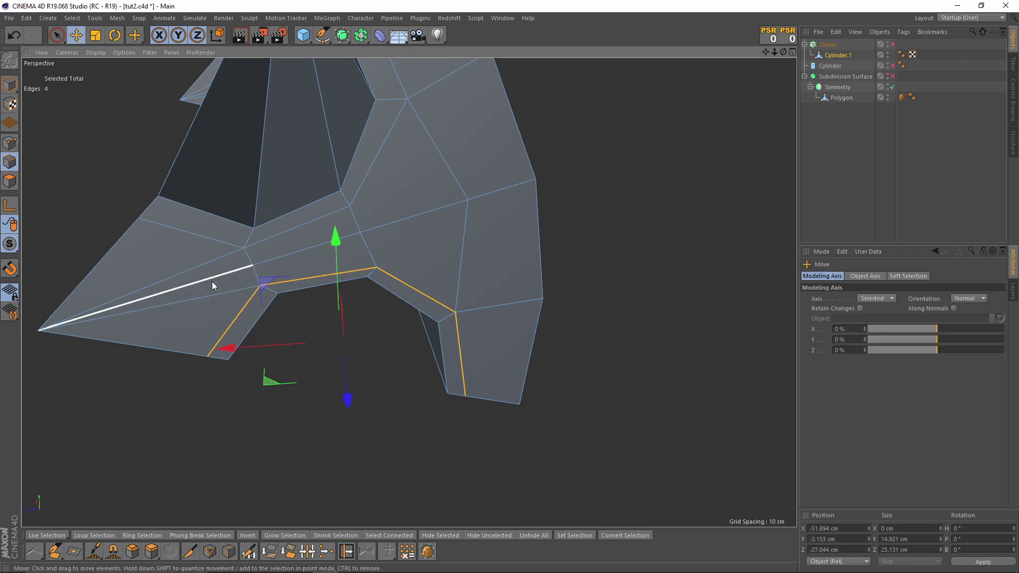
{"action": "left_click", "coordinate": [214, 282]}
{"action": "key", "text": "ctrl+z"}
{"action": "scroll", "coordinate": [315, 301], "scroll_direction": "down", "scroll_amount": 2}
{"action": "scroll", "coordinate": [319, 265], "scroll_direction": "up", "scroll_amount": 3}
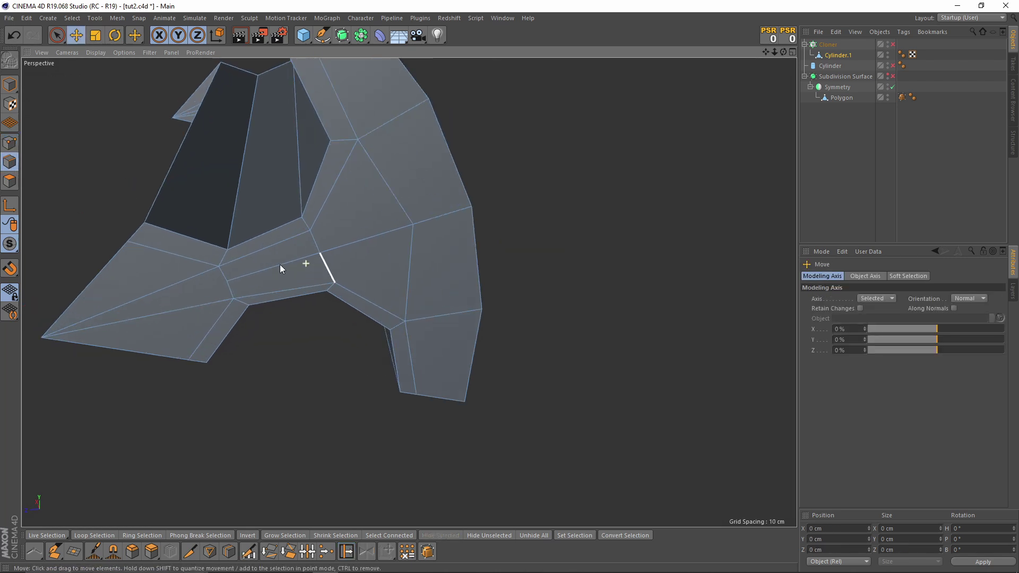
- Cut a new diagonal edge across the tip face with the Line Cut tool
{"action": "left_click", "coordinate": [12, 140]}
{"action": "key", "text": "m"}
{"action": "key", "text": "o"}
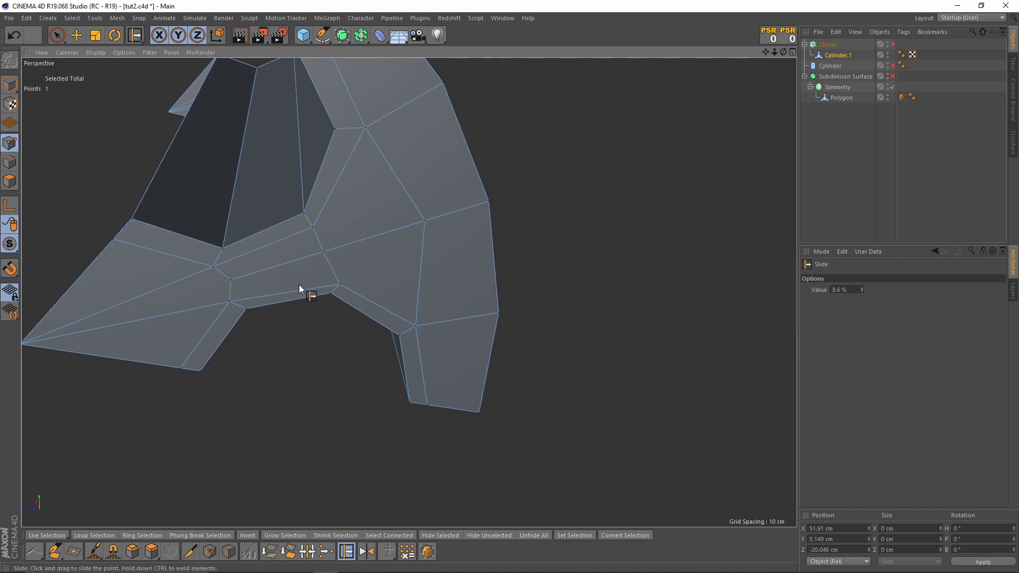
{"action": "scroll", "coordinate": [298, 285], "scroll_direction": "down", "scroll_amount": 5}
{"action": "left_click_drag", "start_coordinate": [342, 259], "coordinate": [421, 271], "text": "alt"}
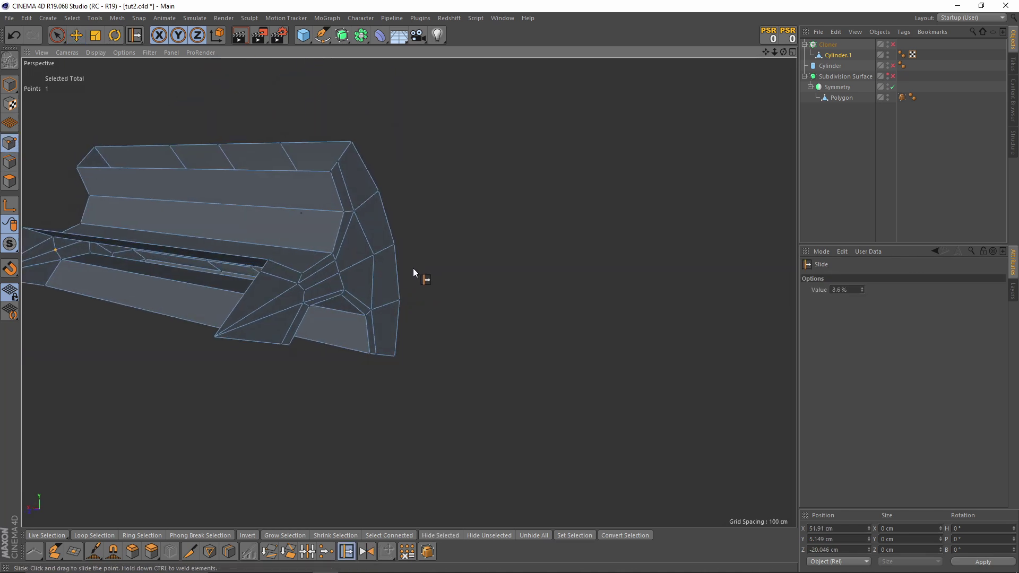
{"action": "scroll", "coordinate": [413, 268], "scroll_direction": "up", "scroll_amount": 3}
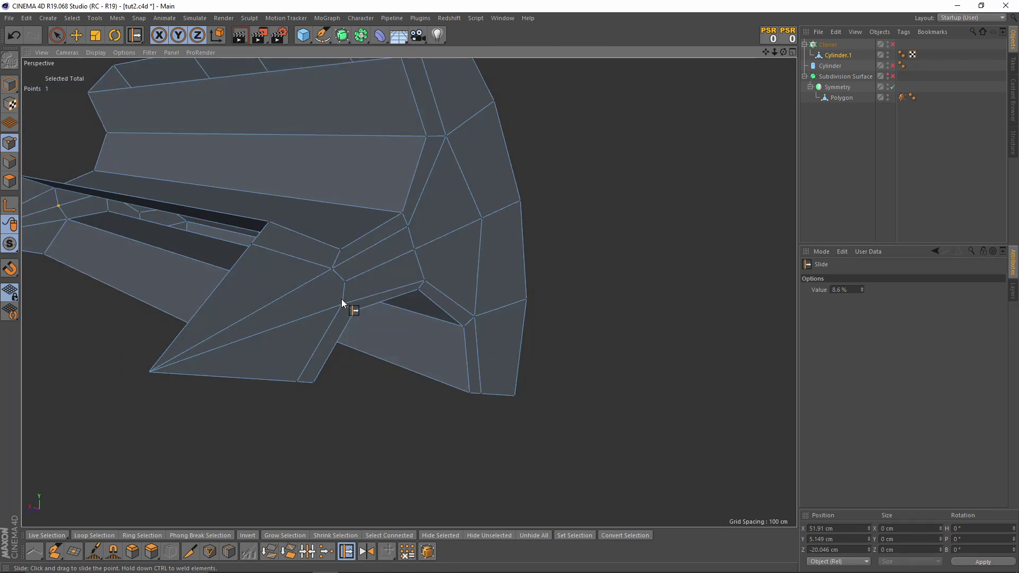
{"action": "key", "text": "k"}
{"action": "key", "text": "k"}
{"action": "left_click_drag", "start_coordinate": [345, 282], "coordinate": [150, 373]}
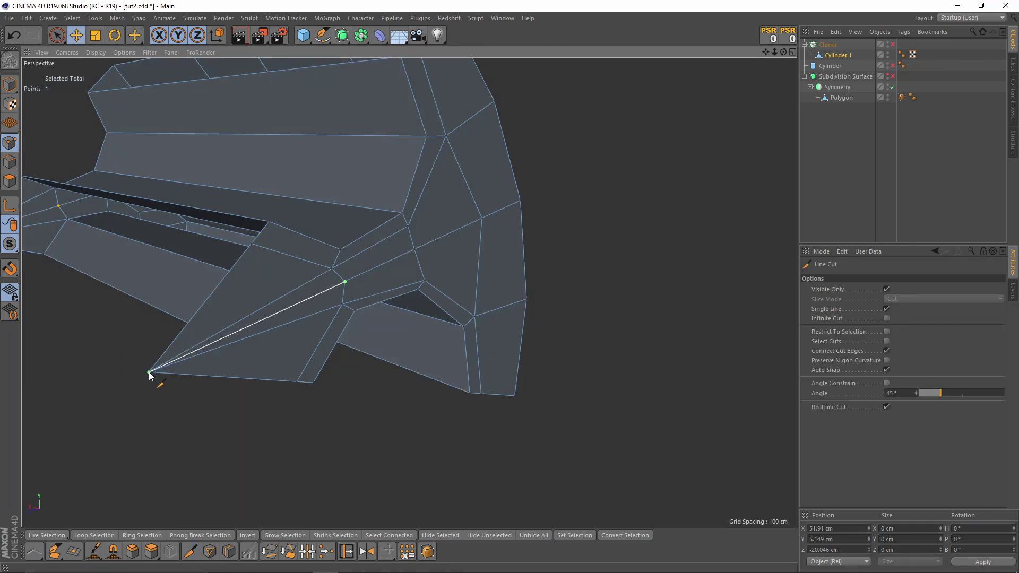
{"action": "key", "text": "e"}
{"action": "key", "text": "Return"}
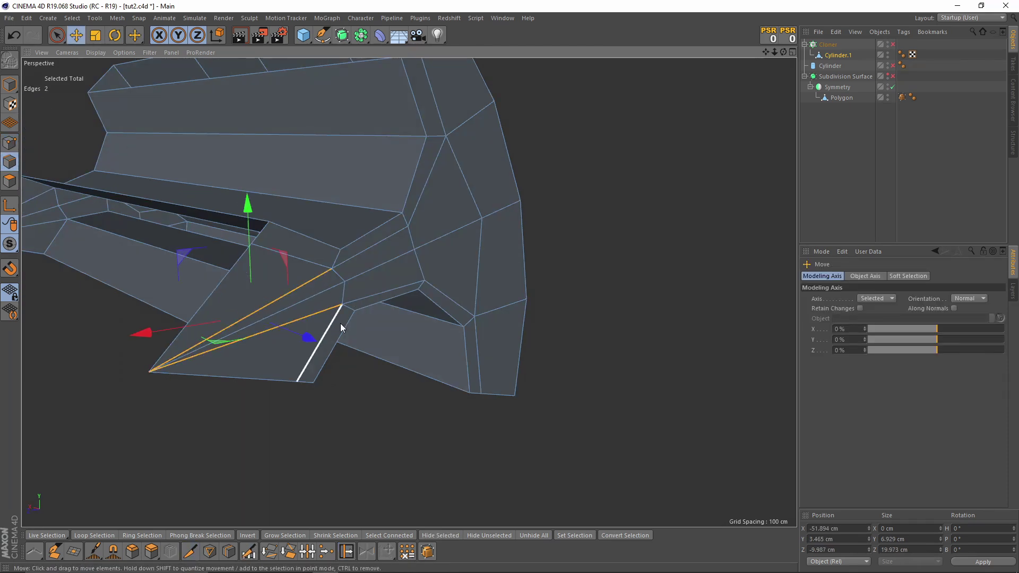
{"action": "key", "text": "3"}
{"action": "left_click_drag", "start_coordinate": [378, 311], "coordinate": [168, 250], "text": "alt"}
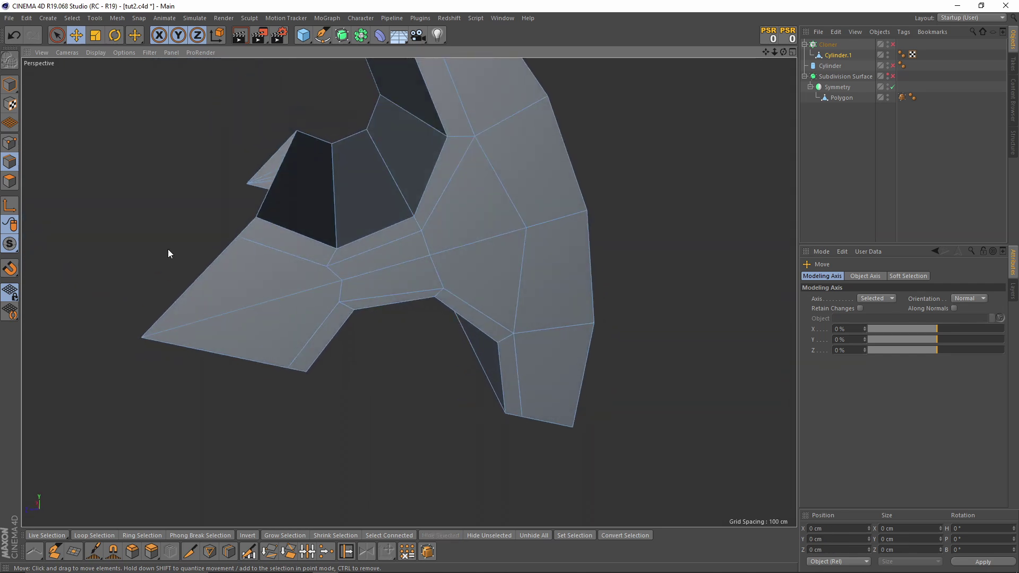
- Select two polygons near the pointed tip and orbit round to inspect it
{"action": "left_click", "coordinate": [233, 289]}
{"action": "left_click", "coordinate": [279, 332], "text": "shift"}
{"action": "mouse_move", "coordinate": [397, 288]}
{"action": "left_mouse_down", "text": "alt"}
{"action": "mouse_move", "coordinate": [471, 252]}
{"action": "mouse_move", "coordinate": [461, 194]}
{"action": "mouse_move", "coordinate": [418, 277]}
{"action": "mouse_move", "coordinate": [303, 307]}
{"action": "mouse_move", "coordinate": [302, 289]}
{"action": "mouse_move", "coordinate": [282, 288]}
{"action": "left_mouse_up", "text": "alt"}
{"action": "mouse_move", "coordinate": [282, 288]}
{"action": "right_mouse_down", "text": "alt"}
{"action": "mouse_move", "coordinate": [328, 269]}
{"action": "mouse_move", "coordinate": [280, 298]}
{"action": "right_mouse_up", "text": "alt"}
{"action": "mouse_move", "coordinate": [280, 297]}
{"action": "left_mouse_down", "text": "alt"}
{"action": "mouse_move", "coordinate": [156, 307]}
{"action": "mouse_move", "coordinate": [386, 320]}
{"action": "left_mouse_up", "text": "alt"}
{"action": "scroll", "coordinate": [393, 305], "scroll_direction": "up", "scroll_amount": 5}
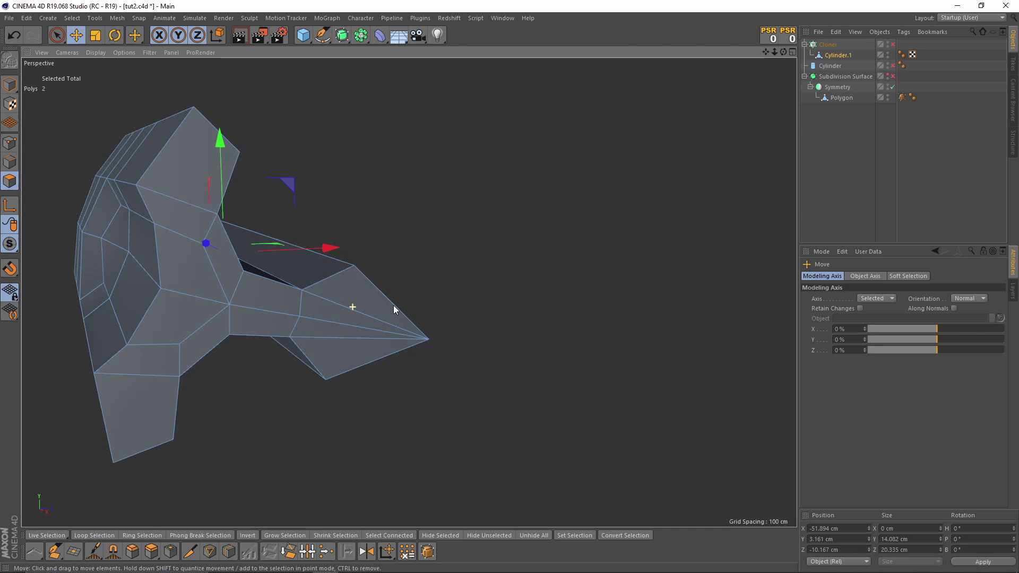
{"action": "scroll", "coordinate": [393, 304], "scroll_direction": "up", "scroll_amount": 3}
- Select four tip-seam edges and edge-slide them into a new position
{"action": "left_click", "coordinate": [10, 162]}
{"action": "left_click", "coordinate": [272, 224]}
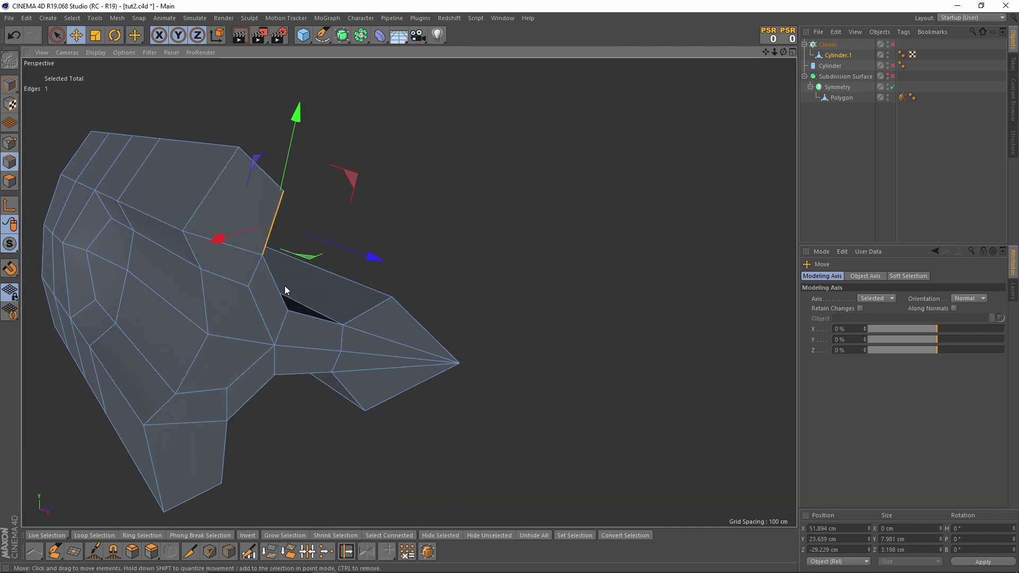
{"action": "left_click", "coordinate": [281, 295], "text": "shift"}
{"action": "left_click", "coordinate": [378, 305], "text": "shift"}
{"action": "left_click", "coordinate": [319, 318], "text": "shift"}
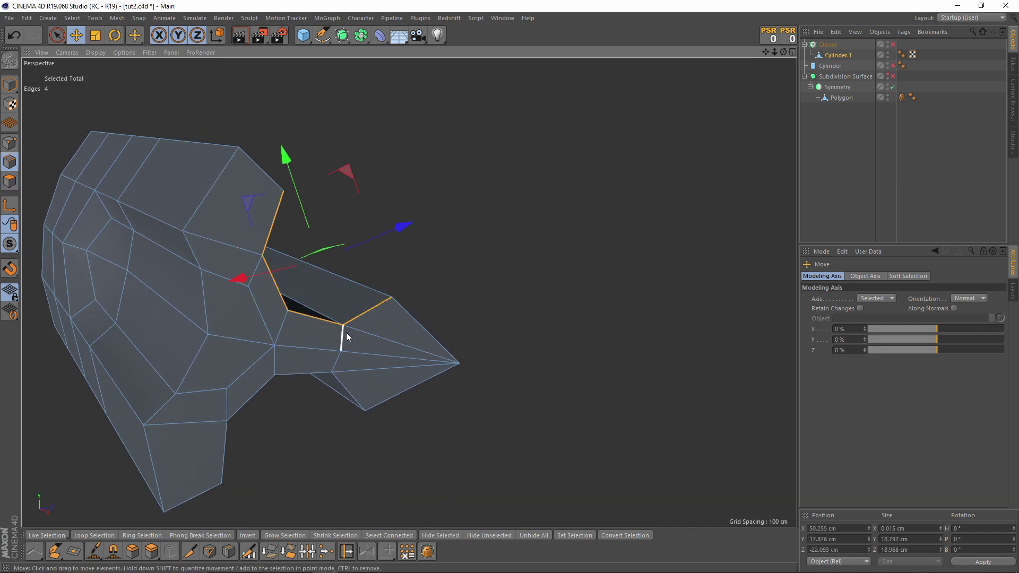
{"action": "key", "text": "m"}
{"action": "key", "text": "o"}
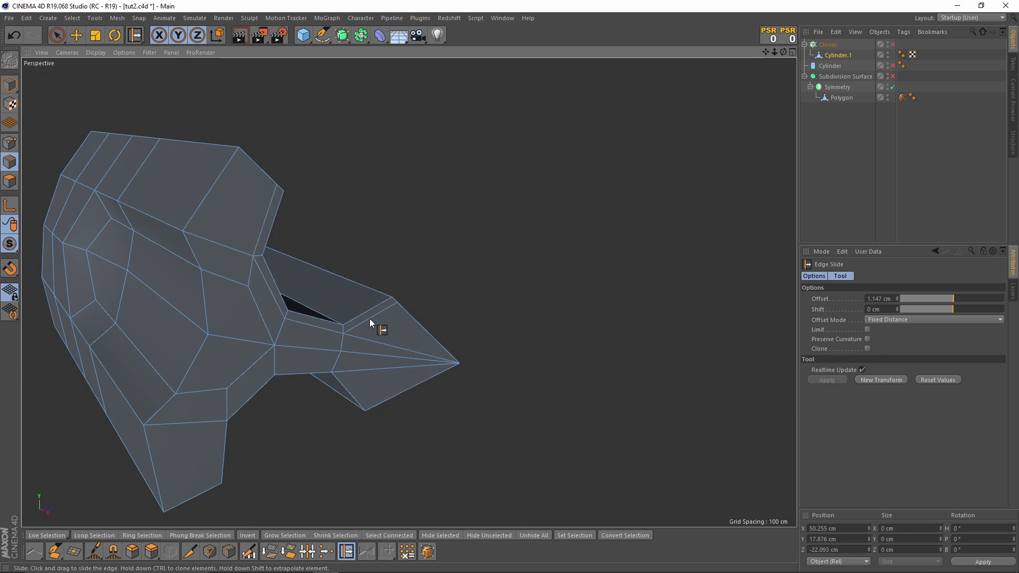
{"action": "left_click_drag", "start_coordinate": [370, 322], "coordinate": [375, 326]}
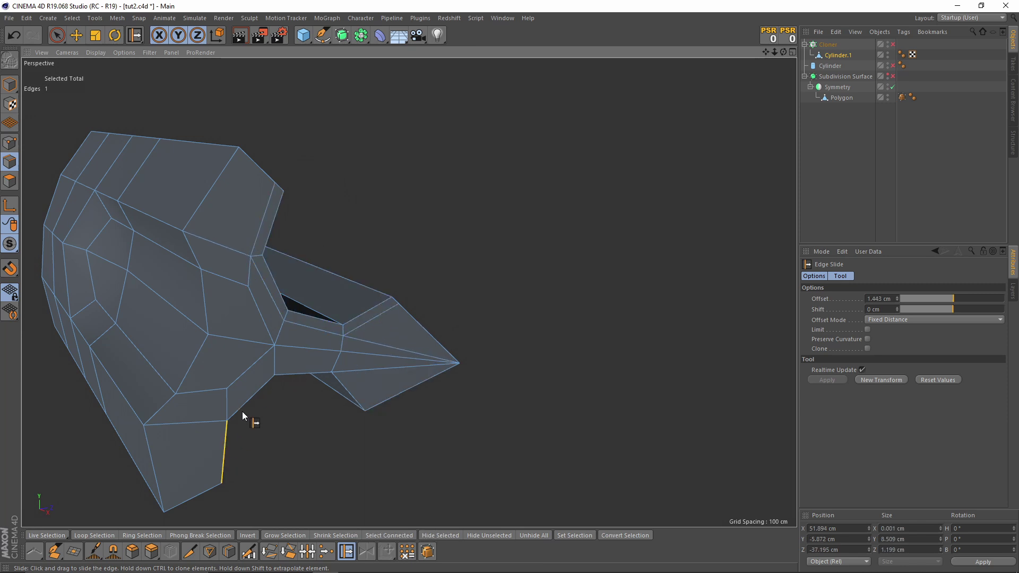
{"action": "left_click_drag", "start_coordinate": [353, 393], "coordinate": [362, 393]}
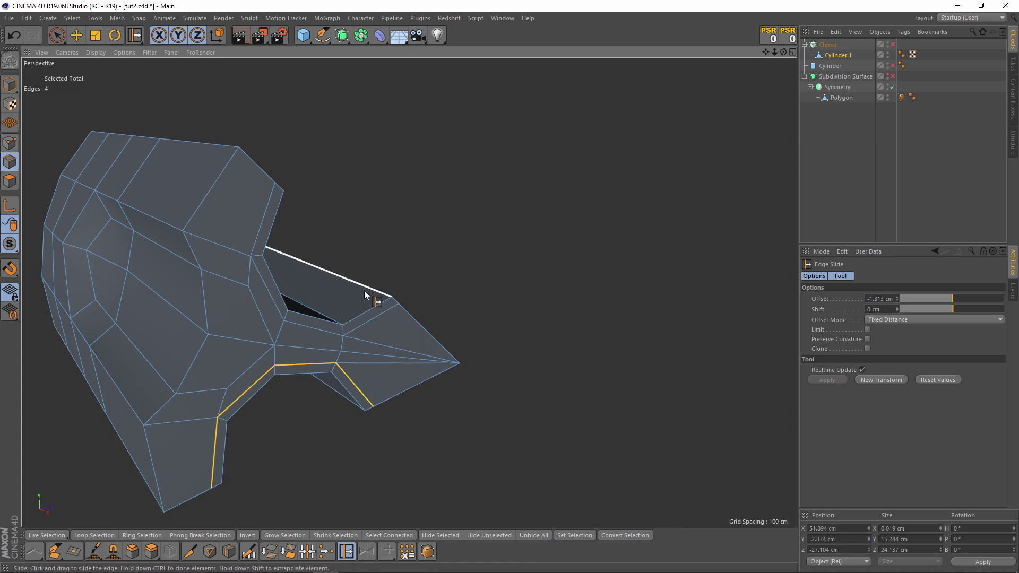
{"action": "scroll", "coordinate": [353, 347], "scroll_direction": "up", "scroll_amount": 3}
- Dissolve two unneeded edges on the tip
{"action": "key", "text": "e"}
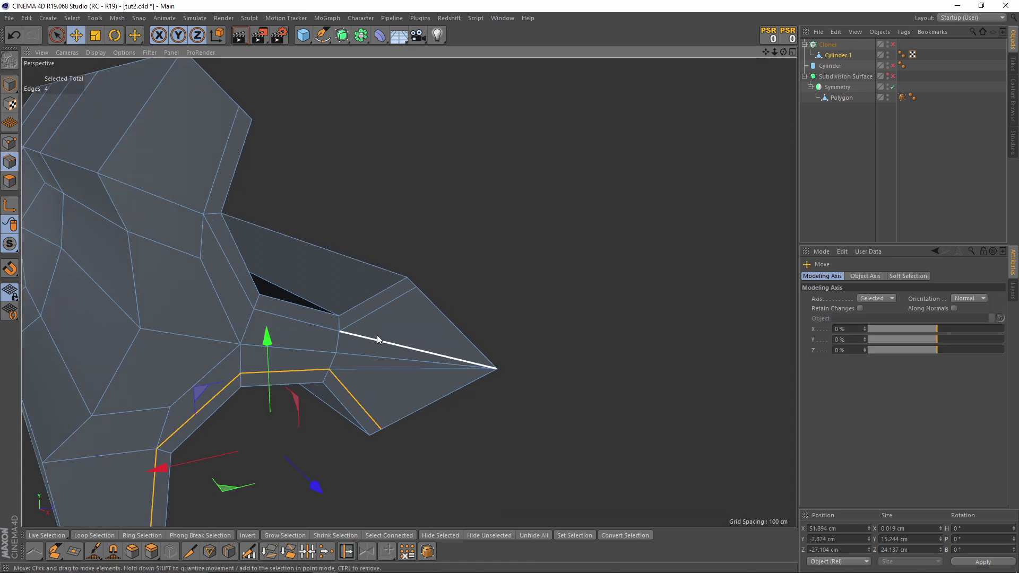
{"action": "left_click", "coordinate": [378, 341]}
{"action": "left_click", "coordinate": [425, 368], "text": "shift"}
{"action": "key", "text": "Delete"}
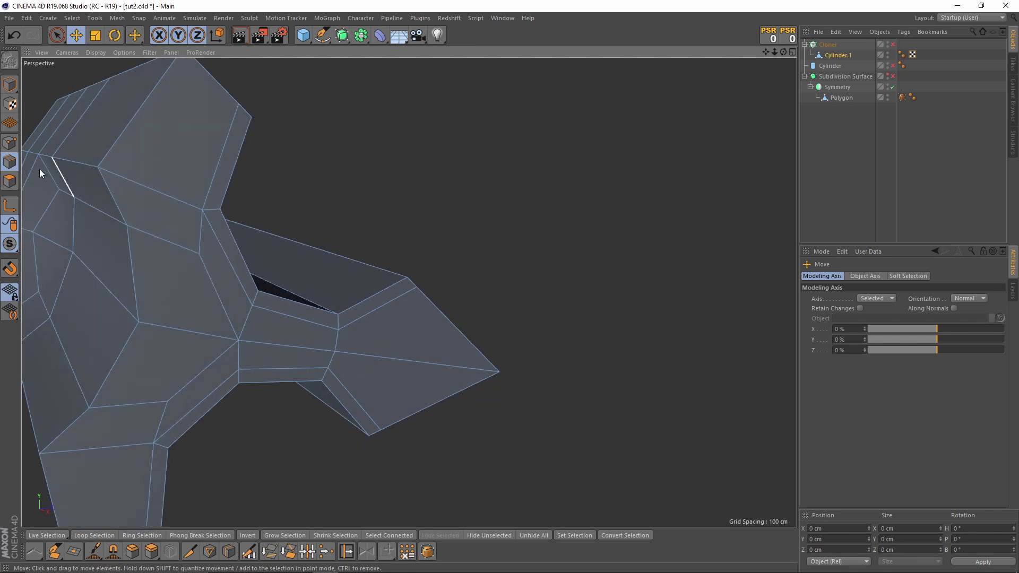
- Slide a tip point along its edge in point mode
{"action": "left_click", "coordinate": [10, 148]}
{"action": "key", "text": "m"}
{"action": "key", "text": "o"}
{"action": "left_click_drag", "start_coordinate": [337, 346], "coordinate": [329, 349]}
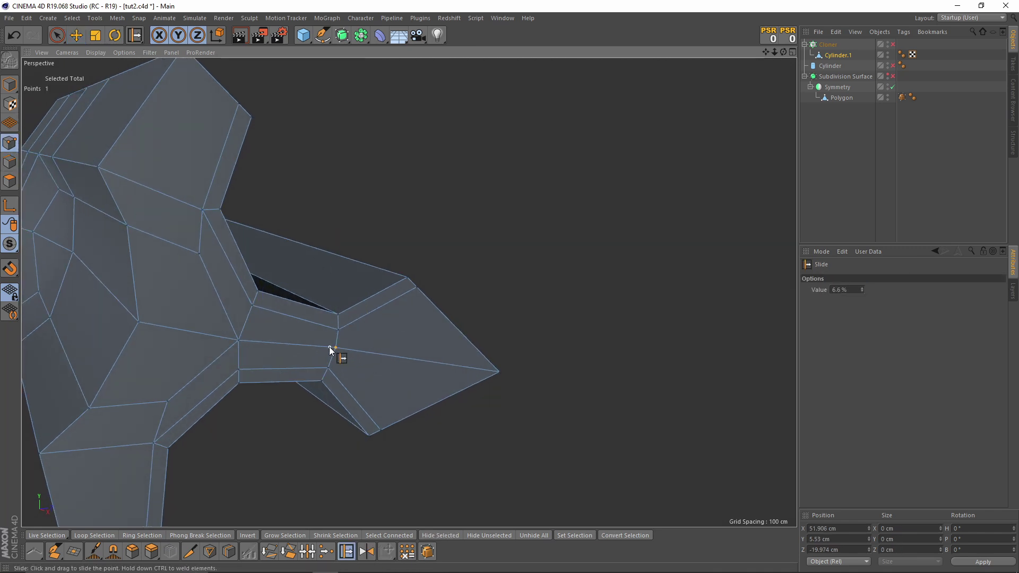
{"action": "mouse_move", "coordinate": [240, 340]}
{"action": "left_mouse_down"}
{"action": "mouse_move", "coordinate": [173, 336]}
{"action": "mouse_move", "coordinate": [167, 292]}
{"action": "mouse_move", "coordinate": [145, 288]}
{"action": "mouse_move", "coordinate": [177, 329]}
{"action": "mouse_move", "coordinate": [205, 336]}
{"action": "mouse_move", "coordinate": [356, 323]}
{"action": "mouse_move", "coordinate": [396, 300]}
{"action": "left_mouse_up"}
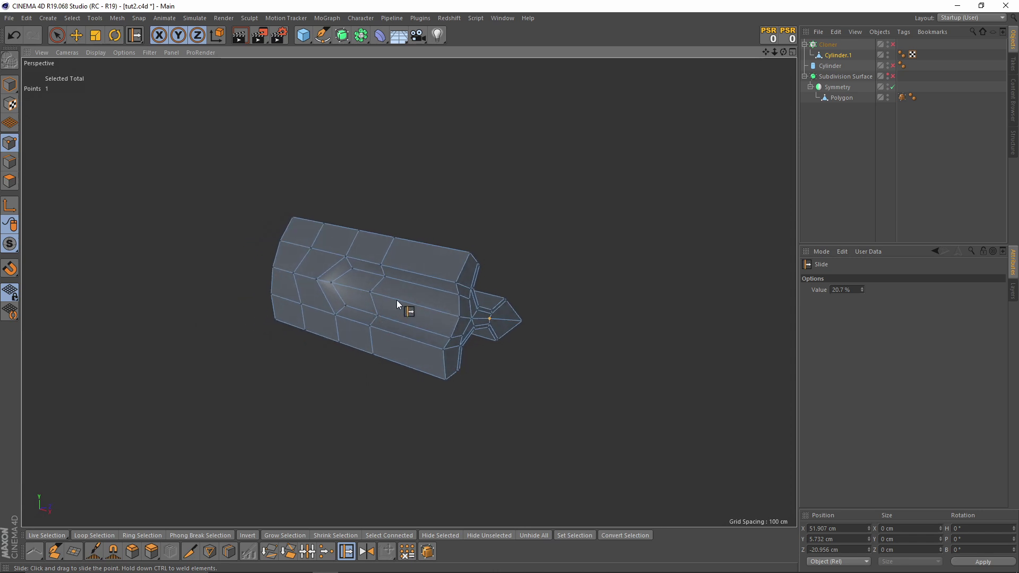
{"action": "mouse_move", "coordinate": [463, 293]}
{"action": "left_mouse_down", "text": "alt"}
{"action": "mouse_move", "coordinate": [444, 284]}
{"action": "mouse_move", "coordinate": [520, 352]}
{"action": "mouse_move", "coordinate": [463, 336]}
{"action": "mouse_move", "coordinate": [479, 315]}
{"action": "mouse_move", "coordinate": [419, 273]}
{"action": "left_mouse_up", "text": "alt"}
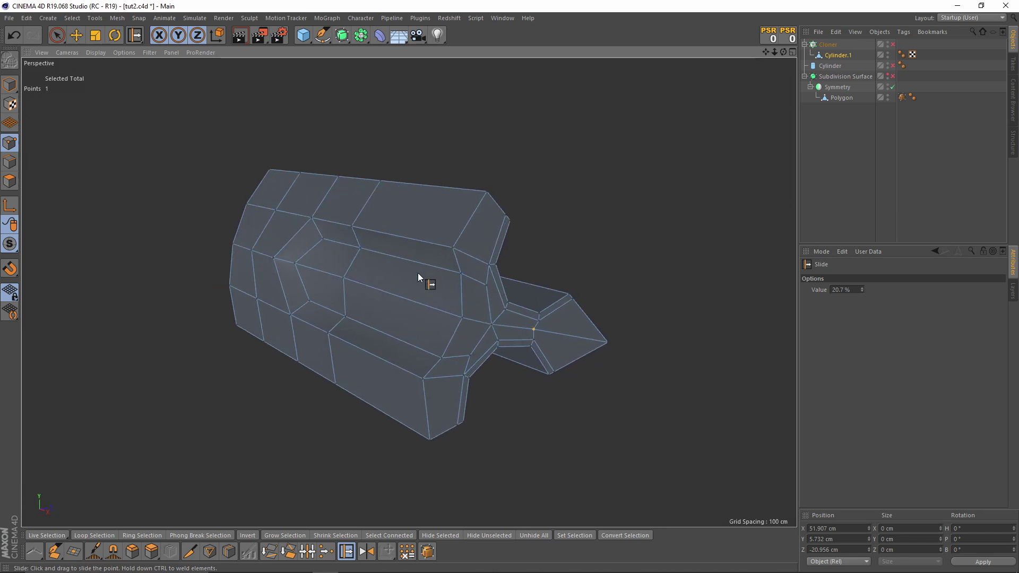
{"action": "left_click", "coordinate": [10, 162]}
{"action": "mouse_move", "coordinate": [458, 300]}
{"action": "left_mouse_down", "text": "alt"}
{"action": "mouse_move", "coordinate": [475, 290]}
{"action": "mouse_move", "coordinate": [366, 298]}
{"action": "mouse_move", "coordinate": [467, 285]}
{"action": "mouse_move", "coordinate": [508, 304]}
{"action": "mouse_move", "coordinate": [535, 273]}
{"action": "left_mouse_up", "text": "alt"}
- Enable the Cloner to show all six segments and wrap it in a Connect object
{"action": "left_click", "coordinate": [893, 44]}
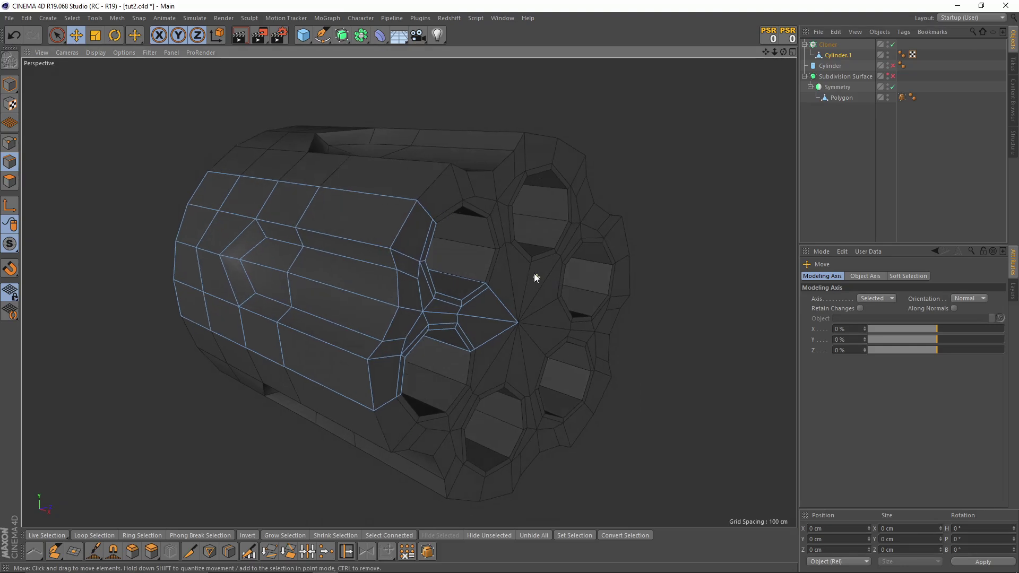
{"action": "left_click", "coordinate": [828, 45]}
{"action": "left_click", "coordinate": [362, 36]}
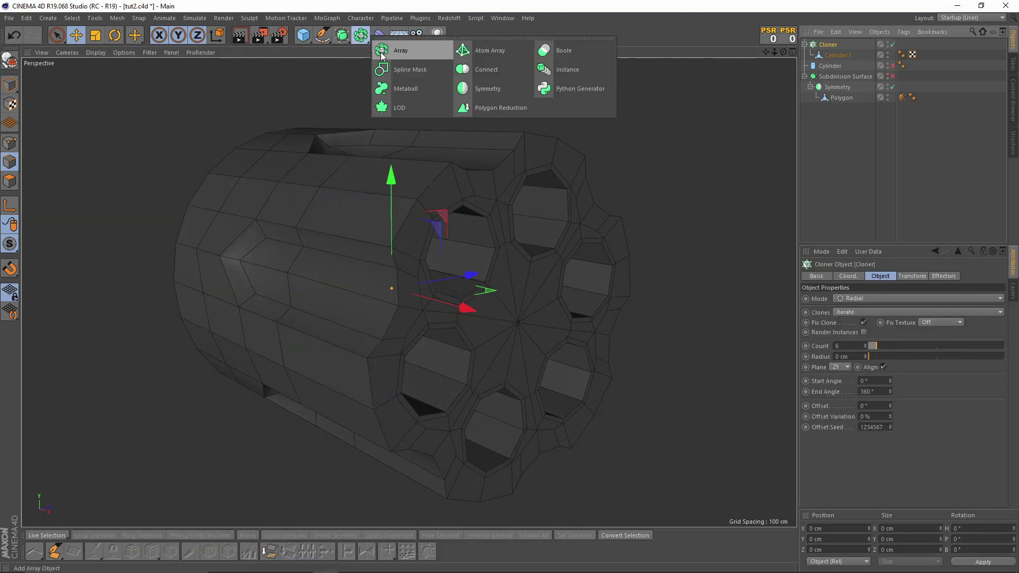
{"action": "left_click", "coordinate": [485, 72], "text": "alt"}
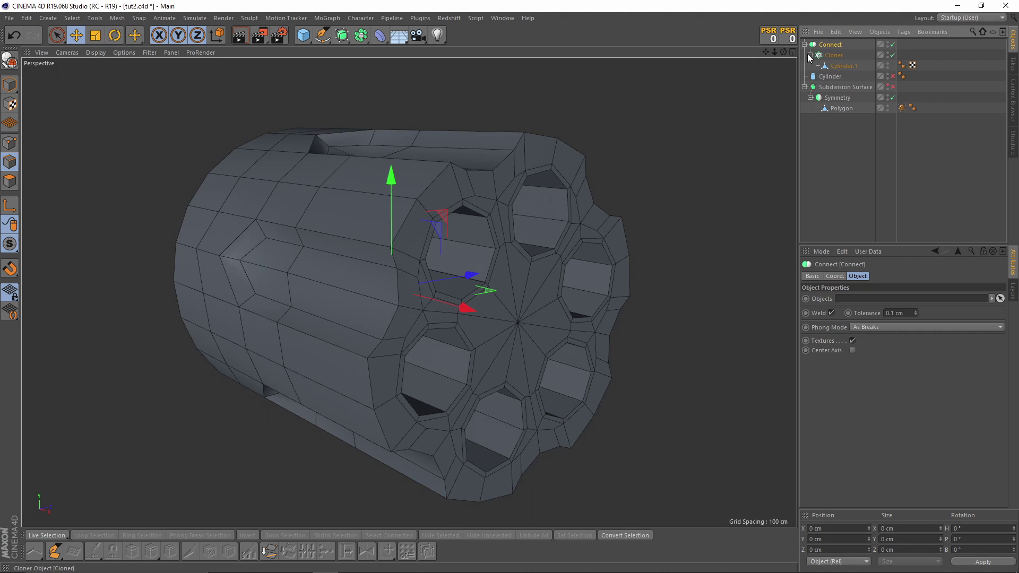
{"action": "key", "text": "ctrl+z"}
{"action": "left_click", "coordinate": [360, 36]}
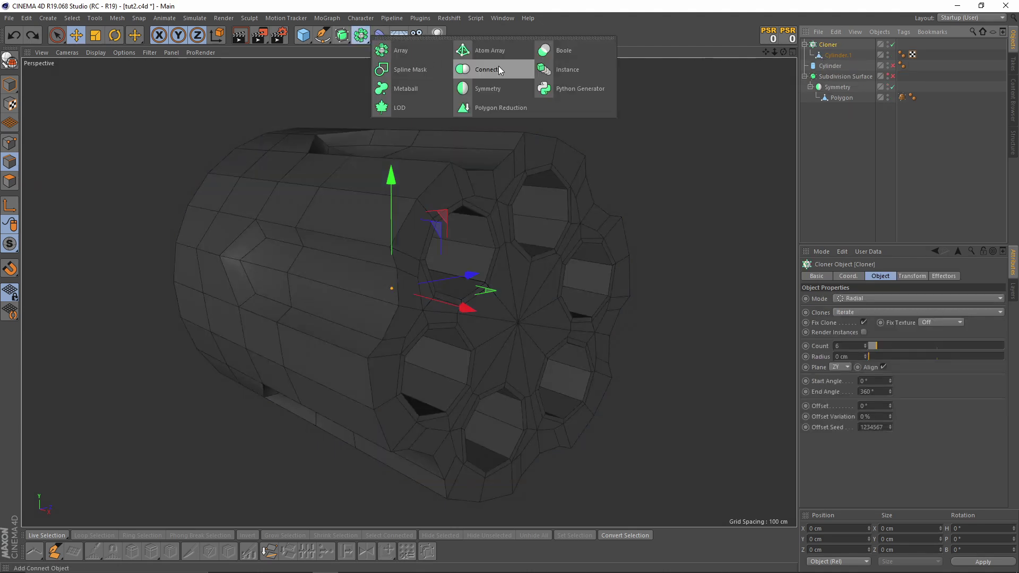
{"action": "left_click", "coordinate": [499, 68], "text": "alt"}
- Orbit and zoom to inspect the drum's end cap
{"action": "left_click_drag", "start_coordinate": [495, 269], "coordinate": [449, 273], "text": "alt"}
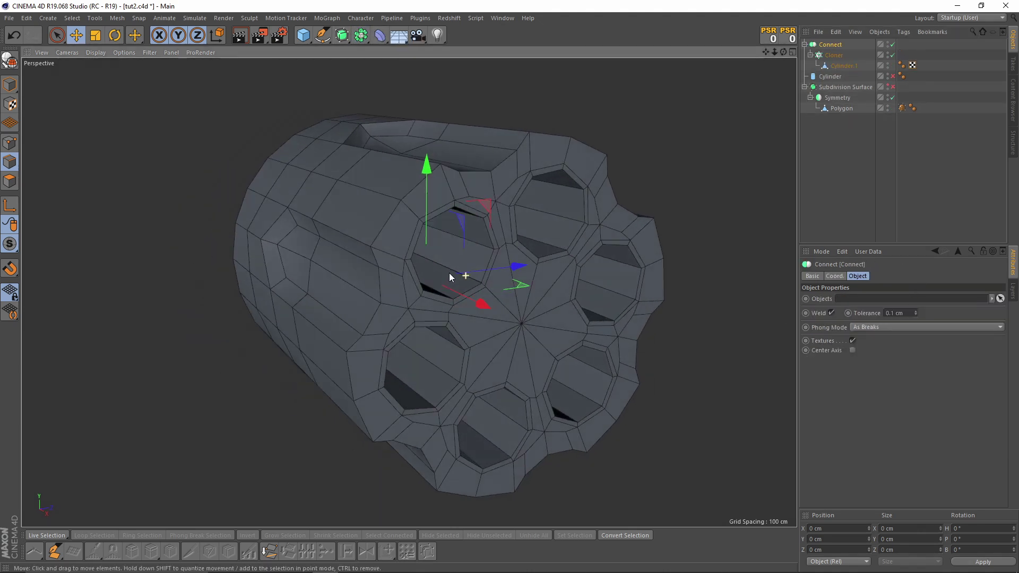
{"action": "scroll", "coordinate": [556, 205], "scroll_direction": "up", "scroll_amount": 3}
{"action": "scroll", "coordinate": [454, 345], "scroll_direction": "up", "scroll_amount": 1}
{"action": "left_click_drag", "start_coordinate": [454, 345], "coordinate": [482, 364], "text": "alt"}
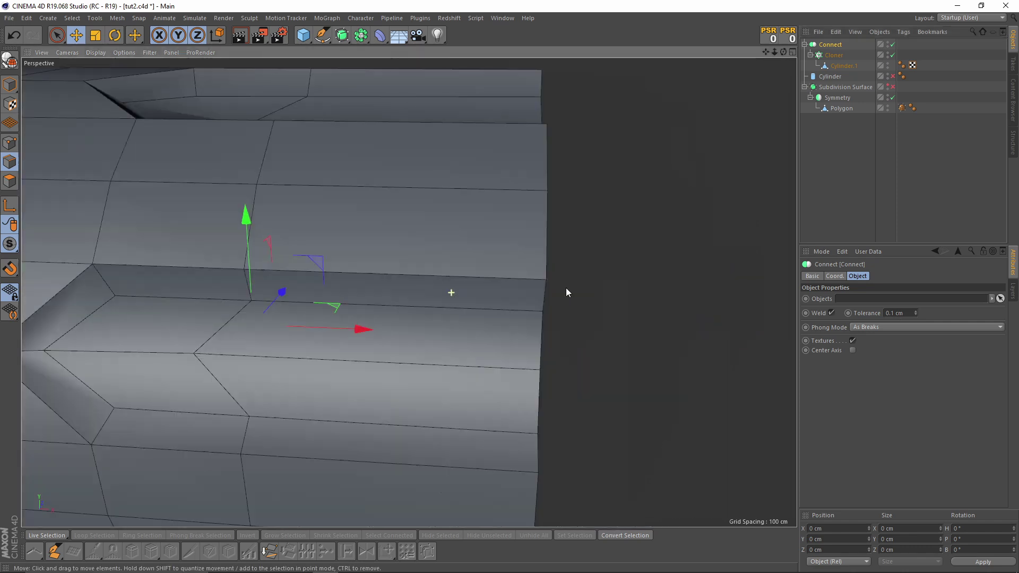
{"action": "scroll", "coordinate": [566, 288], "scroll_direction": "down", "scroll_amount": 5}
{"action": "left_click_drag", "start_coordinate": [546, 309], "coordinate": [585, 301], "text": "alt"}
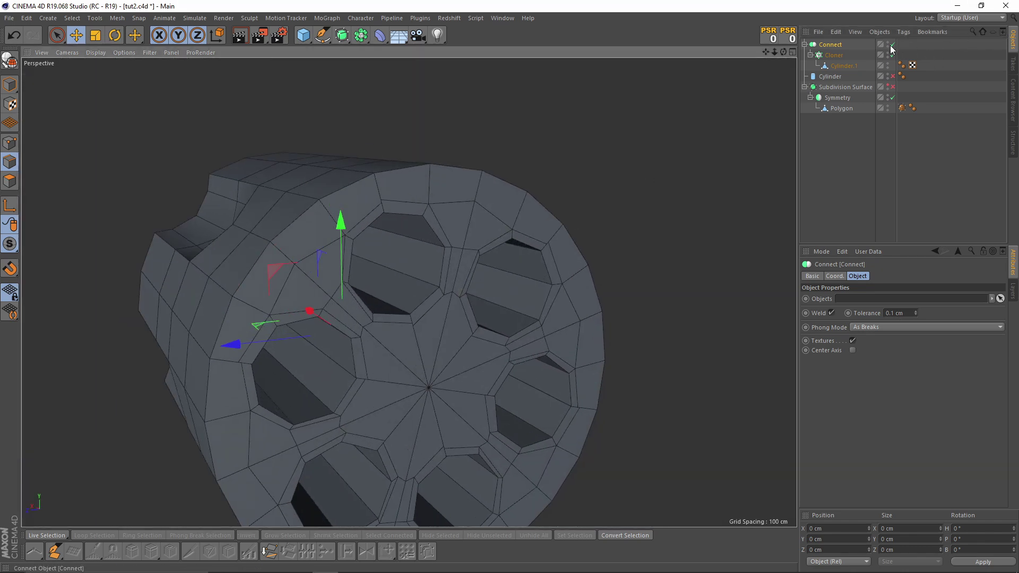
- Toggle the Connect object, set its weld tolerance to 1 cm, and inspect the fused end cap
{"action": "left_click", "coordinate": [893, 45]}
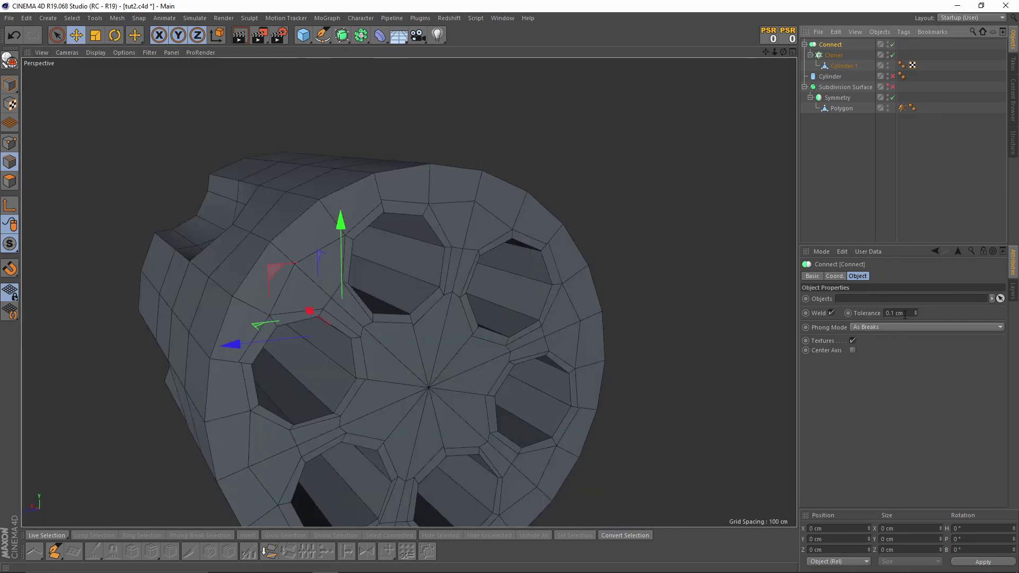
{"action": "left_click", "coordinate": [906, 314]}
{"action": "type", "text": "1"}
{"action": "key", "text": "Return"}
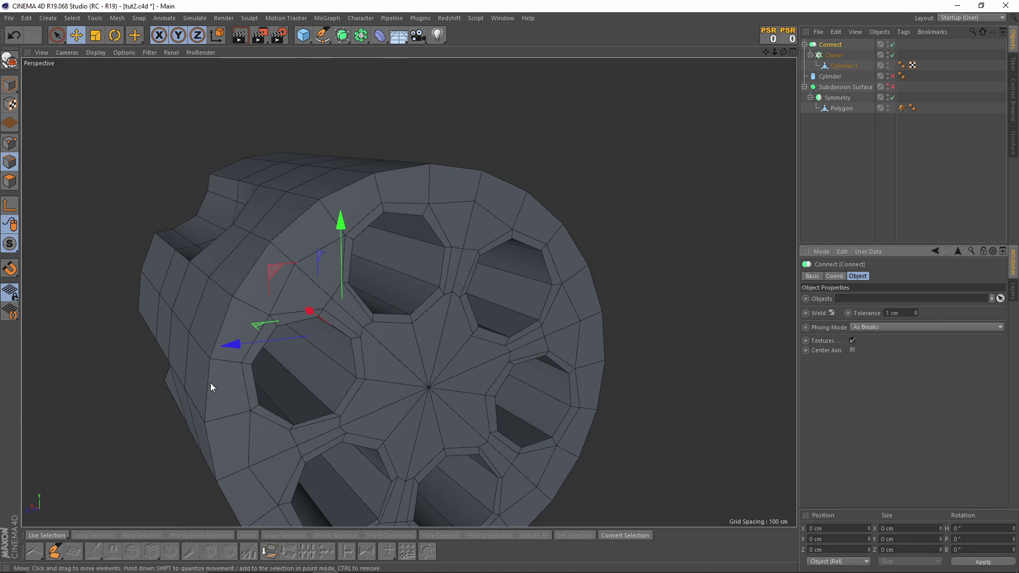
{"action": "scroll", "coordinate": [339, 322], "scroll_direction": "up", "scroll_amount": 3}
{"action": "scroll", "coordinate": [340, 323], "scroll_direction": "up", "scroll_amount": 3}
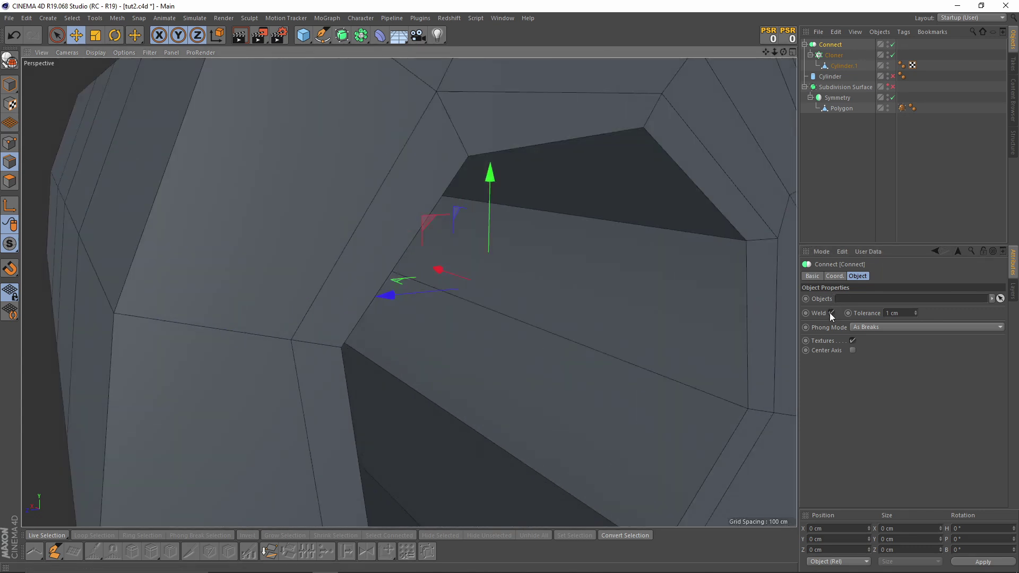
{"action": "scroll", "coordinate": [528, 346], "scroll_direction": "down", "scroll_amount": 3}
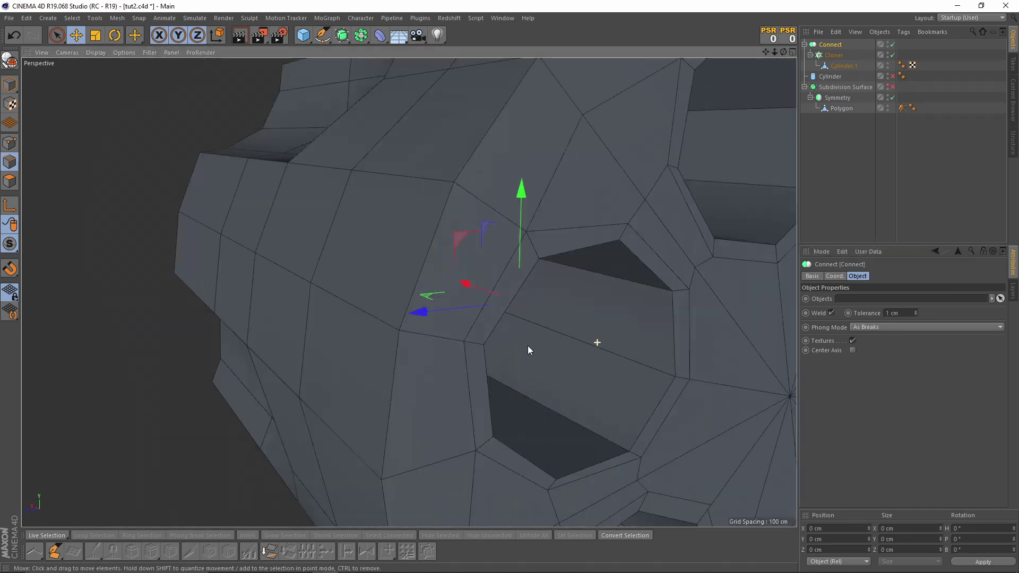
{"action": "scroll", "coordinate": [528, 346], "scroll_direction": "down", "scroll_amount": 3}
{"action": "mouse_move", "coordinate": [441, 285]}
{"action": "left_mouse_down", "text": "alt"}
{"action": "mouse_move", "coordinate": [467, 304]}
{"action": "mouse_move", "coordinate": [498, 276]}
{"action": "mouse_move", "coordinate": [552, 297]}
{"action": "left_mouse_up", "text": "alt"}
- Make Connect editable, select all points and Optimize, merging 424 points down to 400
{"action": "key", "text": "c"}
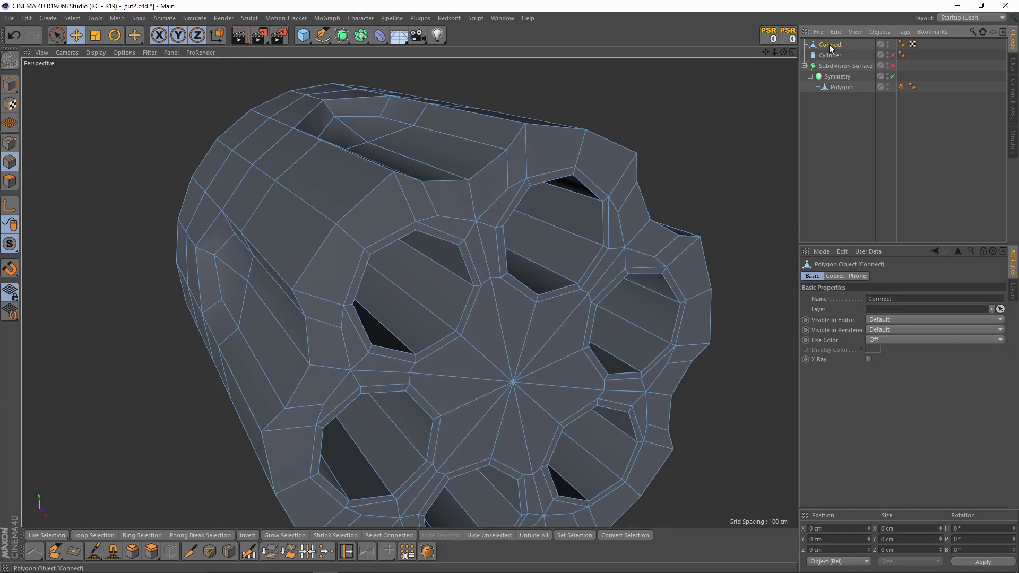
{"action": "left_click_drag", "start_coordinate": [568, 228], "coordinate": [451, 187], "text": "alt"}
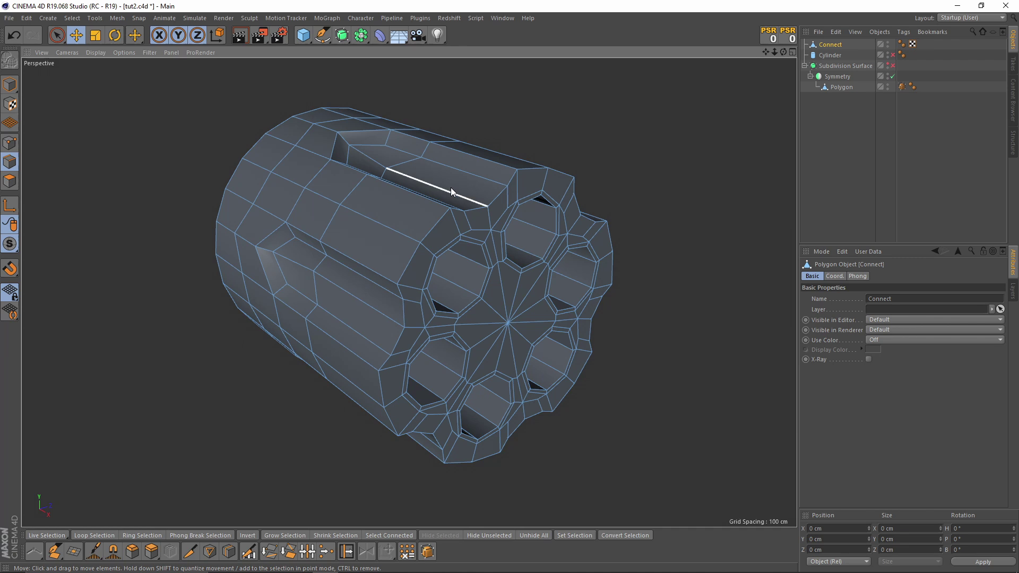
{"action": "left_click", "coordinate": [16, 144]}
{"action": "key", "text": "ctrl+a"}
{"action": "mouse_move", "coordinate": [509, 318]}
{"action": "left_mouse_down", "text": "alt"}
{"action": "mouse_move", "coordinate": [541, 322]}
{"action": "mouse_move", "coordinate": [534, 295]}
{"action": "left_mouse_up", "text": "alt"}
{"action": "scroll", "coordinate": [540, 322], "scroll_direction": "up", "scroll_amount": 2}
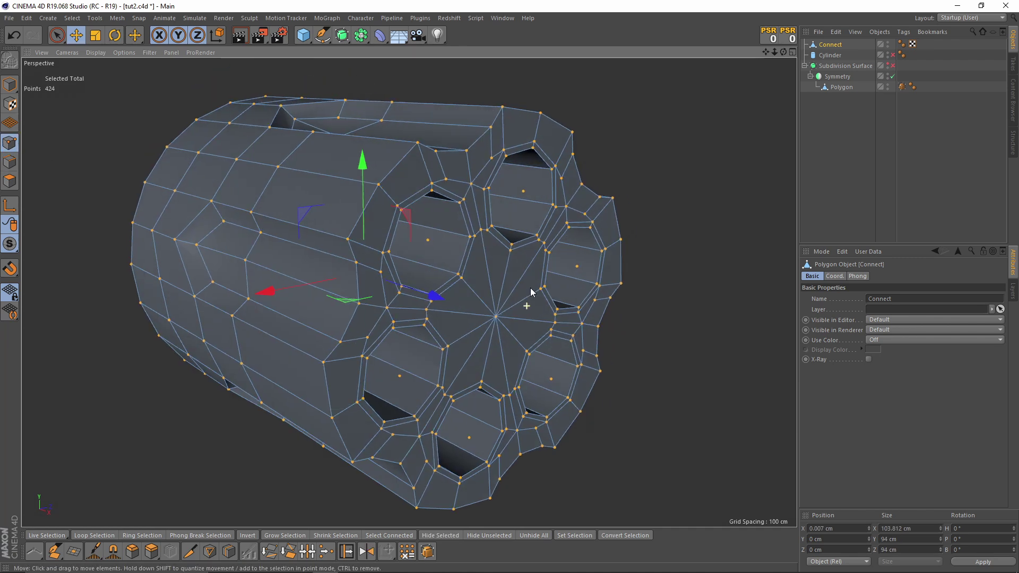
{"action": "right_click", "coordinate": [594, 270]}
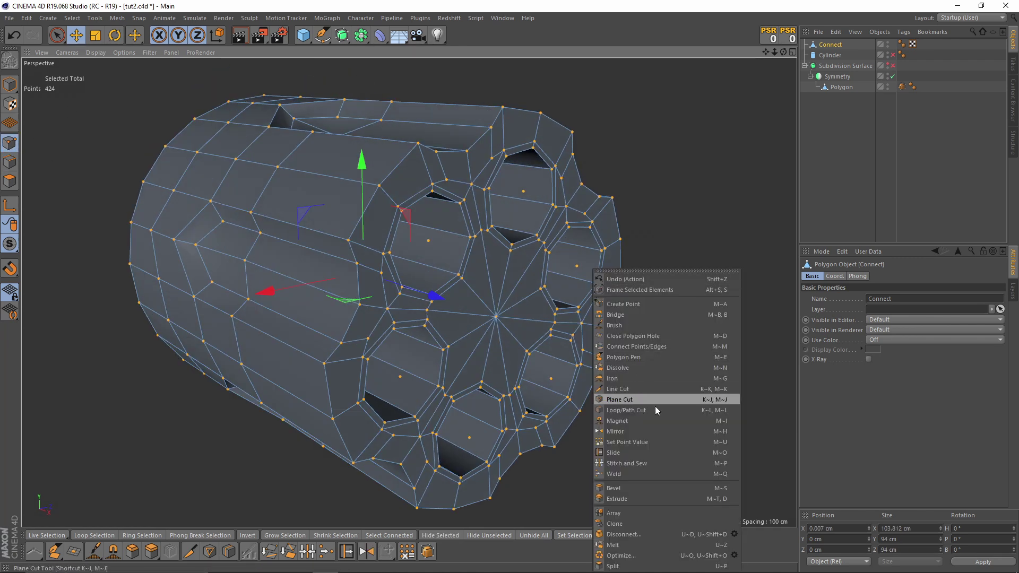
{"action": "left_click", "coordinate": [621, 555]}
{"action": "left_click_drag", "start_coordinate": [552, 421], "coordinate": [813, 123], "text": "alt"}
{"action": "mouse_move", "coordinate": [726, 113]}
{"action": "left_mouse_down", "text": "alt"}
{"action": "mouse_move", "coordinate": [569, 200]}
{"action": "mouse_move", "coordinate": [673, 84]}
{"action": "left_mouse_up", "text": "alt"}
- Preview the smoothing, then wrap the mesh in a new Subdivision Surface
{"action": "key", "text": "q"}
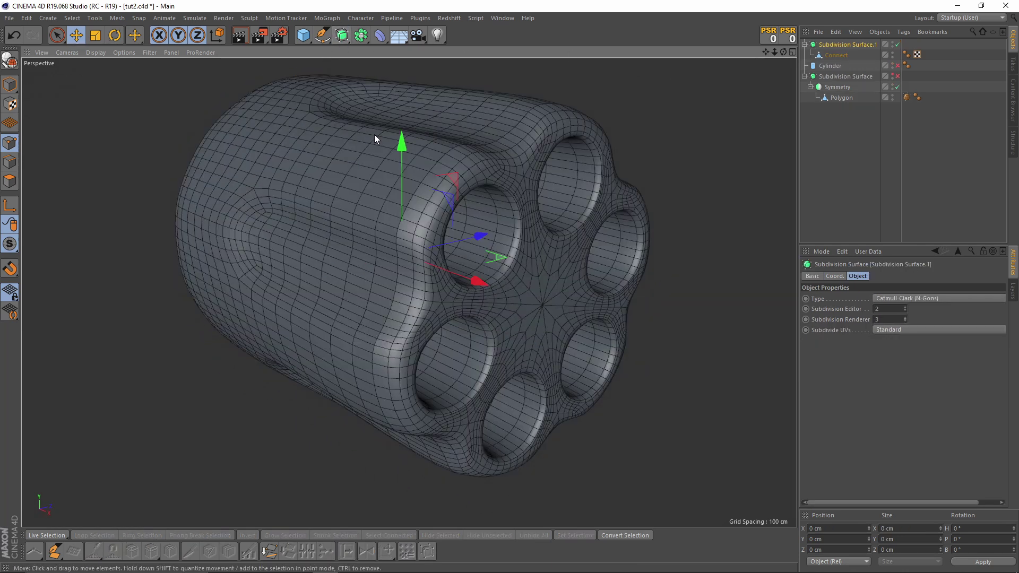
{"action": "mouse_move", "coordinate": [374, 135]}
{"action": "left_mouse_down", "text": "alt"}
{"action": "mouse_move", "coordinate": [454, 197]}
{"action": "mouse_move", "coordinate": [505, 209]}
{"action": "left_mouse_up", "text": "alt"}
{"action": "key", "text": "q"}
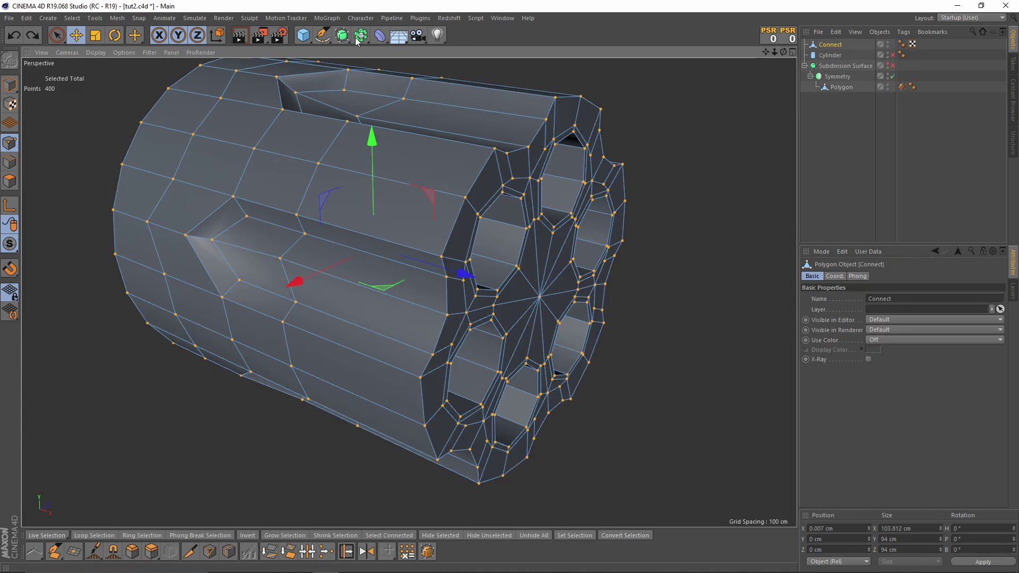
{"action": "left_click_drag", "start_coordinate": [341, 35], "coordinate": [412, 52]}
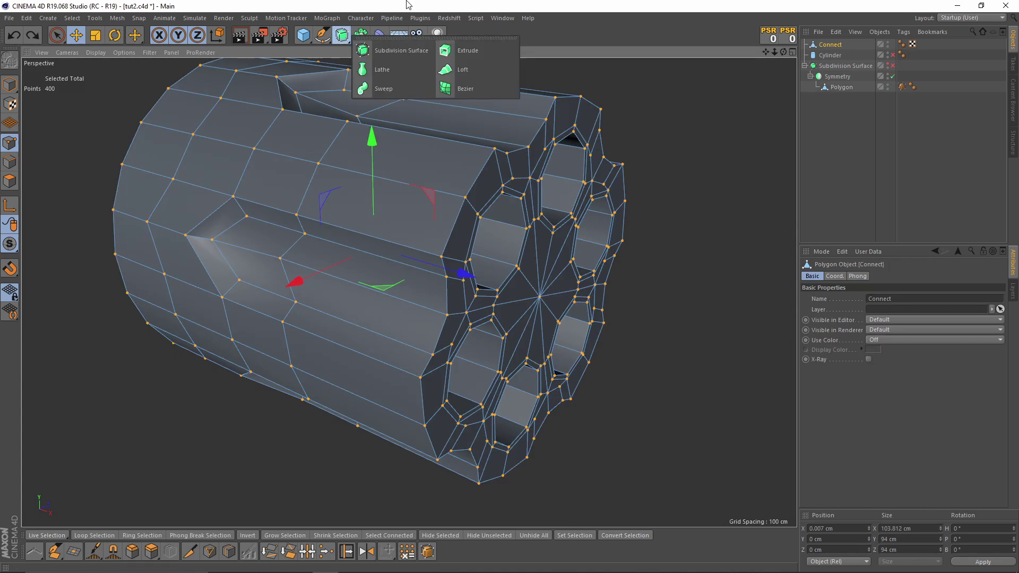
{"action": "left_click", "coordinate": [419, 56], "text": "alt"}
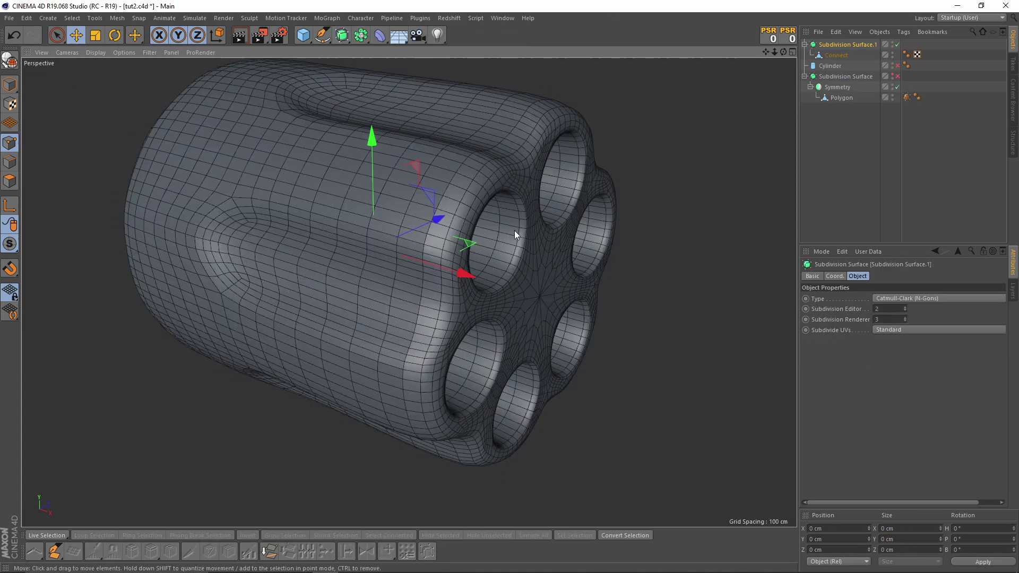
- Set the subdivision type to OpenSubdiv Catmull-Clark with editor subdivision 4
{"action": "left_click", "coordinate": [900, 298]}
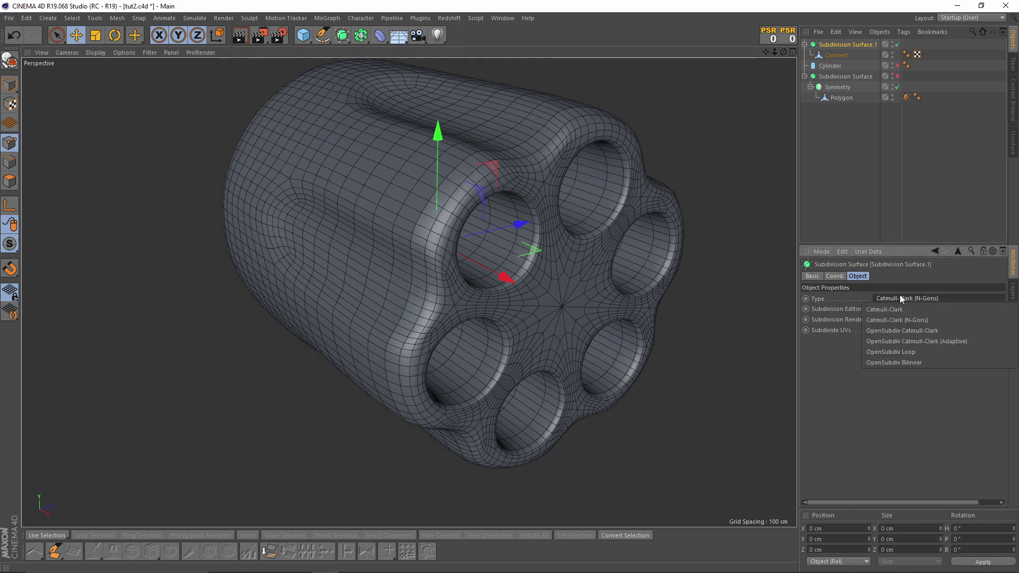
{"action": "left_click", "coordinate": [900, 333]}
{"action": "left_click_drag", "start_coordinate": [569, 254], "coordinate": [531, 249], "text": "alt"}
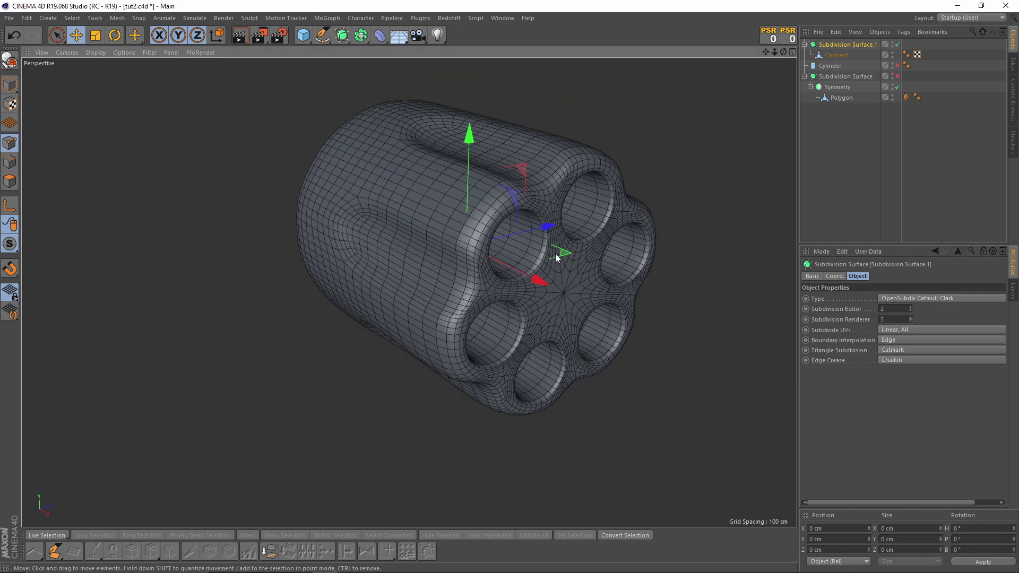
{"action": "type", "text": "4"}
{"action": "key", "text": "Return"}
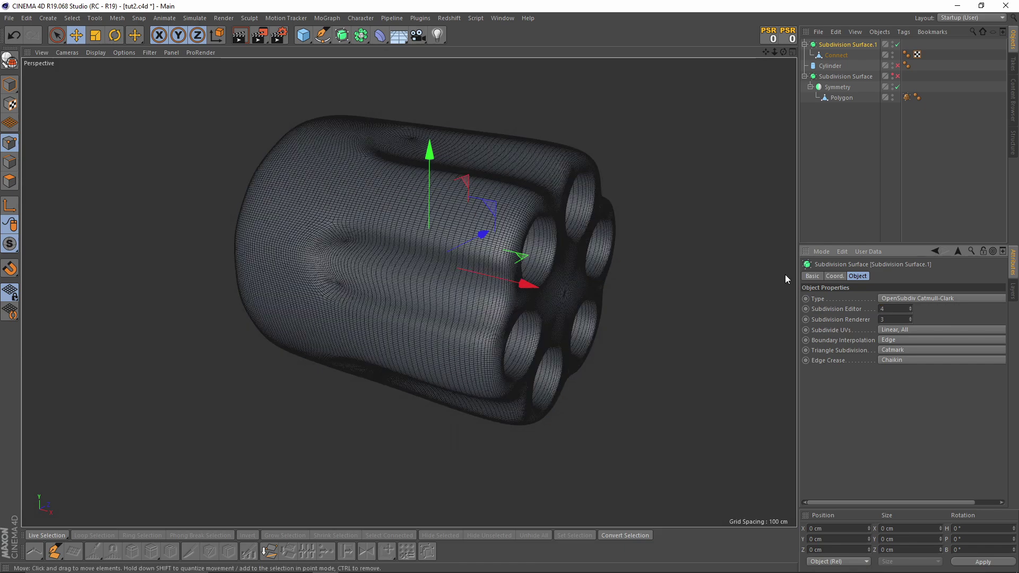
{"action": "mouse_move", "coordinate": [785, 275]}
{"action": "left_mouse_down", "text": "alt"}
{"action": "mouse_move", "coordinate": [613, 233]}
{"action": "mouse_move", "coordinate": [626, 228]}
{"action": "mouse_move", "coordinate": [555, 240]}
{"action": "mouse_move", "coordinate": [455, 287]}
{"action": "mouse_move", "coordinate": [544, 251]}
{"action": "mouse_move", "coordinate": [766, 107]}
{"action": "left_mouse_up", "text": "alt"}
{"action": "left_click", "coordinate": [830, 55]}
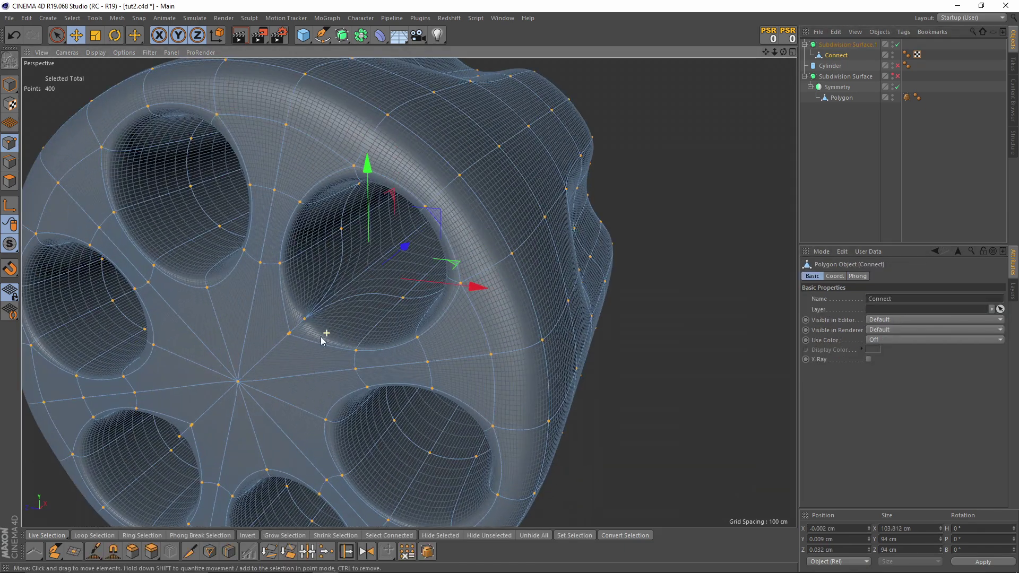
- Turn off smoothing, zoom in and box-select two neighbouring end-cap points
{"action": "key", "text": "q"}
{"action": "scroll", "coordinate": [282, 312], "scroll_direction": "up", "scroll_amount": 3}
{"action": "scroll", "coordinate": [408, 286], "scroll_direction": "up", "scroll_amount": 2}
{"action": "scroll", "coordinate": [408, 285], "scroll_direction": "up", "scroll_amount": 2}
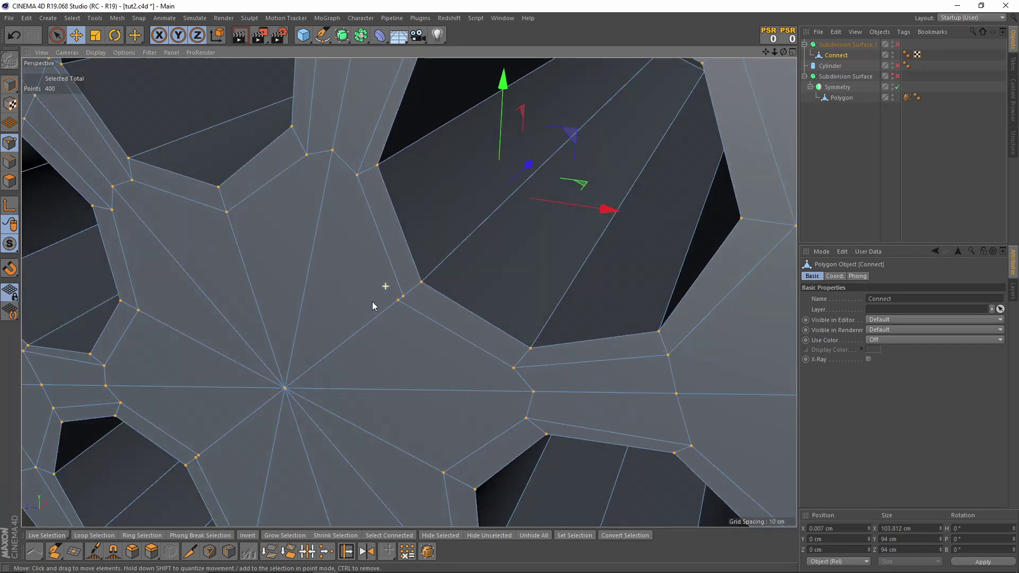
{"action": "scroll", "coordinate": [380, 285], "scroll_direction": "up", "scroll_amount": 2}
{"action": "key", "text": "9"}
{"action": "key", "text": "0"}
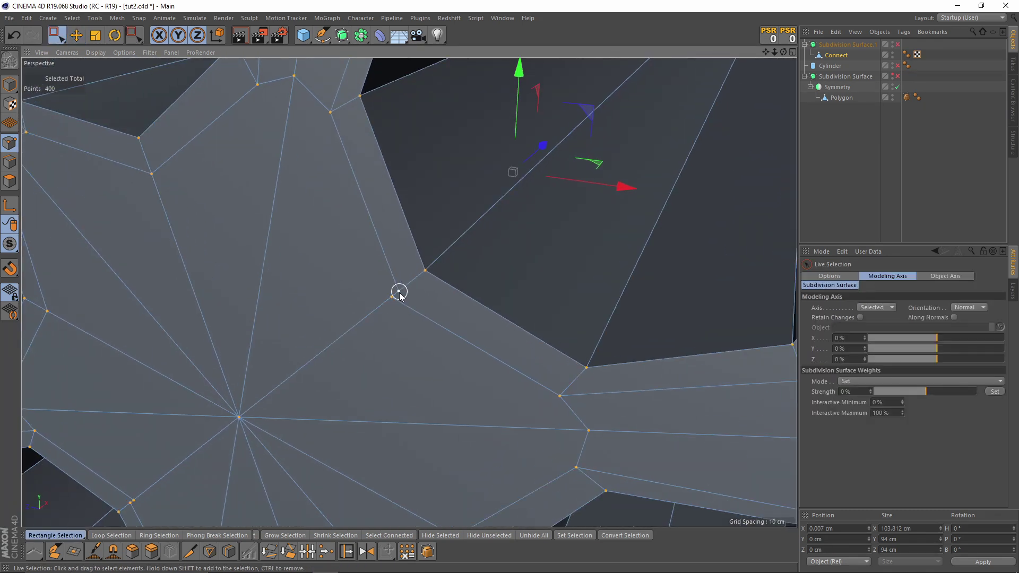
{"action": "scroll", "coordinate": [403, 306], "scroll_direction": "down", "scroll_amount": 2}
{"action": "scroll", "coordinate": [396, 303], "scroll_direction": "down", "scroll_amount": 2}
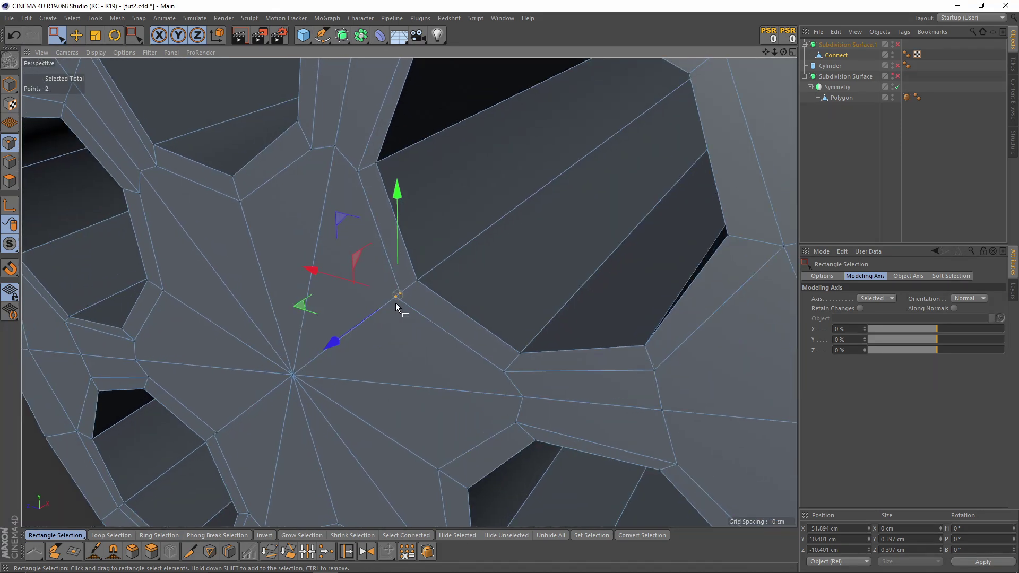
- Weld the two selected points into one and orbit to check the cap
{"action": "key", "text": "m"}
{"action": "key", "text": "q"}
{"action": "left_click", "coordinate": [396, 304]}
{"action": "scroll", "coordinate": [400, 294], "scroll_direction": "up", "scroll_amount": 2}
{"action": "scroll", "coordinate": [381, 306], "scroll_direction": "down", "scroll_amount": 2}
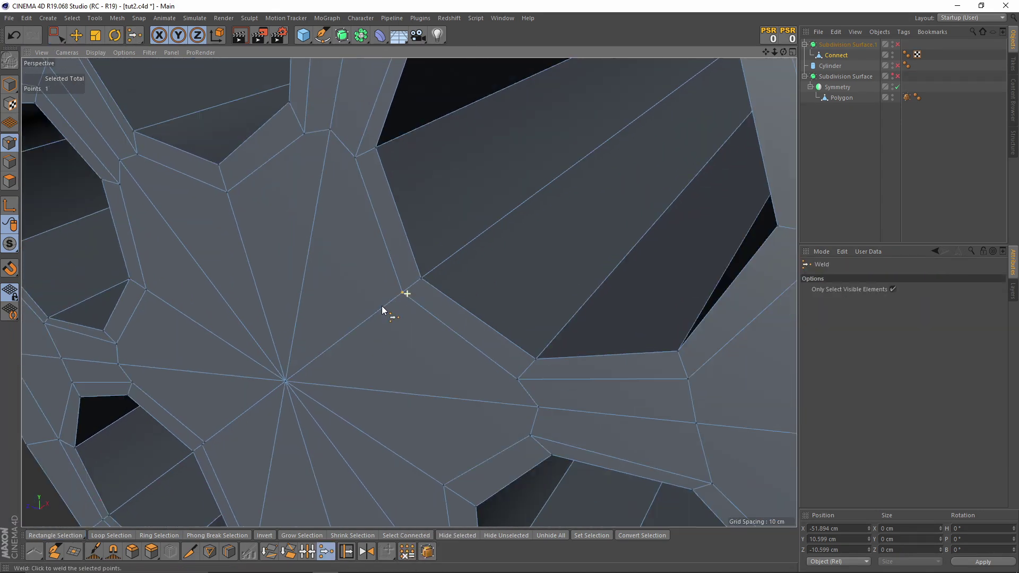
{"action": "middle_click_drag", "start_coordinate": [381, 306], "coordinate": [427, 259], "text": "alt"}
{"action": "mouse_move", "coordinate": [378, 359]}
{"action": "left_mouse_down", "text": "alt"}
{"action": "mouse_move", "coordinate": [323, 262]}
{"action": "mouse_move", "coordinate": [365, 278]}
{"action": "mouse_move", "coordinate": [345, 277]}
{"action": "mouse_move", "coordinate": [314, 308]}
{"action": "mouse_move", "coordinate": [153, 216]}
{"action": "left_mouse_up", "text": "alt"}
- Switch to Edge mode and select the front cap's rim edge loop
{"action": "key", "text": "q"}
{"action": "left_click", "coordinate": [10, 166]}
{"action": "key", "text": "h"}
{"action": "key", "text": "e"}
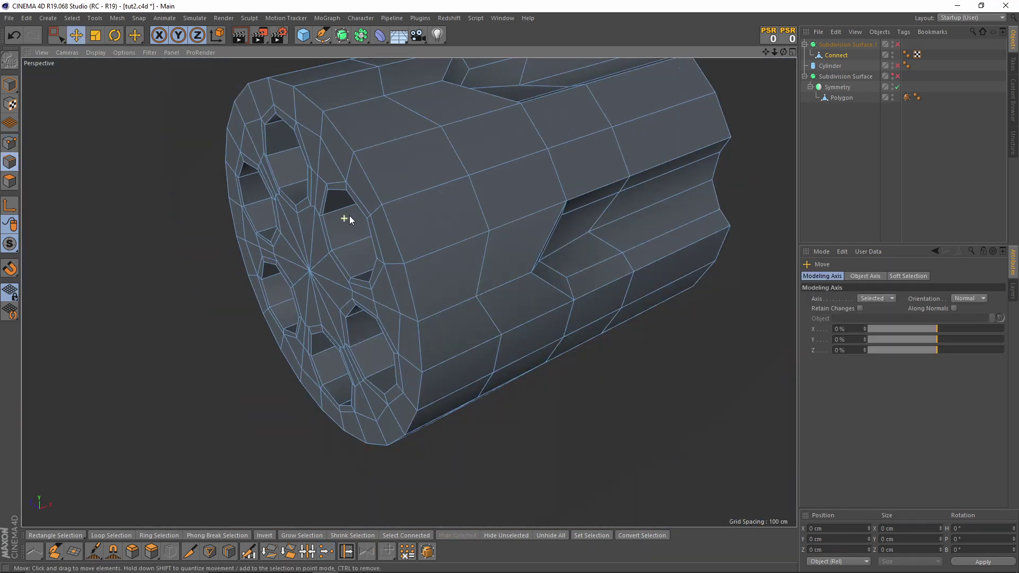
{"action": "left_click", "coordinate": [391, 235]}
{"action": "left_click", "coordinate": [391, 238]}
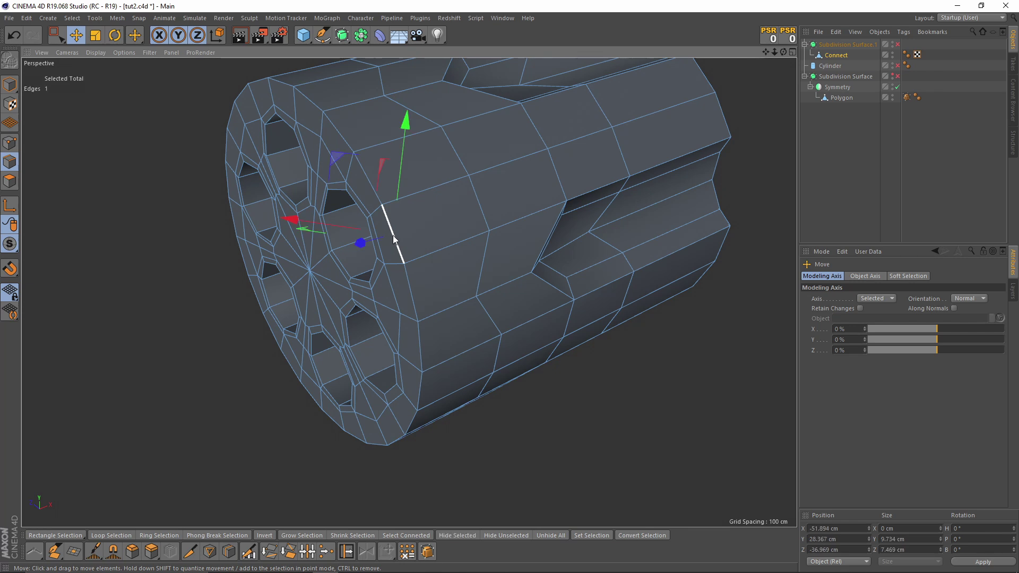
{"action": "double_click", "coordinate": [377, 187]}
{"action": "left_click_drag", "start_coordinate": [409, 212], "coordinate": [381, 210], "text": "alt"}
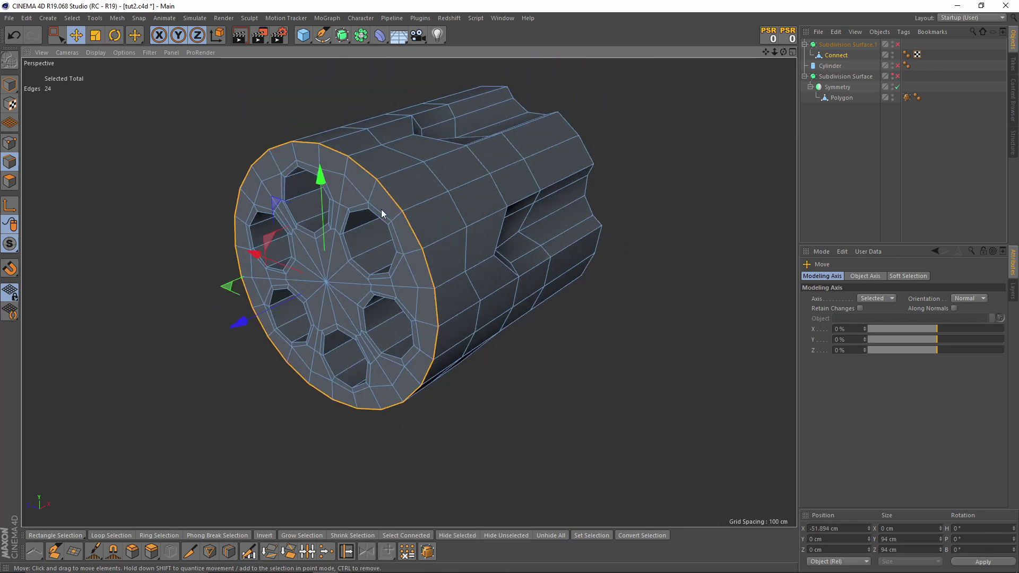
{"action": "scroll", "coordinate": [381, 209], "scroll_direction": "up", "scroll_amount": 3}
- Add the chamber-hole edge loops on both caps using Loop Selection
{"action": "double_click", "coordinate": [350, 213], "text": "shift"}
{"action": "key", "text": "u"}
{"action": "key", "text": "l"}
{"action": "left_click", "coordinate": [240, 149], "text": "shift"}
{"action": "left_click", "coordinate": [227, 367], "text": "shift"}
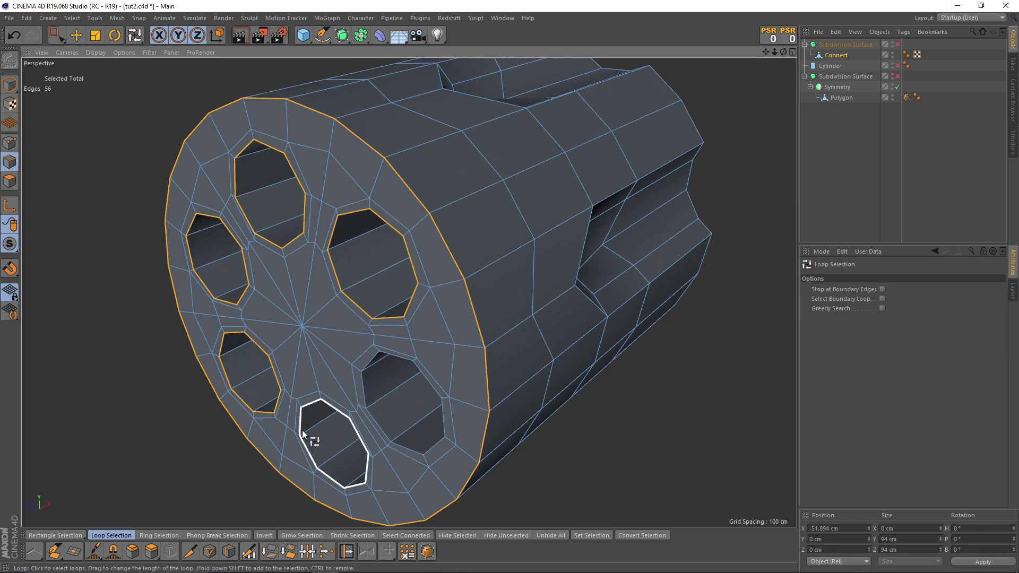
{"action": "left_click", "coordinate": [302, 430], "text": "shift"}
{"action": "left_click", "coordinate": [417, 453], "text": "shift"}
{"action": "left_click_drag", "start_coordinate": [416, 453], "coordinate": [515, 292], "text": "alt"}
{"action": "left_click", "coordinate": [515, 292], "text": "shift"}
{"action": "left_click", "coordinate": [561, 403], "text": "shift"}
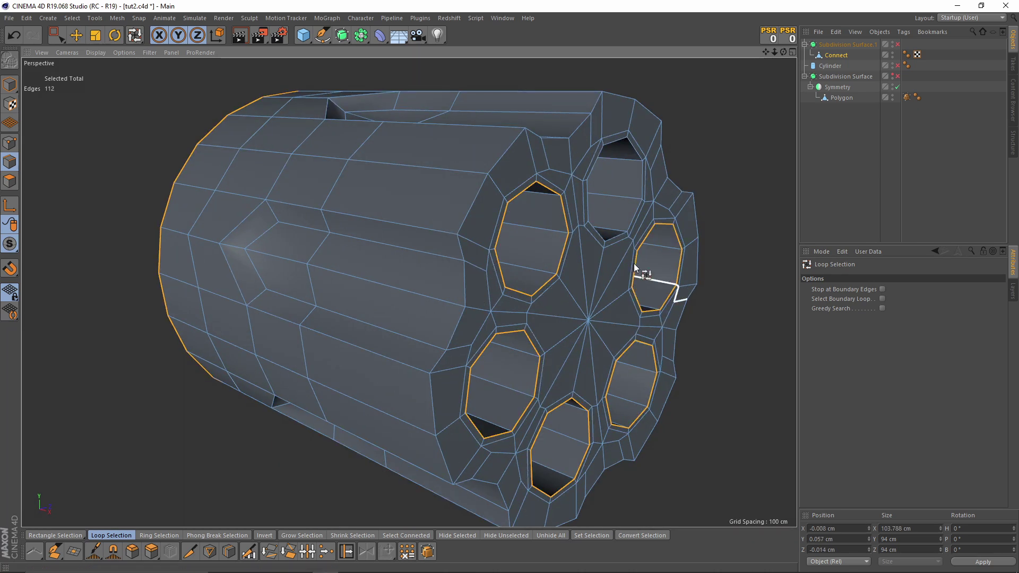
{"action": "left_click", "coordinate": [634, 263], "text": "shift"}
- Add each flute's outline loop and orbit to check the 192-edge selection
{"action": "key", "text": "e"}
{"action": "mouse_move", "coordinate": [328, 251]}
{"action": "left_mouse_down", "text": "alt"}
{"action": "mouse_move", "coordinate": [258, 330]}
{"action": "mouse_move", "coordinate": [456, 239]}
{"action": "left_mouse_up", "text": "alt"}
{"action": "double_click", "coordinate": [258, 330], "text": "shift"}
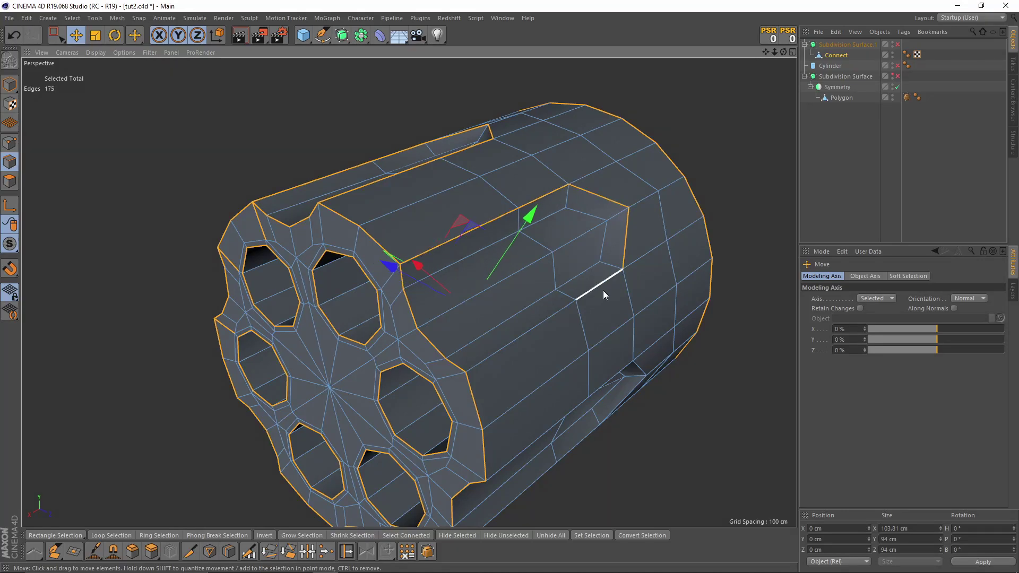
{"action": "double_click", "coordinate": [603, 291], "text": "shift"}
{"action": "left_click_drag", "start_coordinate": [603, 291], "coordinate": [455, 236], "text": "alt"}
{"action": "double_click", "coordinate": [486, 347], "text": "shift"}
{"action": "left_click_drag", "start_coordinate": [486, 346], "coordinate": [447, 334], "text": "alt"}
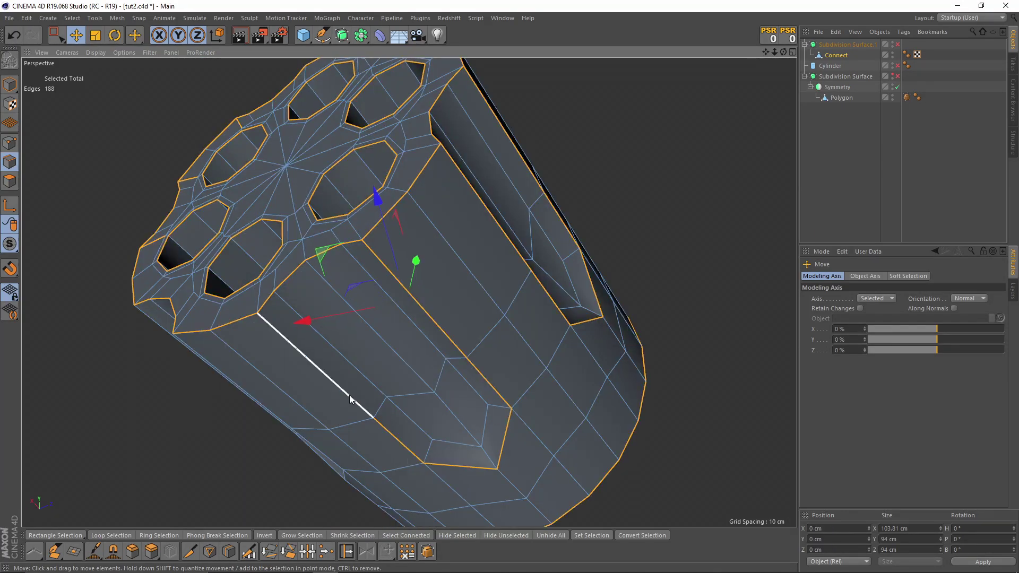
{"action": "left_click_drag", "start_coordinate": [349, 395], "coordinate": [399, 366], "text": "alt"}
{"action": "mouse_move", "coordinate": [247, 282]}
{"action": "left_mouse_down", "text": "alt"}
{"action": "mouse_move", "coordinate": [524, 175]}
{"action": "mouse_move", "coordinate": [566, 286]}
{"action": "mouse_move", "coordinate": [541, 304]}
{"action": "mouse_move", "coordinate": [573, 201]}
{"action": "mouse_move", "coordinate": [637, 175]}
{"action": "left_mouse_up", "text": "alt"}
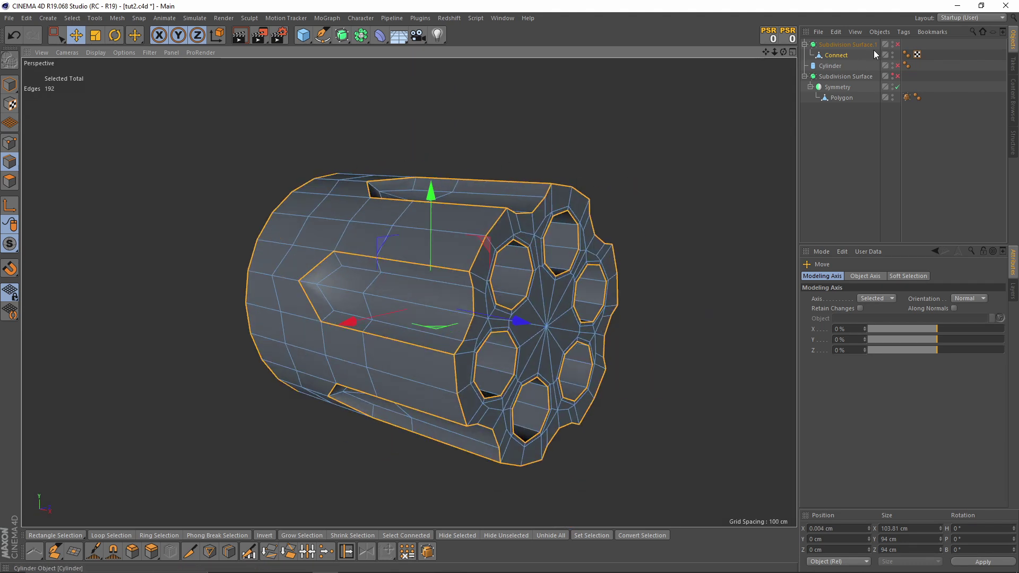
- Re-enable smoothing and apply a 75% subdivision weight to the selected edges
{"action": "left_click", "coordinate": [897, 44]}
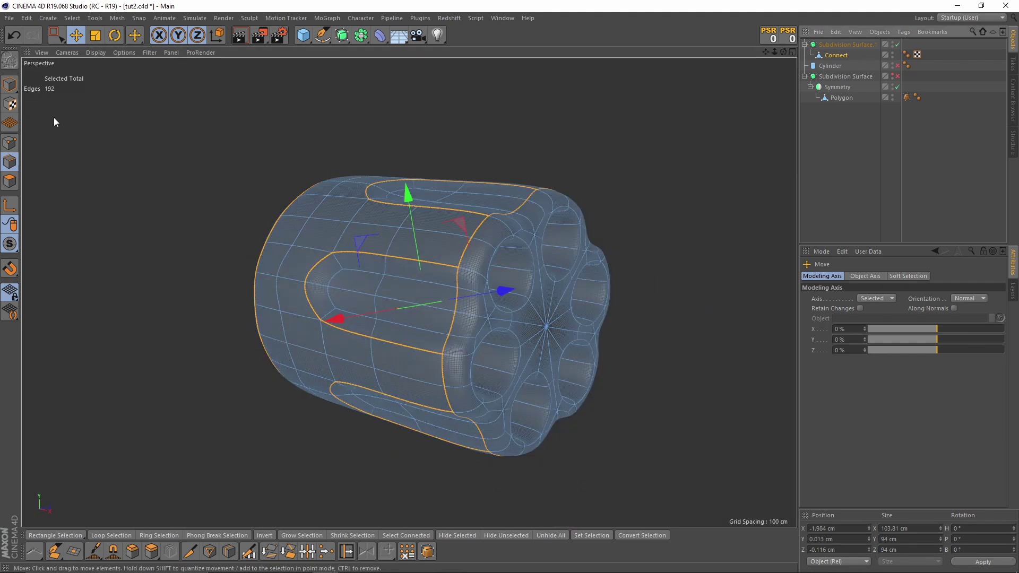
{"action": "left_click", "coordinate": [62, 40]}
{"action": "left_click", "coordinate": [100, 49]}
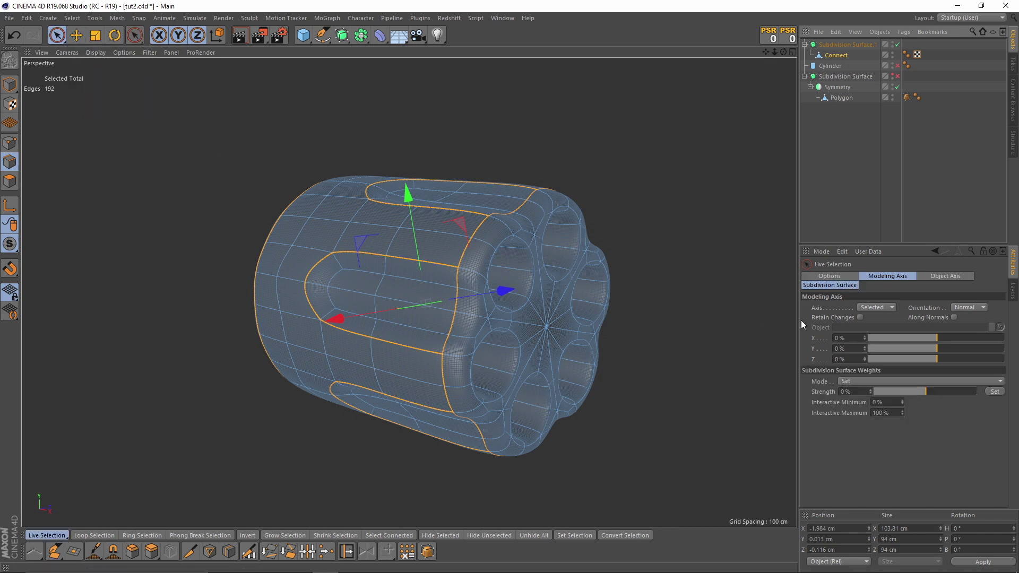
{"action": "left_click", "coordinate": [818, 286]}
{"action": "left_click", "coordinate": [994, 320]}
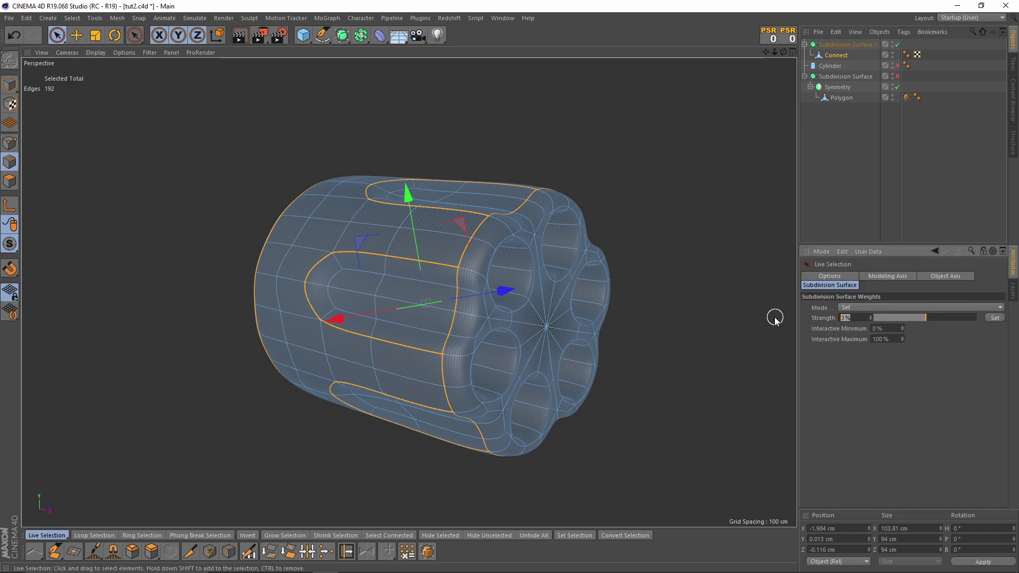
{"action": "type", "text": "75"}
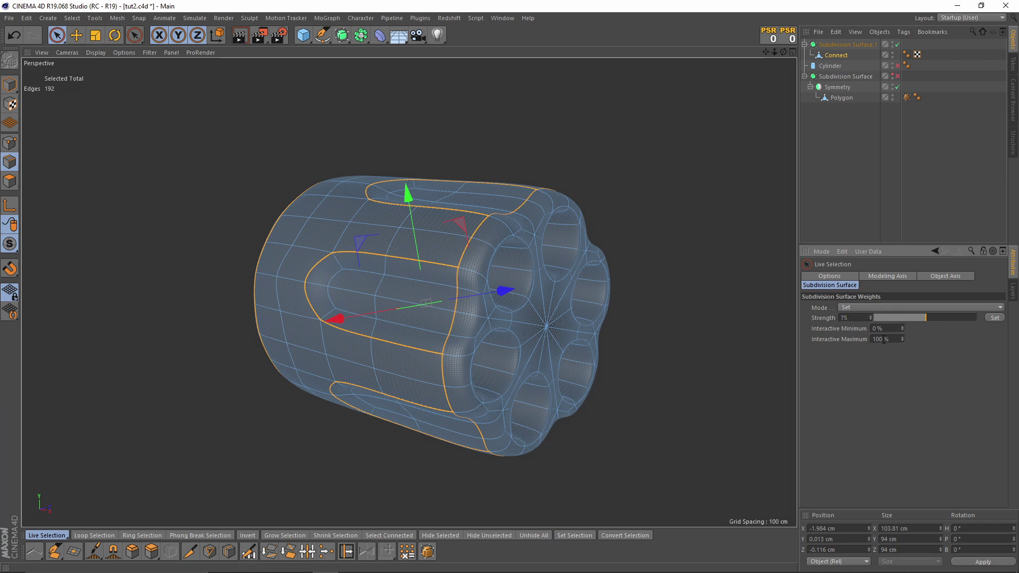
{"action": "left_click", "coordinate": [995, 318]}
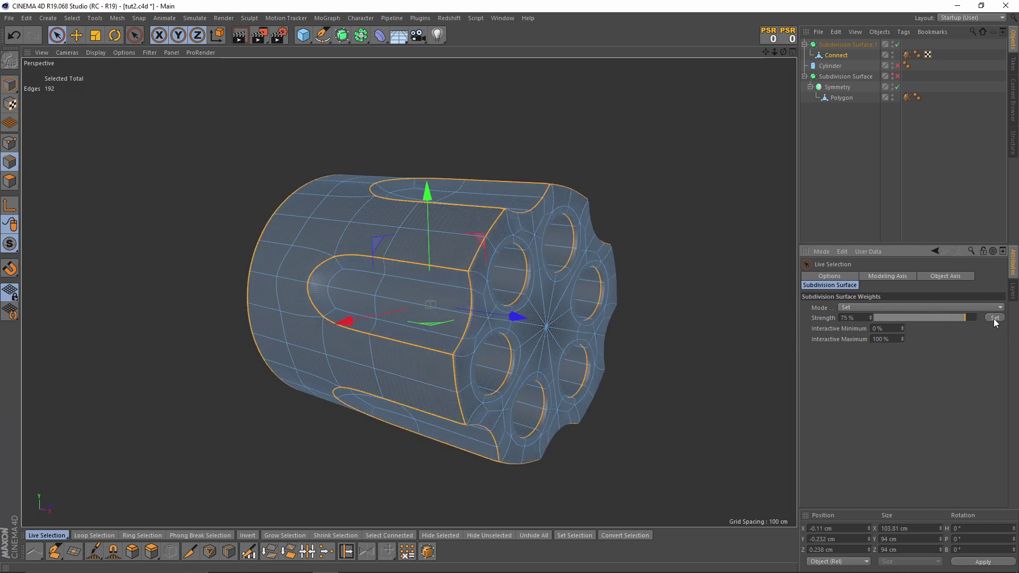
{"action": "scroll", "coordinate": [462, 282], "scroll_direction": "down", "scroll_amount": 3}
{"action": "mouse_move", "coordinate": [462, 282]}
{"action": "left_mouse_down", "text": "alt"}
{"action": "mouse_move", "coordinate": [573, 288]}
{"action": "mouse_move", "coordinate": [605, 256]}
{"action": "mouse_move", "coordinate": [642, 286]}
{"action": "mouse_move", "coordinate": [587, 362]}
{"action": "mouse_move", "coordinate": [414, 289]}
{"action": "mouse_move", "coordinate": [373, 257]}
{"action": "mouse_move", "coordinate": [415, 241]}
{"action": "mouse_move", "coordinate": [495, 264]}
{"action": "mouse_move", "coordinate": [653, 252]}
{"action": "mouse_move", "coordinate": [473, 302]}
{"action": "mouse_move", "coordinate": [535, 285]}
{"action": "mouse_move", "coordinate": [512, 277]}
{"action": "left_mouse_up", "text": "alt"}
- Uncheck Angle Limit on the cylinder's Phong tag
{"action": "scroll", "coordinate": [430, 306], "scroll_direction": "up", "scroll_amount": 3}
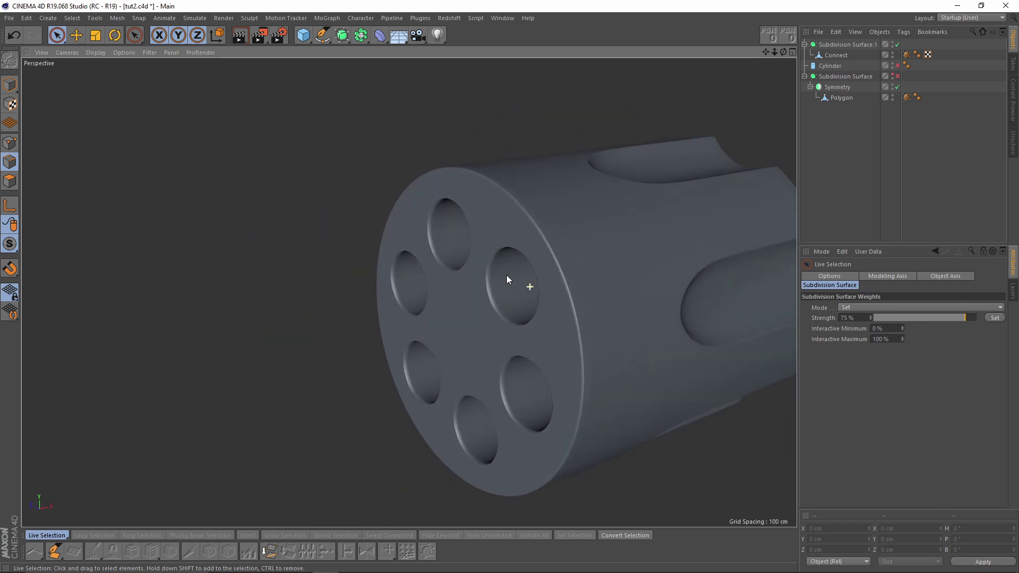
{"action": "left_click", "coordinate": [917, 56]}
{"action": "left_click", "coordinate": [862, 298]}
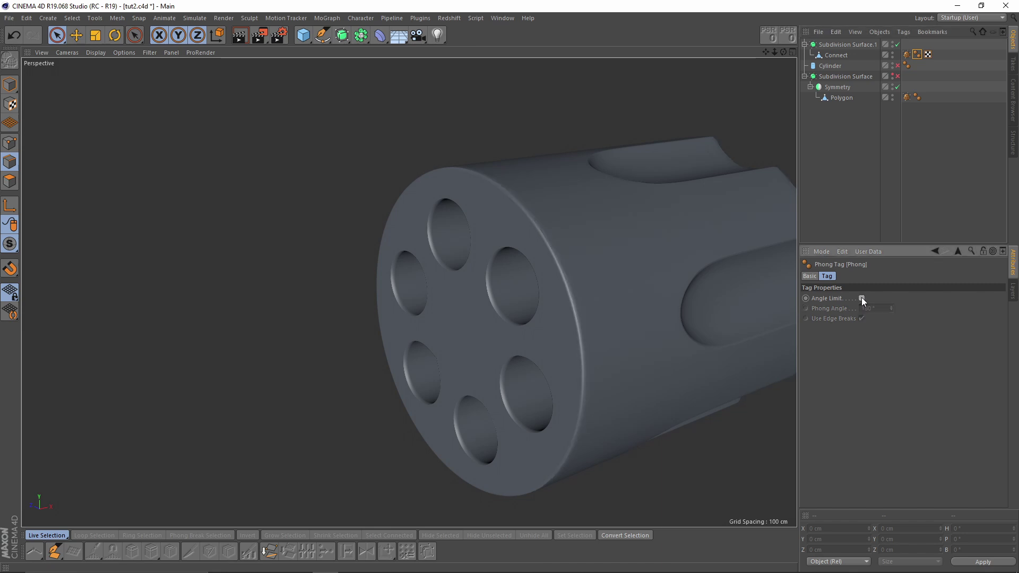
{"action": "mouse_move", "coordinate": [493, 286]}
{"action": "left_mouse_down", "text": "alt"}
{"action": "mouse_move", "coordinate": [450, 284]}
{"action": "mouse_move", "coordinate": [429, 299]}
{"action": "mouse_move", "coordinate": [483, 329]}
{"action": "mouse_move", "coordinate": [372, 244]}
{"action": "mouse_move", "coordinate": [442, 267]}
{"action": "mouse_move", "coordinate": [487, 330]}
{"action": "mouse_move", "coordinate": [746, 120]}
{"action": "left_mouse_up", "text": "alt"}
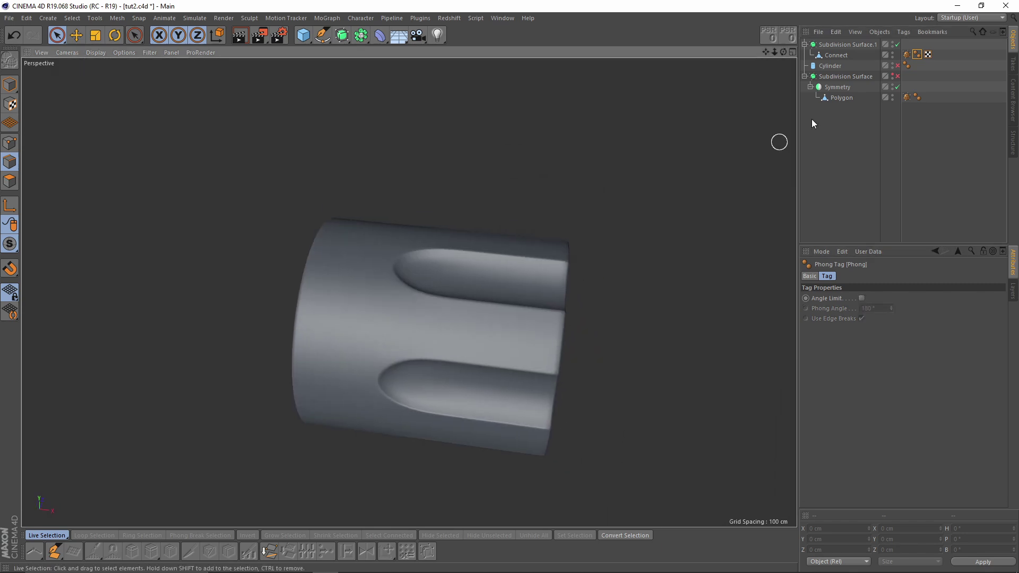
- Reweight the Connect mesh's selected edges to a 50% subdivision weight
{"action": "left_click", "coordinate": [837, 55]}
{"action": "mouse_move", "coordinate": [243, 247]}
{"action": "left_mouse_down", "text": "alt"}
{"action": "mouse_move", "coordinate": [392, 273]}
{"action": "mouse_move", "coordinate": [372, 190]}
{"action": "left_mouse_up", "text": "alt"}
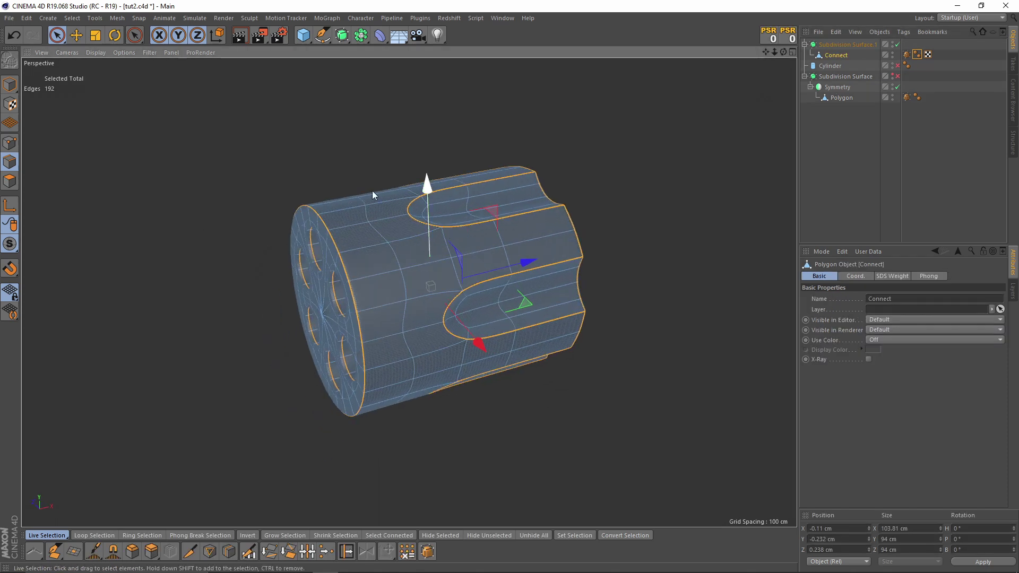
{"action": "left_click", "coordinate": [55, 40]}
{"action": "left_click_drag", "start_coordinate": [858, 318], "coordinate": [810, 314]}
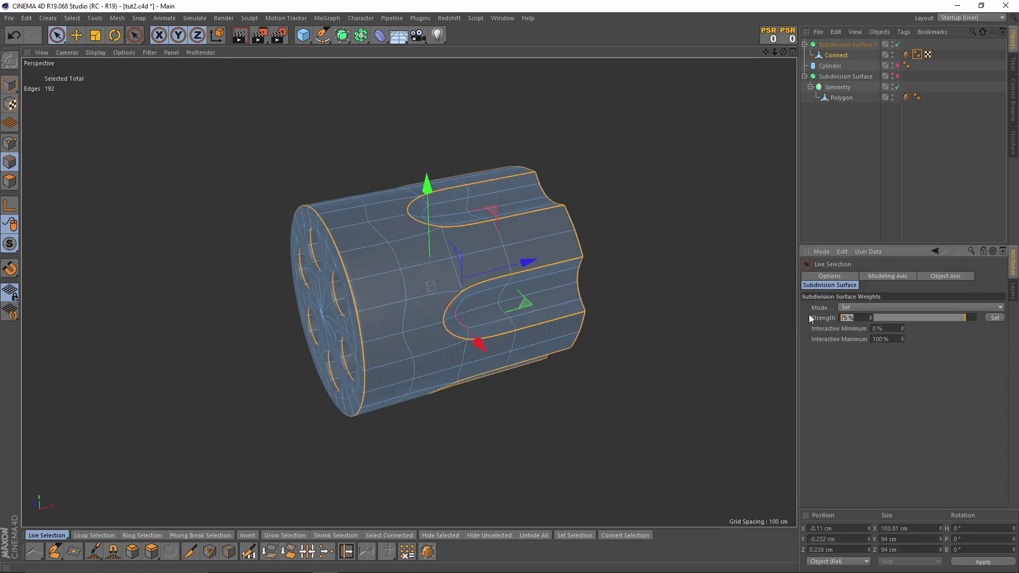
{"action": "type", "text": "50"}
{"action": "left_click", "coordinate": [995, 318]}
{"action": "left_click", "coordinate": [902, 209]}
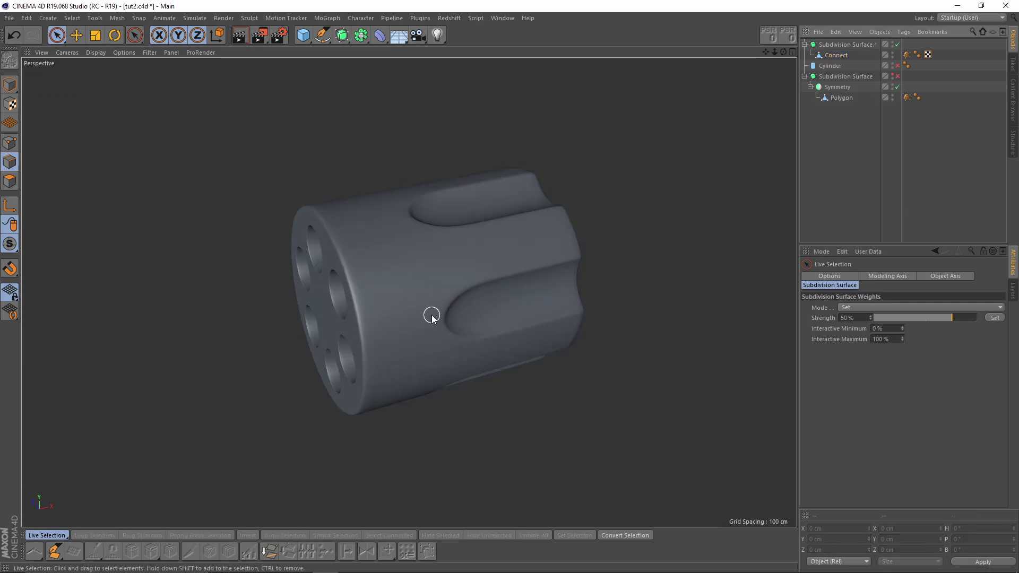
- Inspect the holed end face, toggling selection of the Cylinder and Connect objects
{"action": "mouse_move", "coordinate": [425, 313]}
{"action": "left_mouse_down", "text": "alt"}
{"action": "mouse_move", "coordinate": [326, 297]}
{"action": "mouse_move", "coordinate": [291, 251]}
{"action": "mouse_move", "coordinate": [278, 273]}
{"action": "mouse_move", "coordinate": [467, 269]}
{"action": "mouse_move", "coordinate": [580, 246]}
{"action": "mouse_move", "coordinate": [542, 242]}
{"action": "mouse_move", "coordinate": [466, 289]}
{"action": "mouse_move", "coordinate": [524, 285]}
{"action": "mouse_move", "coordinate": [486, 288]}
{"action": "mouse_move", "coordinate": [510, 264]}
{"action": "mouse_move", "coordinate": [536, 266]}
{"action": "mouse_move", "coordinate": [492, 309]}
{"action": "mouse_move", "coordinate": [527, 282]}
{"action": "left_mouse_up", "text": "alt"}
{"action": "scroll", "coordinate": [494, 283], "scroll_direction": "up", "scroll_amount": 3}
{"action": "left_click", "coordinate": [460, 298]}
{"action": "left_click", "coordinate": [483, 285]}
{"action": "left_click", "coordinate": [837, 55]}
{"action": "left_click", "coordinate": [531, 278]}
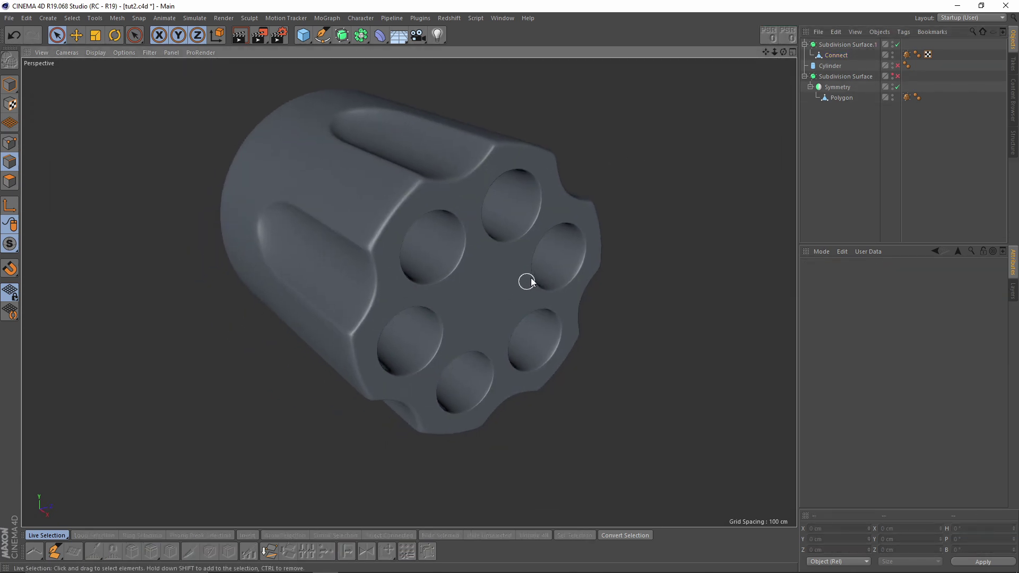
- Add supporting loop cuts inside the upper, right and a third chamber hole of the Connect mesh
{"action": "left_click", "coordinate": [836, 55]}
{"action": "scroll", "coordinate": [493, 266], "scroll_direction": "up", "scroll_amount": 3}
{"action": "scroll", "coordinate": [521, 228], "scroll_direction": "up", "scroll_amount": 5}
{"action": "key", "text": "k"}
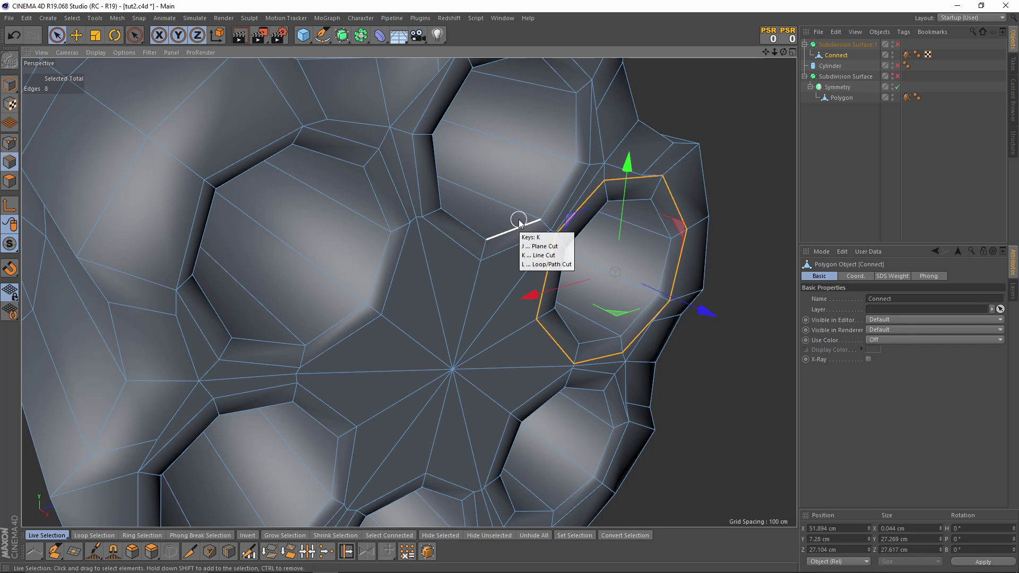
{"action": "key", "text": "l"}
{"action": "mouse_move", "coordinate": [524, 212]}
{"action": "left_mouse_down", "text": "alt"}
{"action": "mouse_move", "coordinate": [531, 263]}
{"action": "mouse_move", "coordinate": [527, 230]}
{"action": "mouse_move", "coordinate": [361, 337]}
{"action": "mouse_move", "coordinate": [479, 207]}
{"action": "left_mouse_up", "text": "alt"}
{"action": "left_click", "coordinate": [526, 231]}
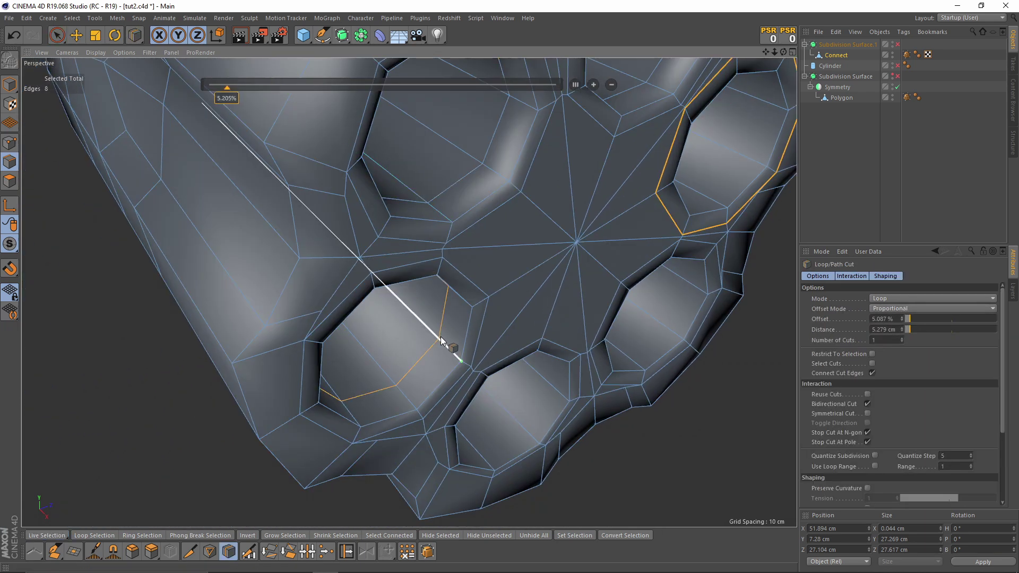
{"action": "left_click", "coordinate": [674, 327]}
{"action": "mouse_move", "coordinate": [674, 327]}
{"action": "left_mouse_down", "text": "alt"}
{"action": "mouse_move", "coordinate": [625, 292]}
{"action": "mouse_move", "coordinate": [595, 253]}
{"action": "left_mouse_up", "text": "alt"}
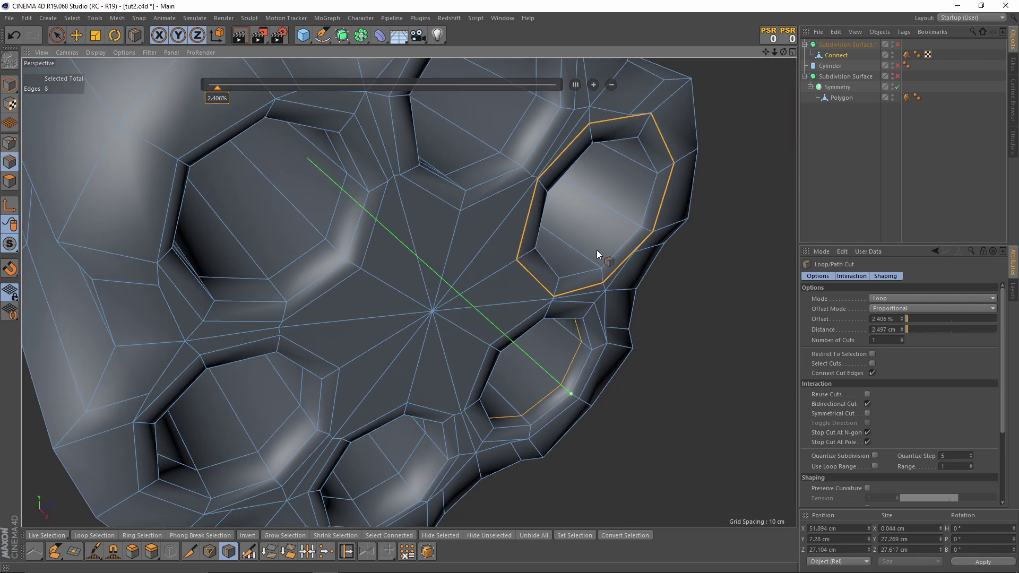
{"action": "left_click", "coordinate": [616, 215]}
{"action": "scroll", "coordinate": [616, 215], "scroll_direction": "down", "scroll_amount": 3}
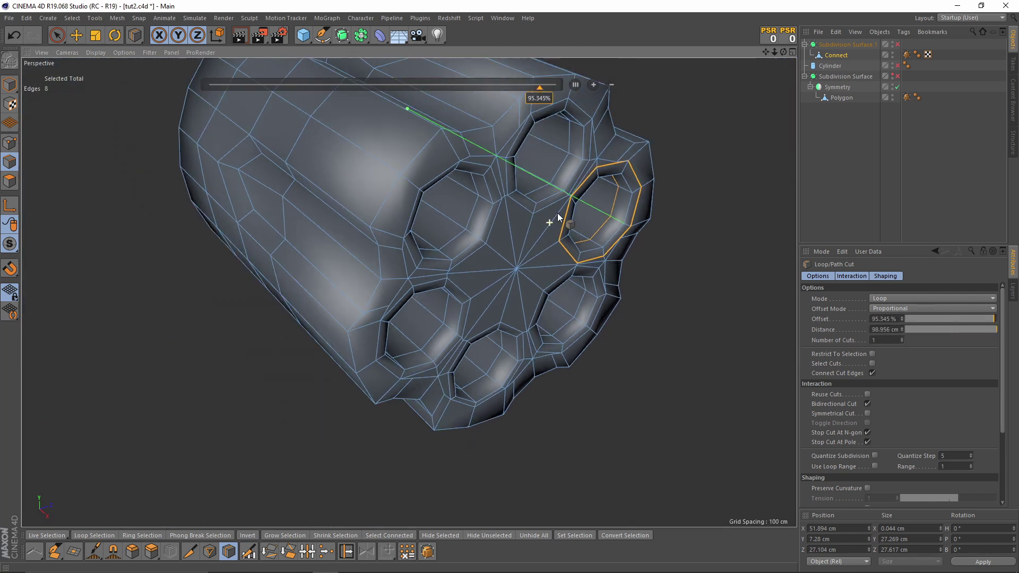
- Select the rim edge loops of the chamber holes around the drum
{"action": "key", "text": "e"}
{"action": "left_click_drag", "start_coordinate": [498, 214], "coordinate": [547, 194], "text": "alt"}
{"action": "double_click", "coordinate": [548, 195], "text": "shift"}
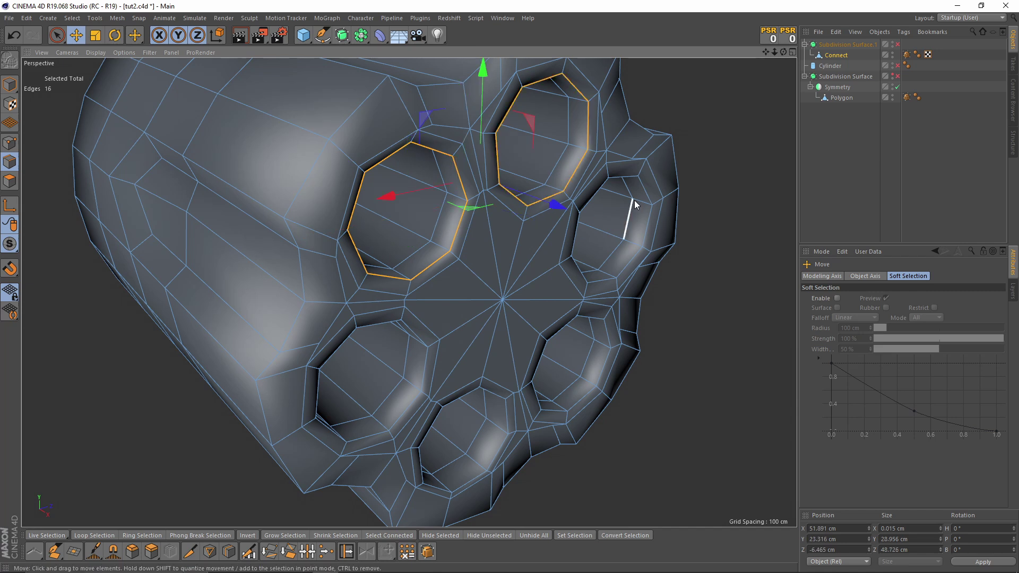
{"action": "double_click", "coordinate": [640, 183], "text": "shift"}
{"action": "double_click", "coordinate": [605, 341], "text": "shift"}
{"action": "left_click_drag", "start_coordinate": [605, 341], "coordinate": [537, 407], "text": "alt"}
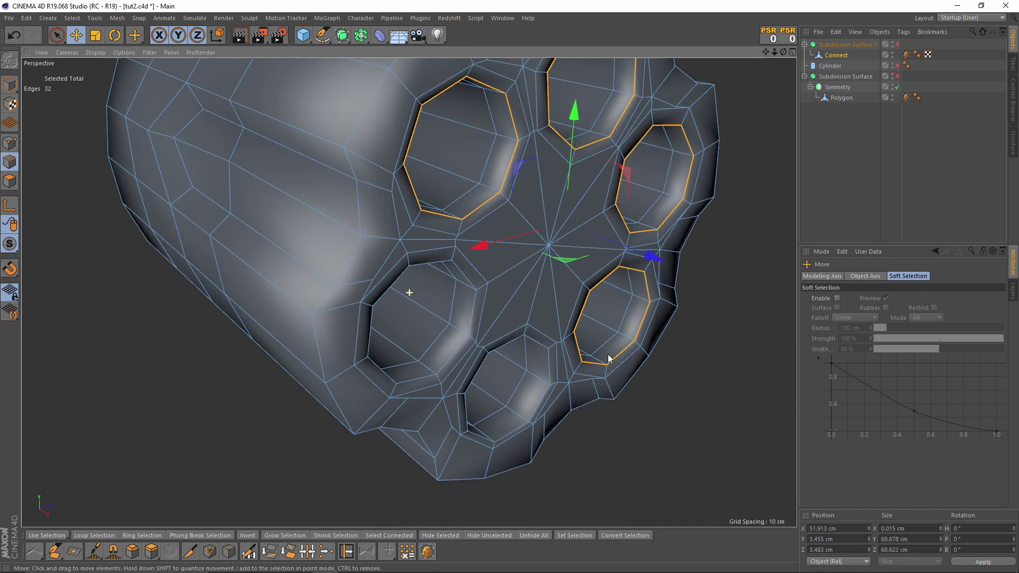
{"action": "double_click", "coordinate": [537, 407], "text": "shift"}
{"action": "double_click", "coordinate": [438, 350], "text": "shift"}
{"action": "left_click_drag", "start_coordinate": [491, 326], "coordinate": [479, 344], "text": "alt"}
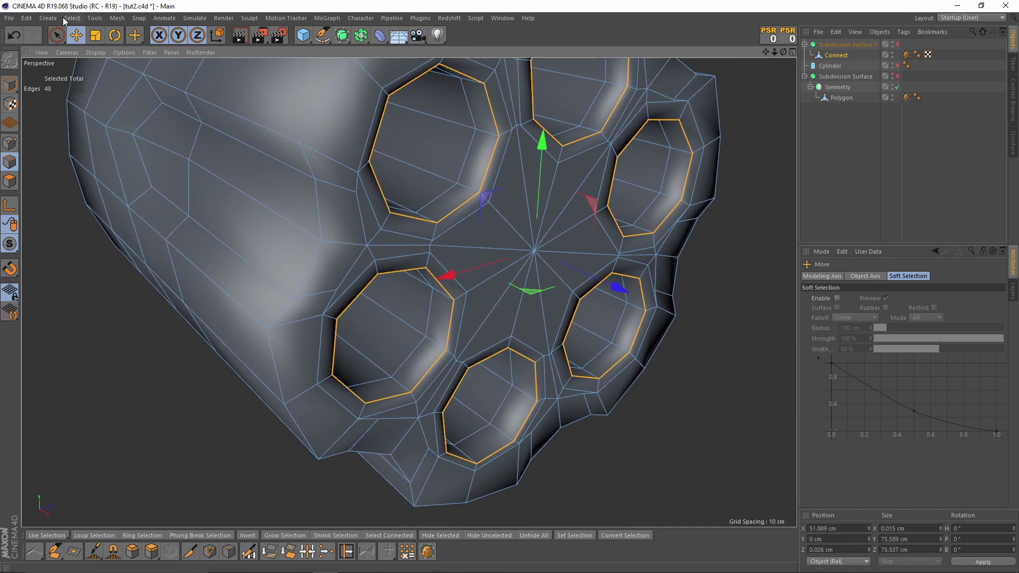
- Apply a 0% subdivision weight to the selected hole rims and deselect to preview
{"action": "left_click", "coordinate": [59, 37]}
{"action": "left_click_drag", "start_coordinate": [460, 269], "coordinate": [310, 167], "text": "alt"}
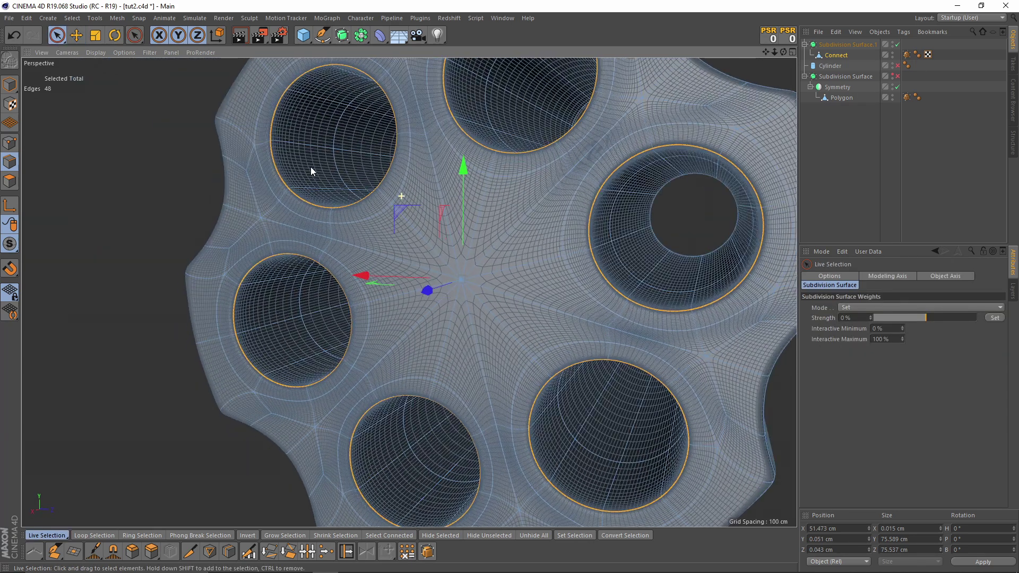
{"action": "scroll", "coordinate": [438, 200], "scroll_direction": "down", "scroll_amount": 2}
{"action": "left_click", "coordinate": [855, 317]}
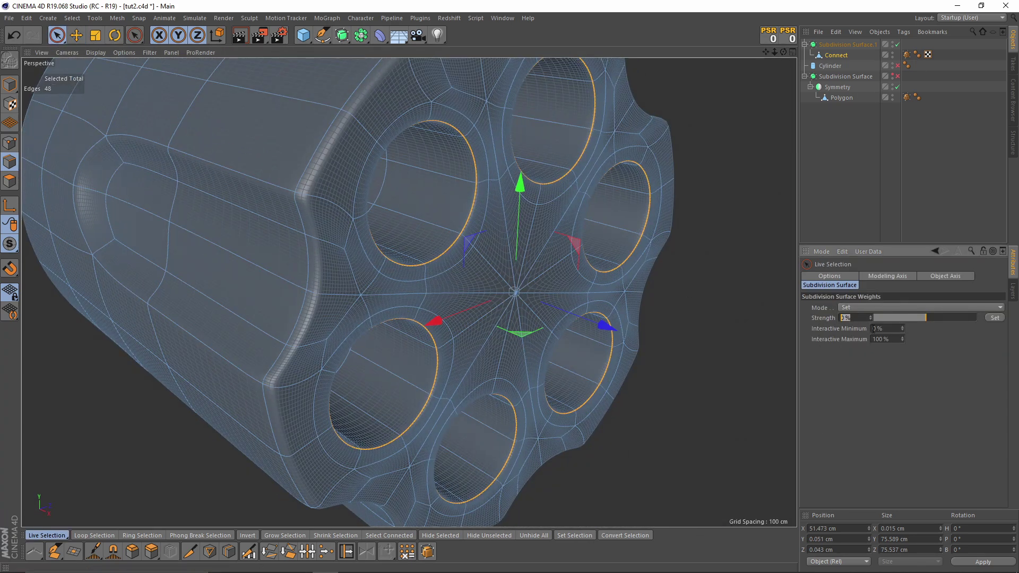
{"action": "left_click", "coordinate": [993, 318]}
{"action": "left_click", "coordinate": [877, 192]}
{"action": "mouse_move", "coordinate": [637, 196]}
{"action": "left_mouse_down", "text": "alt"}
{"action": "mouse_move", "coordinate": [482, 206]}
{"action": "mouse_move", "coordinate": [476, 222]}
{"action": "mouse_move", "coordinate": [433, 212]}
{"action": "mouse_move", "coordinate": [553, 258]}
{"action": "mouse_move", "coordinate": [504, 322]}
{"action": "mouse_move", "coordinate": [507, 237]}
{"action": "mouse_move", "coordinate": [479, 260]}
{"action": "mouse_move", "coordinate": [520, 272]}
{"action": "left_mouse_up", "text": "alt"}
- Add Loop/Path Cut loops inside the remaining chamber holes of the Connect mesh
{"action": "left_click", "coordinate": [836, 55]}
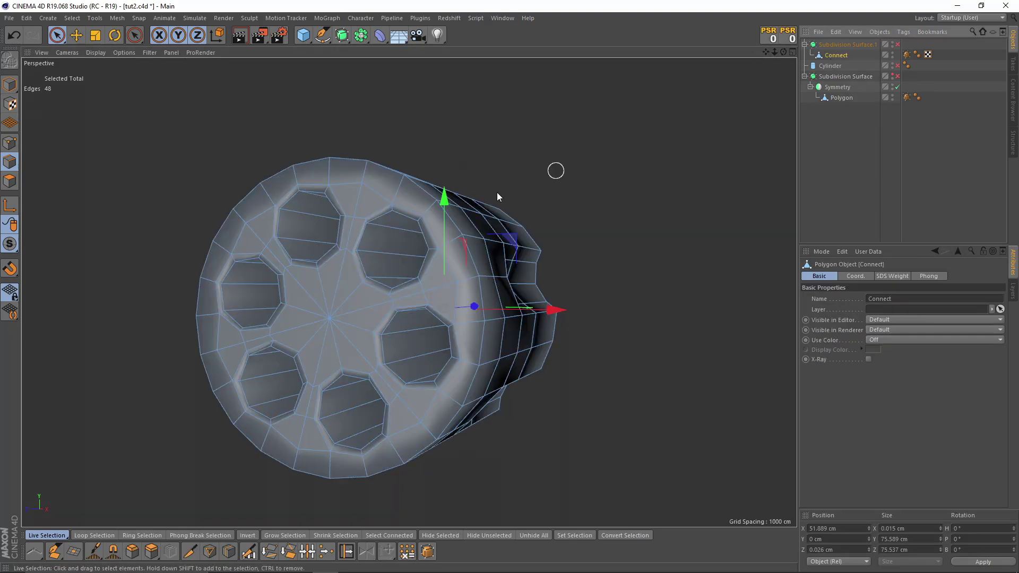
{"action": "mouse_move", "coordinate": [556, 168]}
{"action": "left_mouse_down", "text": "alt"}
{"action": "mouse_move", "coordinate": [336, 290]}
{"action": "mouse_move", "coordinate": [387, 269]}
{"action": "left_mouse_up", "text": "alt"}
{"action": "key", "text": "k"}
{"action": "key", "text": "l"}
{"action": "left_click_drag", "start_coordinate": [444, 282], "coordinate": [435, 298], "text": "alt"}
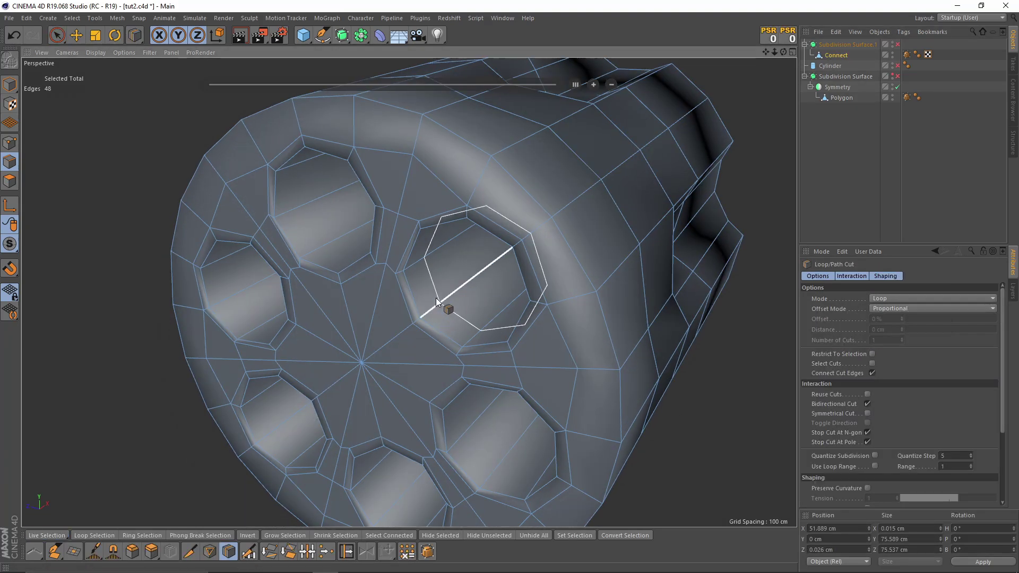
{"action": "left_click", "coordinate": [435, 297]}
{"action": "left_click", "coordinate": [317, 244]}
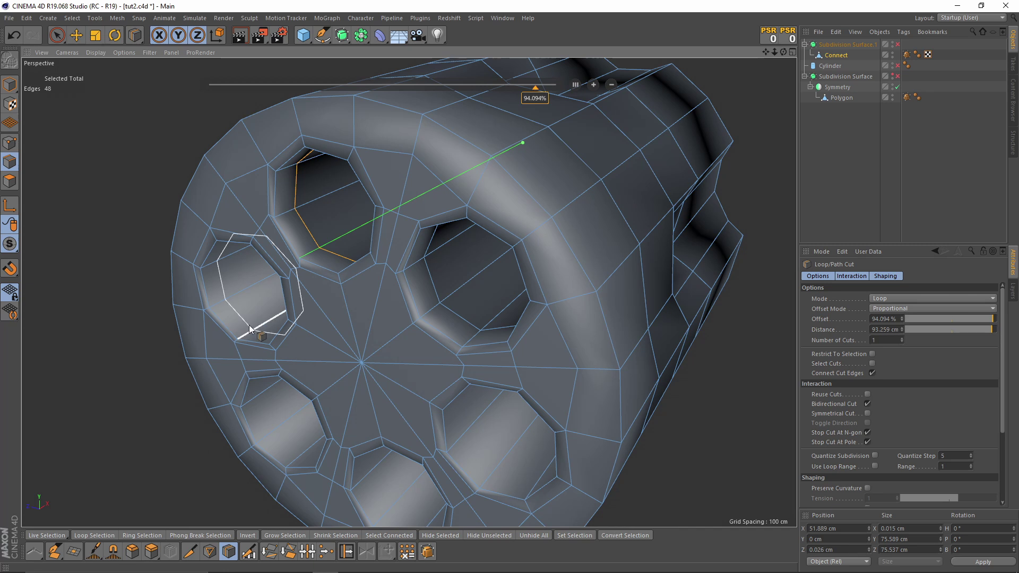
{"action": "left_click", "coordinate": [250, 325]}
{"action": "left_click_drag", "start_coordinate": [250, 325], "coordinate": [310, 314], "text": "alt"}
{"action": "left_click", "coordinate": [285, 350]}
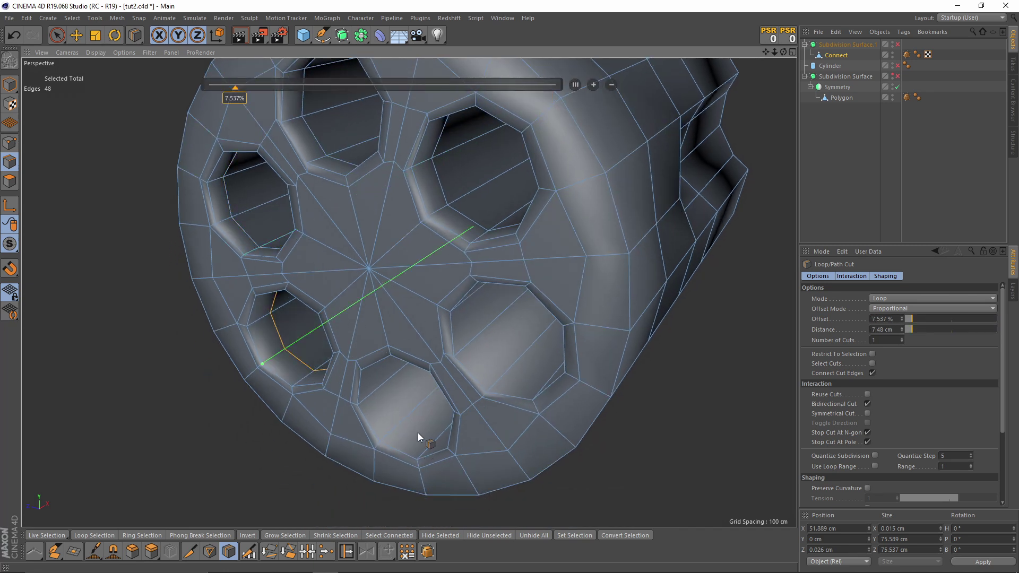
{"action": "left_click", "coordinate": [422, 429]}
{"action": "left_click", "coordinate": [502, 372]}
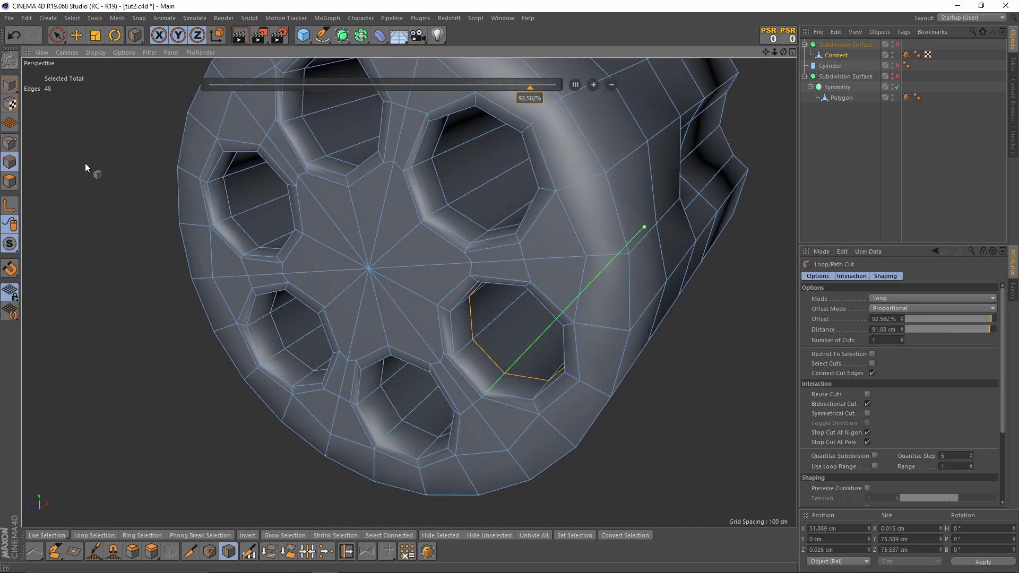
- Loop-select the rim edges of all six chamber holes
{"action": "key", "text": "u"}
{"action": "key", "text": "l"}
{"action": "left_click", "coordinate": [416, 196]}
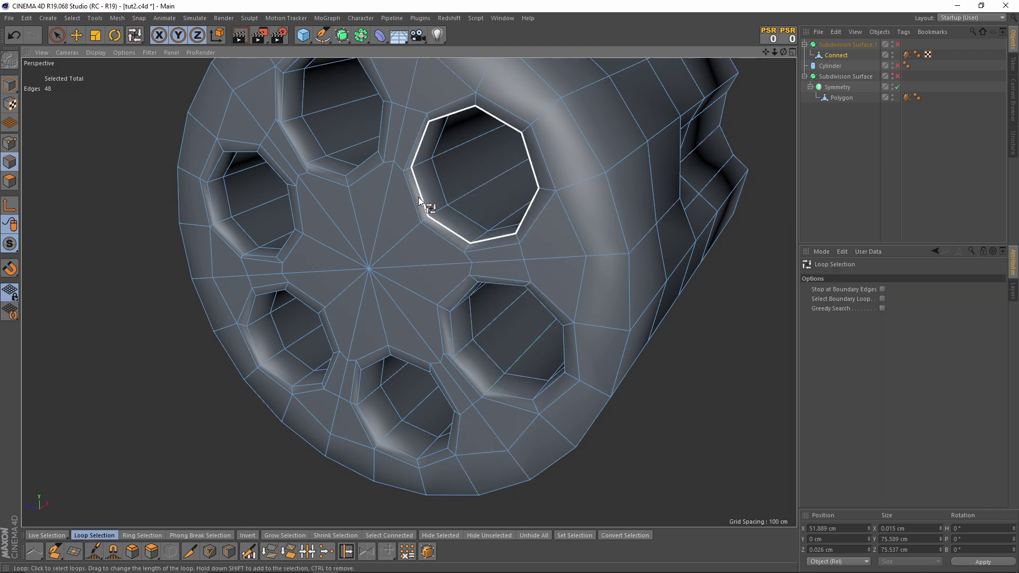
{"action": "left_click", "coordinate": [314, 167], "text": "shift"}
{"action": "left_click", "coordinate": [252, 255], "text": "shift"}
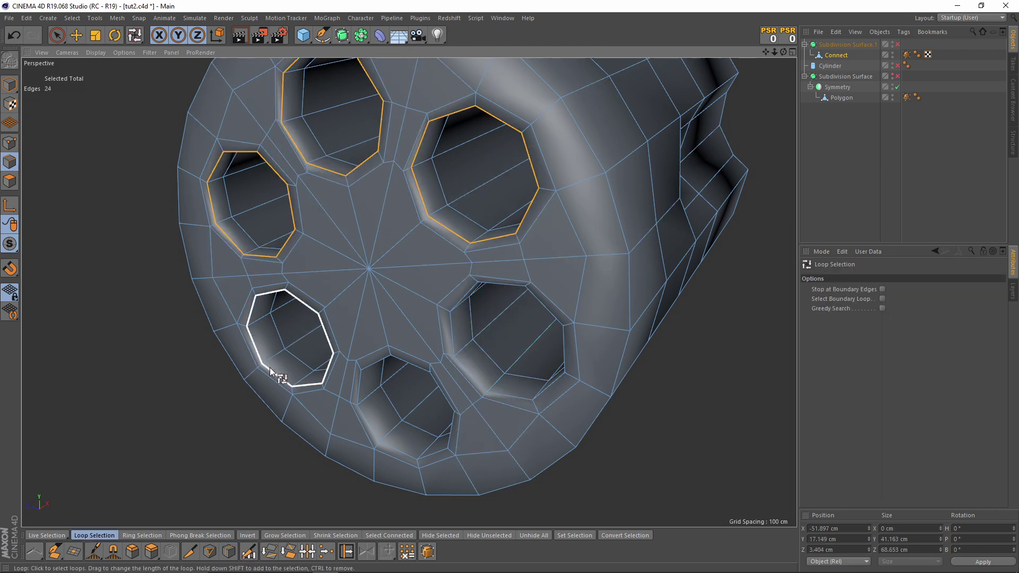
{"action": "left_click", "coordinate": [270, 371], "text": "shift"}
{"action": "left_click", "coordinate": [386, 439], "text": "shift"}
{"action": "left_click", "coordinate": [472, 379], "text": "shift"}
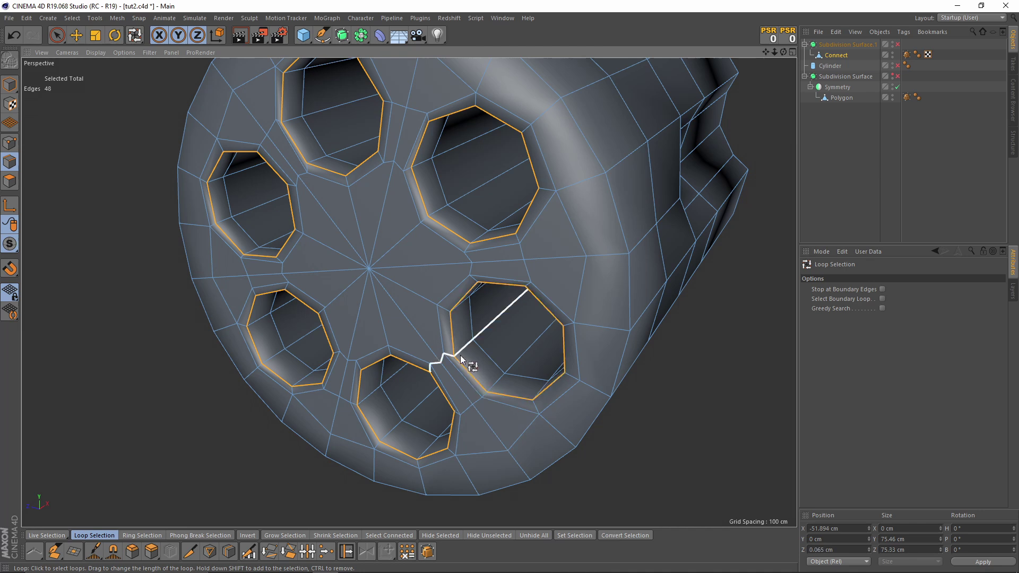
- Re-enable Subdivision Surface.1 smoothing and deselect to preview the rounded openings
{"action": "key", "text": "q"}
{"action": "key", "text": "9"}
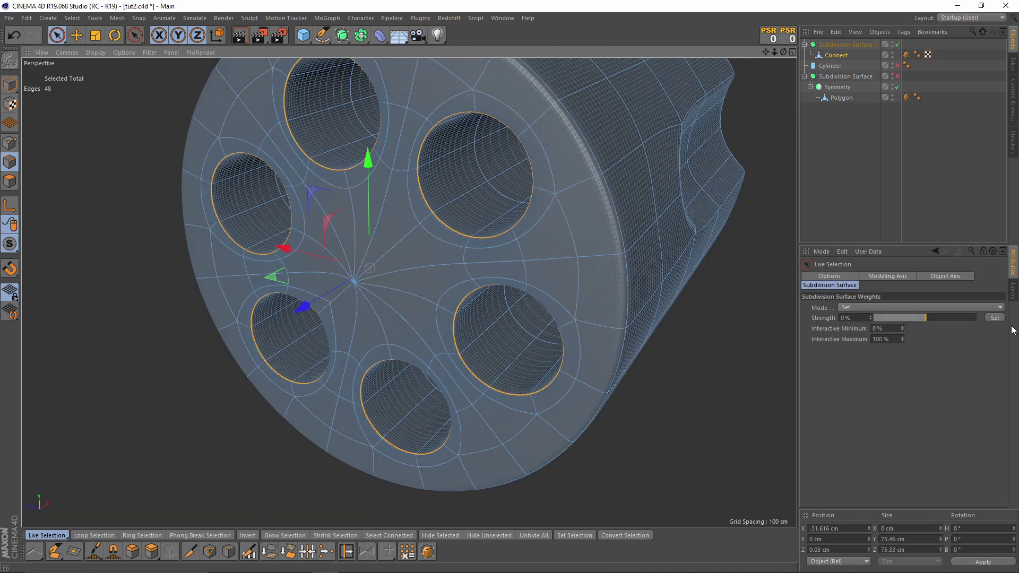
{"action": "left_click", "coordinate": [926, 185]}
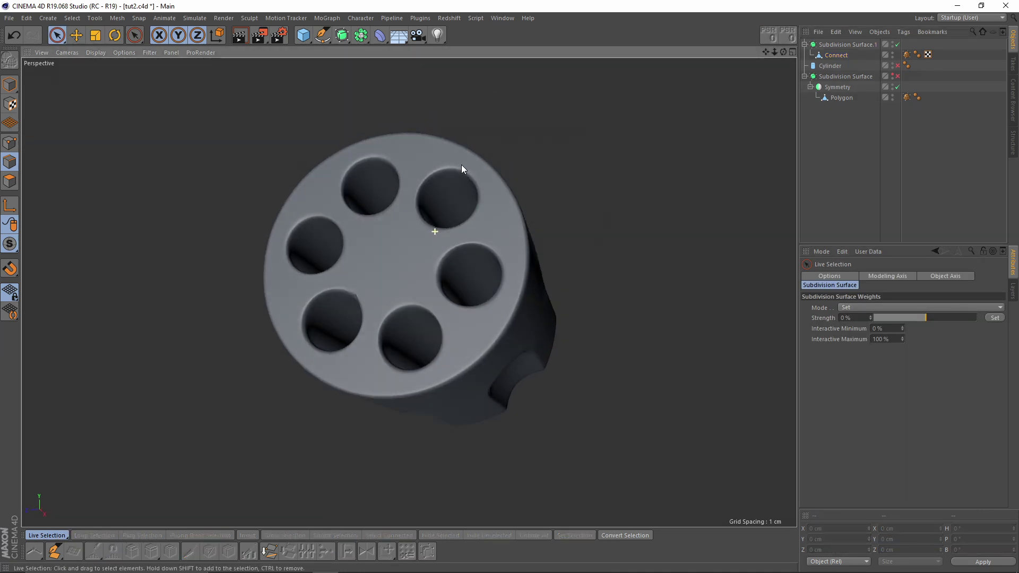
{"action": "mouse_move", "coordinate": [461, 165]}
{"action": "left_mouse_down", "text": "alt"}
{"action": "mouse_move", "coordinate": [453, 183]}
{"action": "mouse_move", "coordinate": [390, 225]}
{"action": "mouse_move", "coordinate": [413, 256]}
{"action": "mouse_move", "coordinate": [403, 221]}
{"action": "mouse_move", "coordinate": [355, 223]}
{"action": "mouse_move", "coordinate": [418, 253]}
{"action": "mouse_move", "coordinate": [422, 175]}
{"action": "mouse_move", "coordinate": [454, 328]}
{"action": "mouse_move", "coordinate": [467, 232]}
{"action": "mouse_move", "coordinate": [500, 298]}
{"action": "left_mouse_up", "text": "alt"}
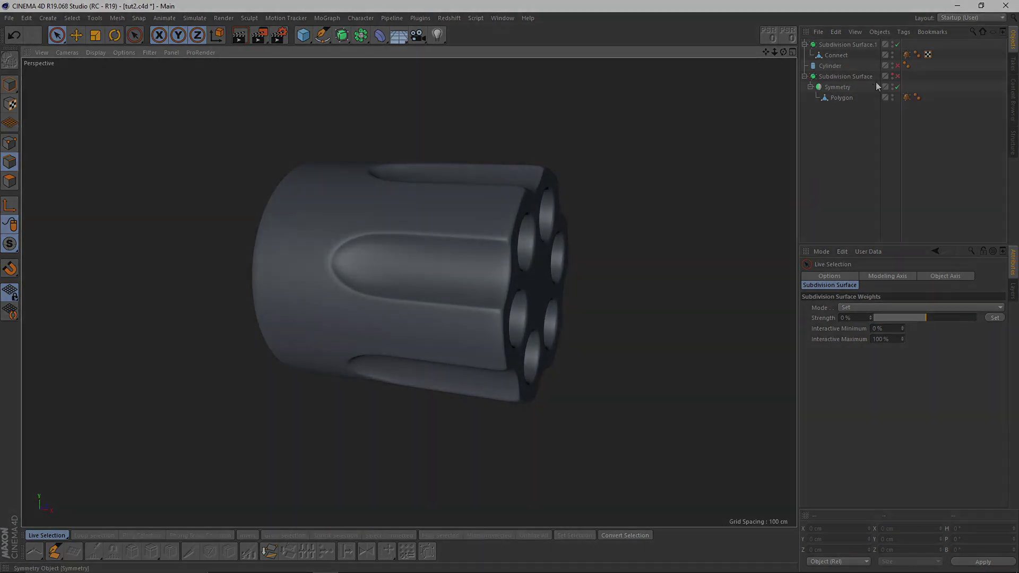